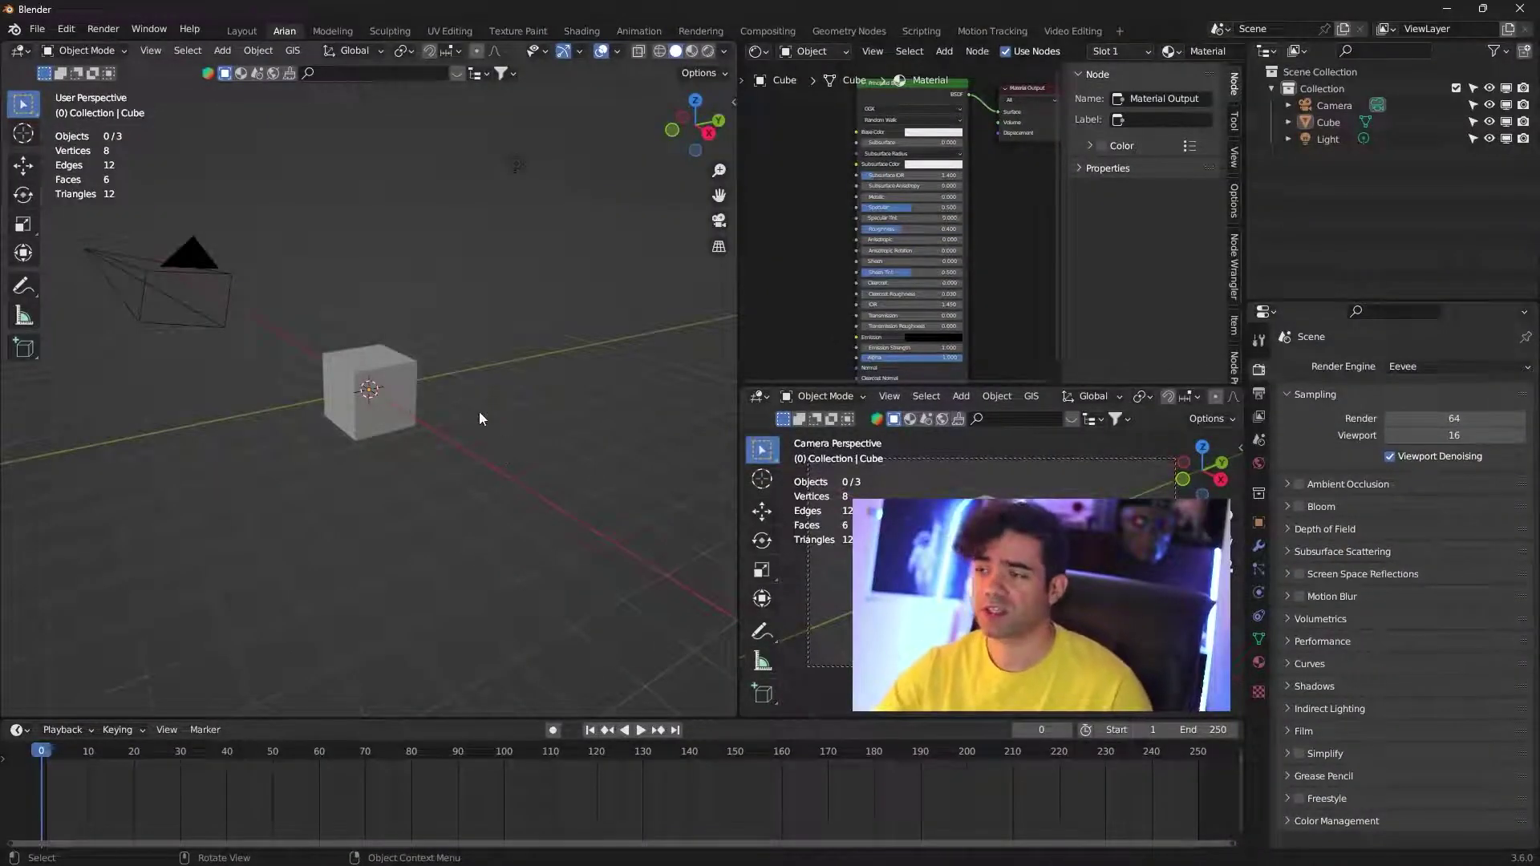
- Replace the default cube with a torus and raise its minor radius for a thicker ring
{"action": "left_click", "coordinate": [406, 402]}
{"action": "key", "text": "Delete"}
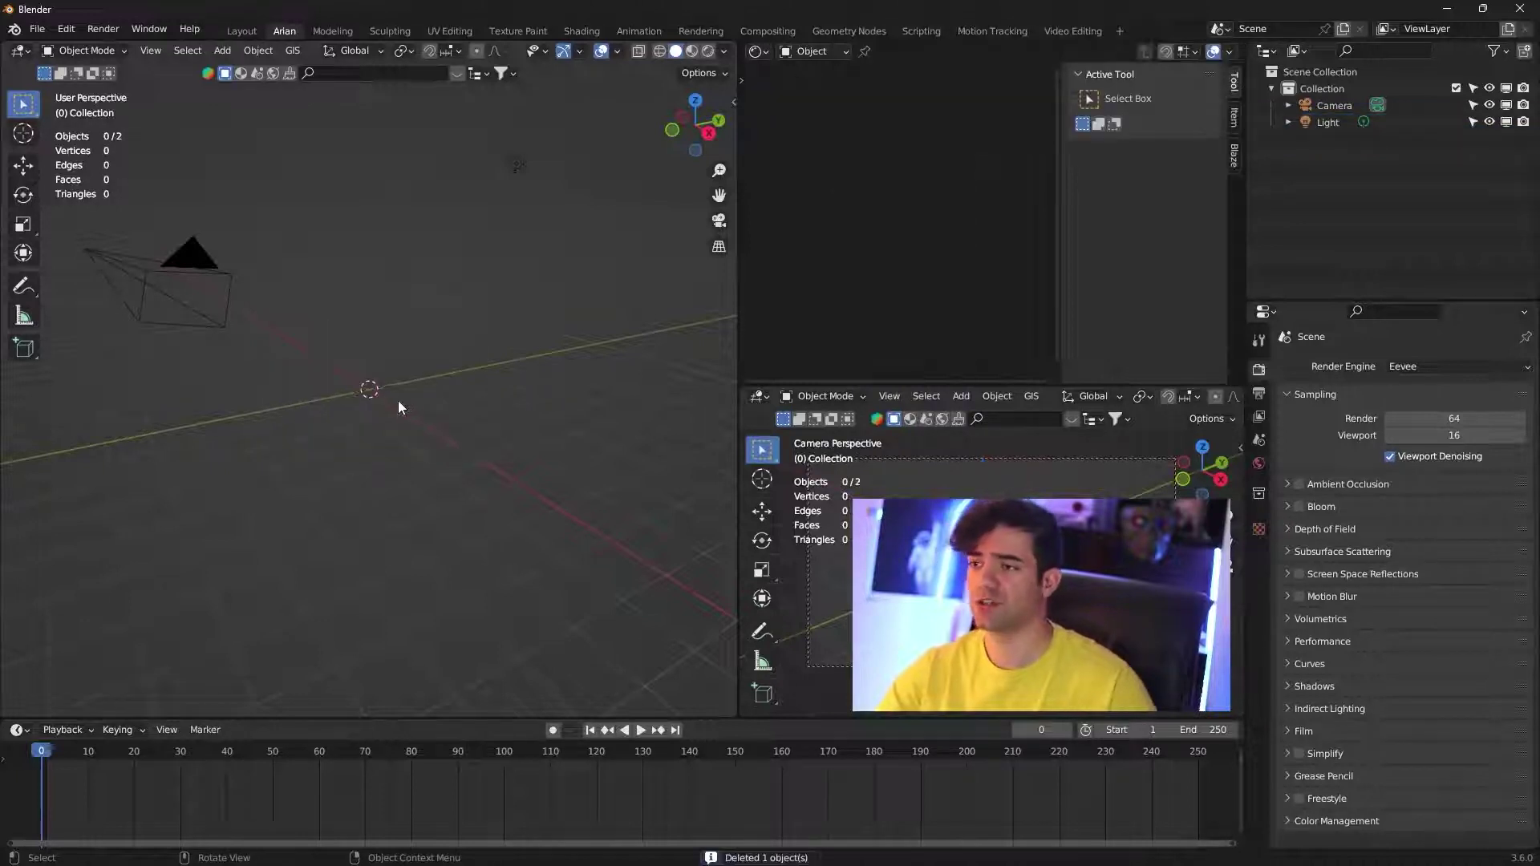
{"action": "key", "text": "shift+a"}
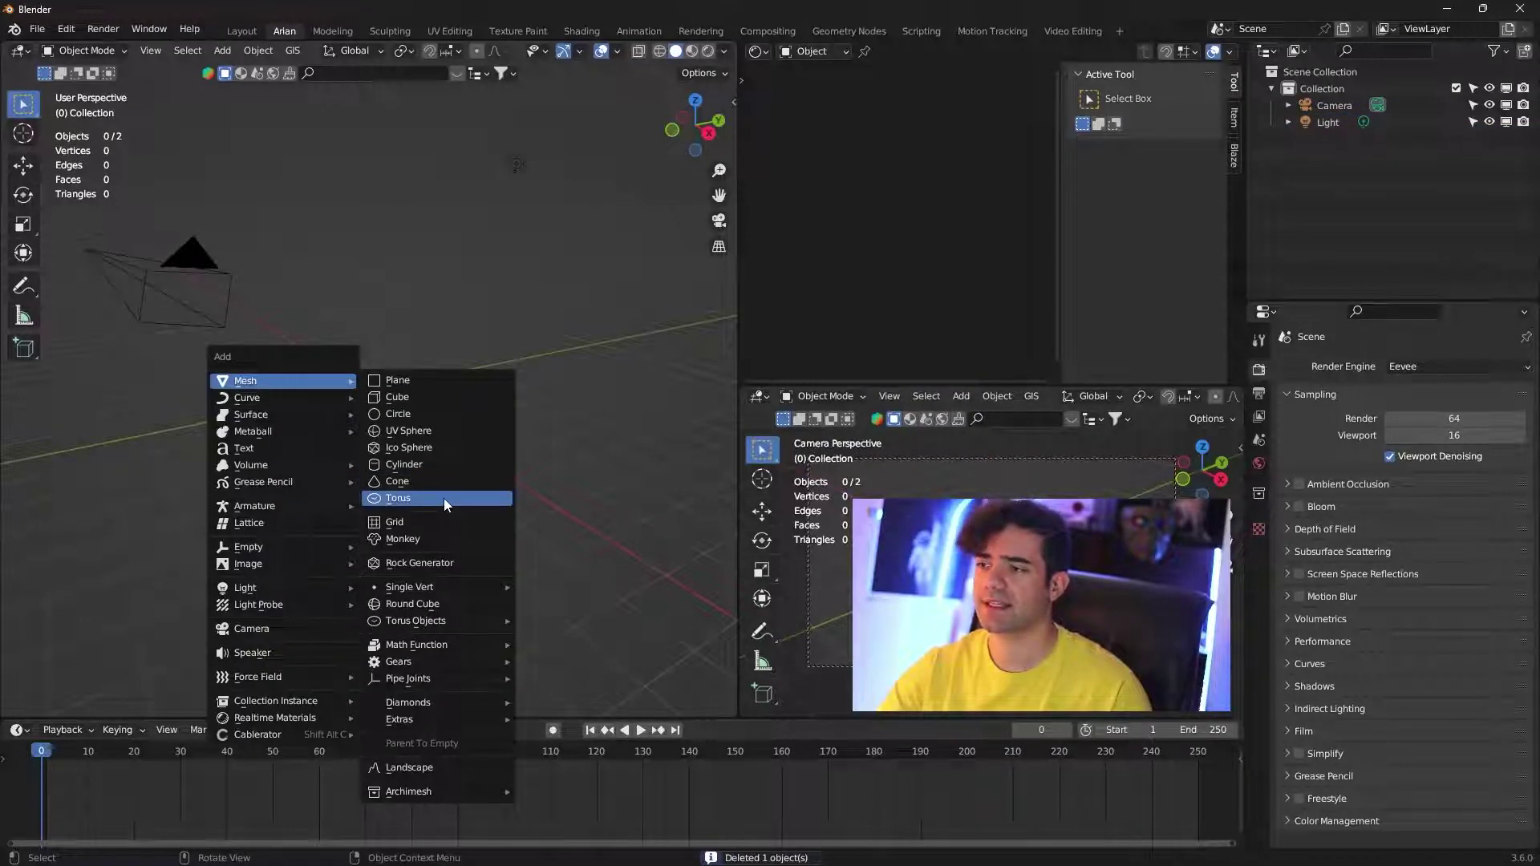
{"action": "left_click", "coordinate": [445, 498]}
{"action": "left_click", "coordinate": [119, 705]}
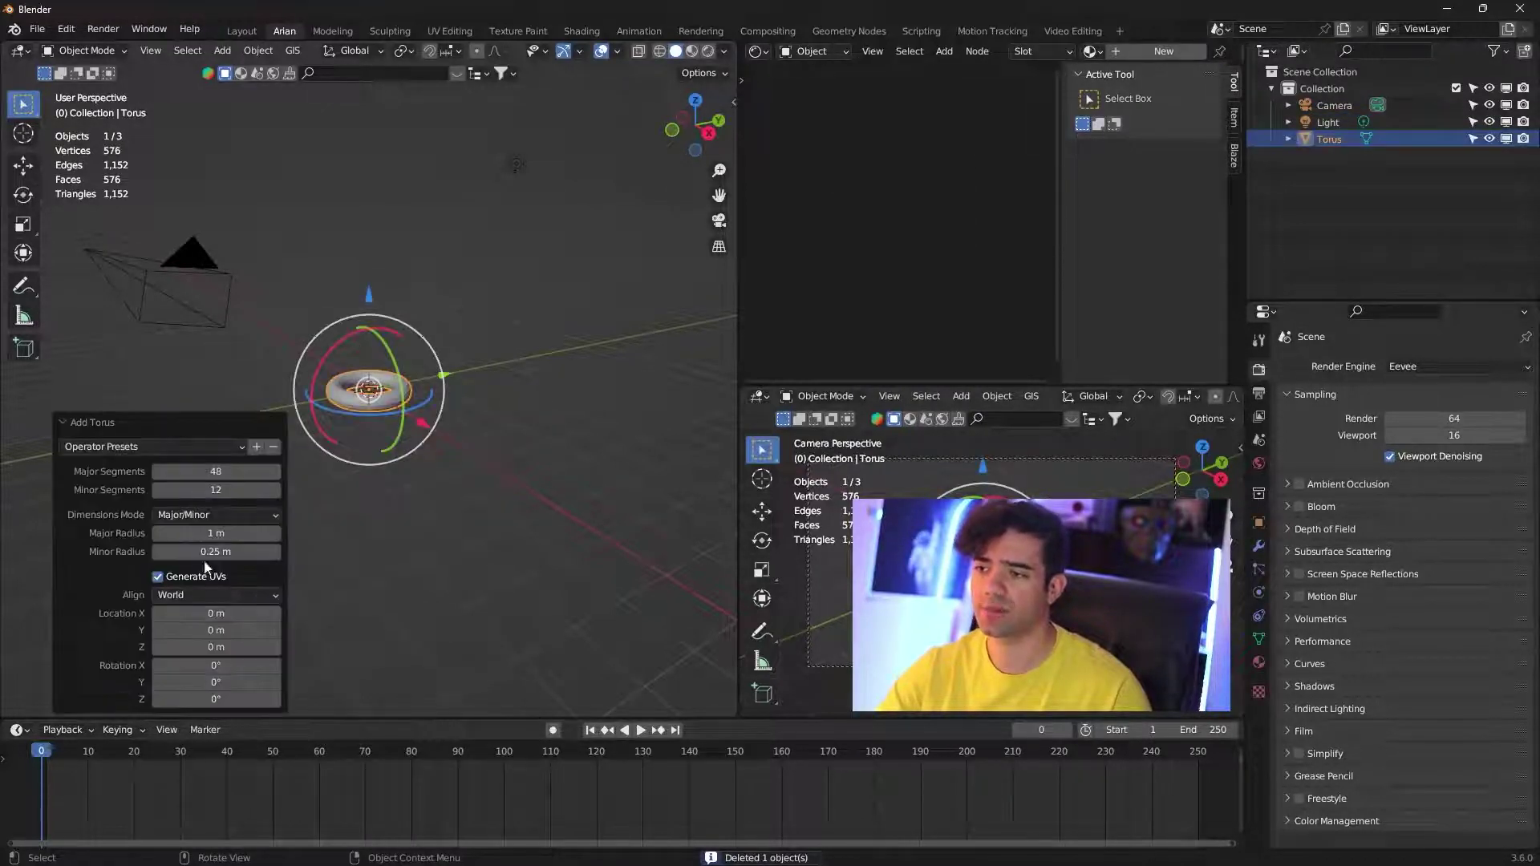
{"action": "left_click_drag", "start_coordinate": [229, 552], "coordinate": [264, 552]}
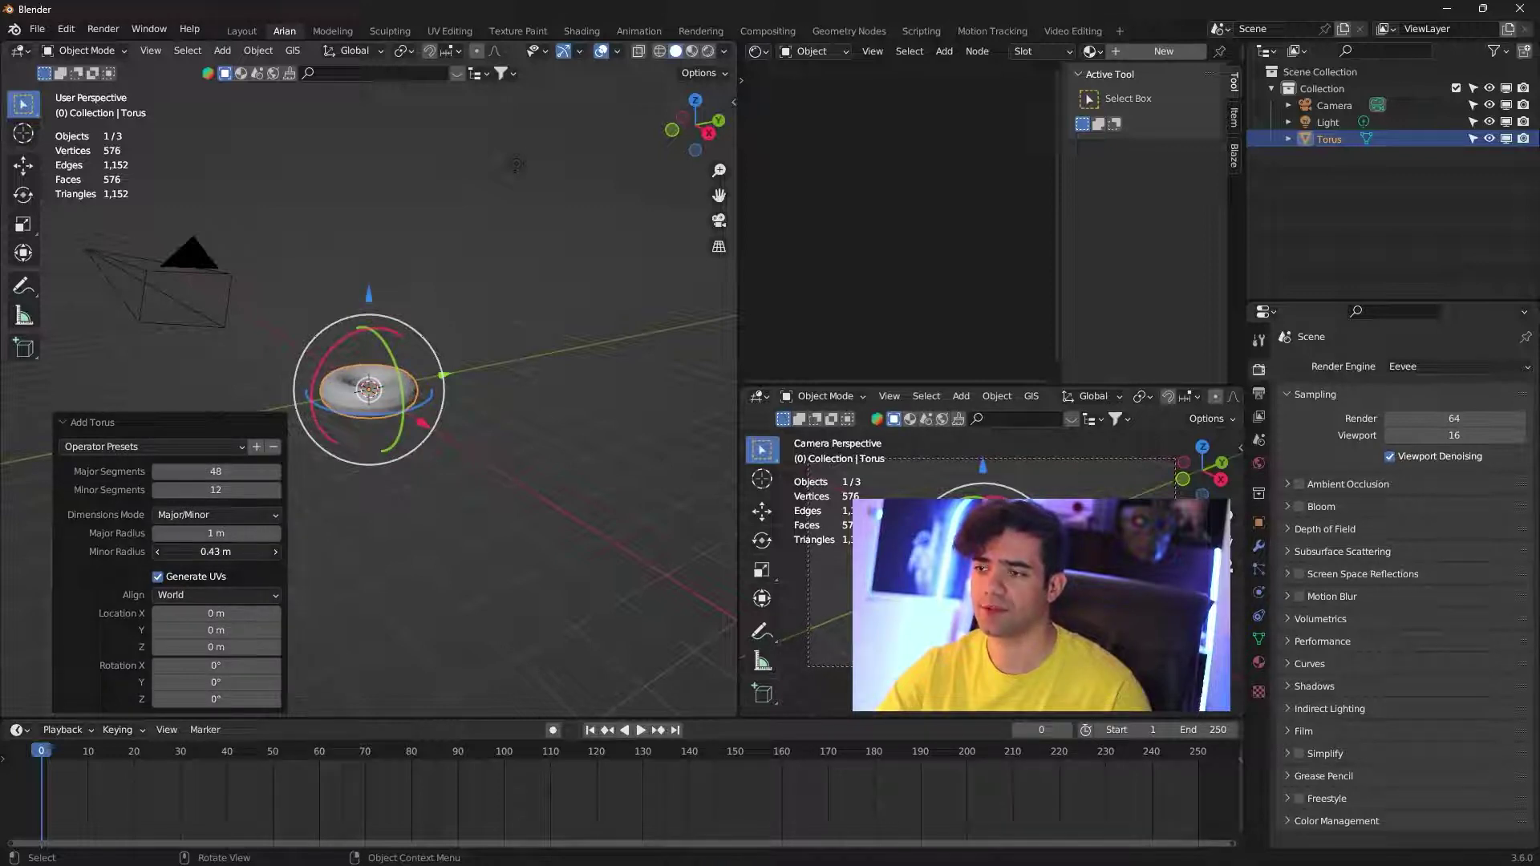
- Scale the torus up about 3.2 times, subdivide it to level 2, and shade it smooth
{"action": "key", "text": "s"}
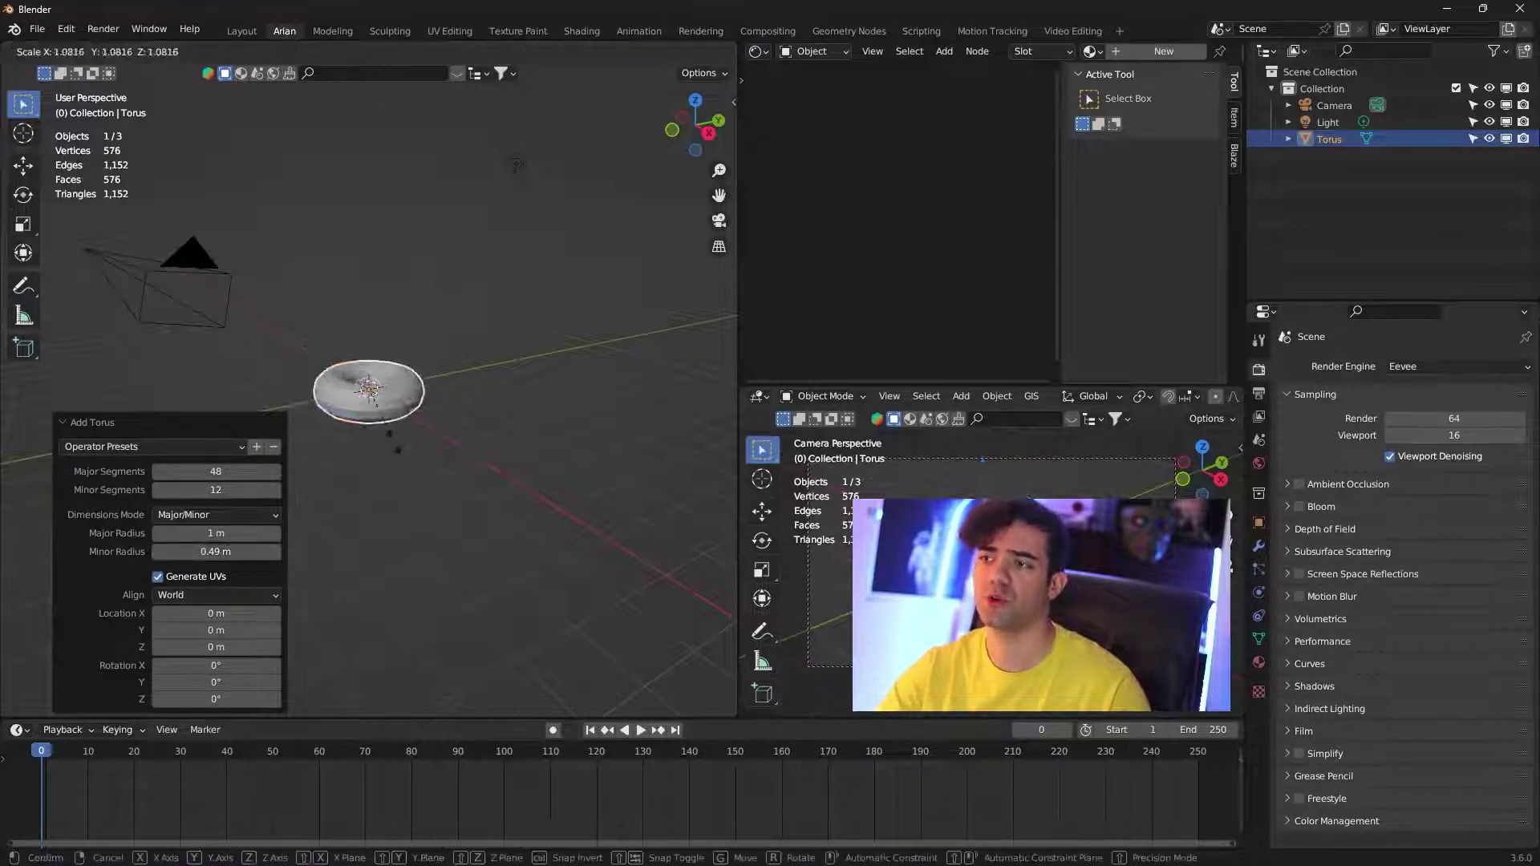
{"action": "left_click", "coordinate": [539, 411]}
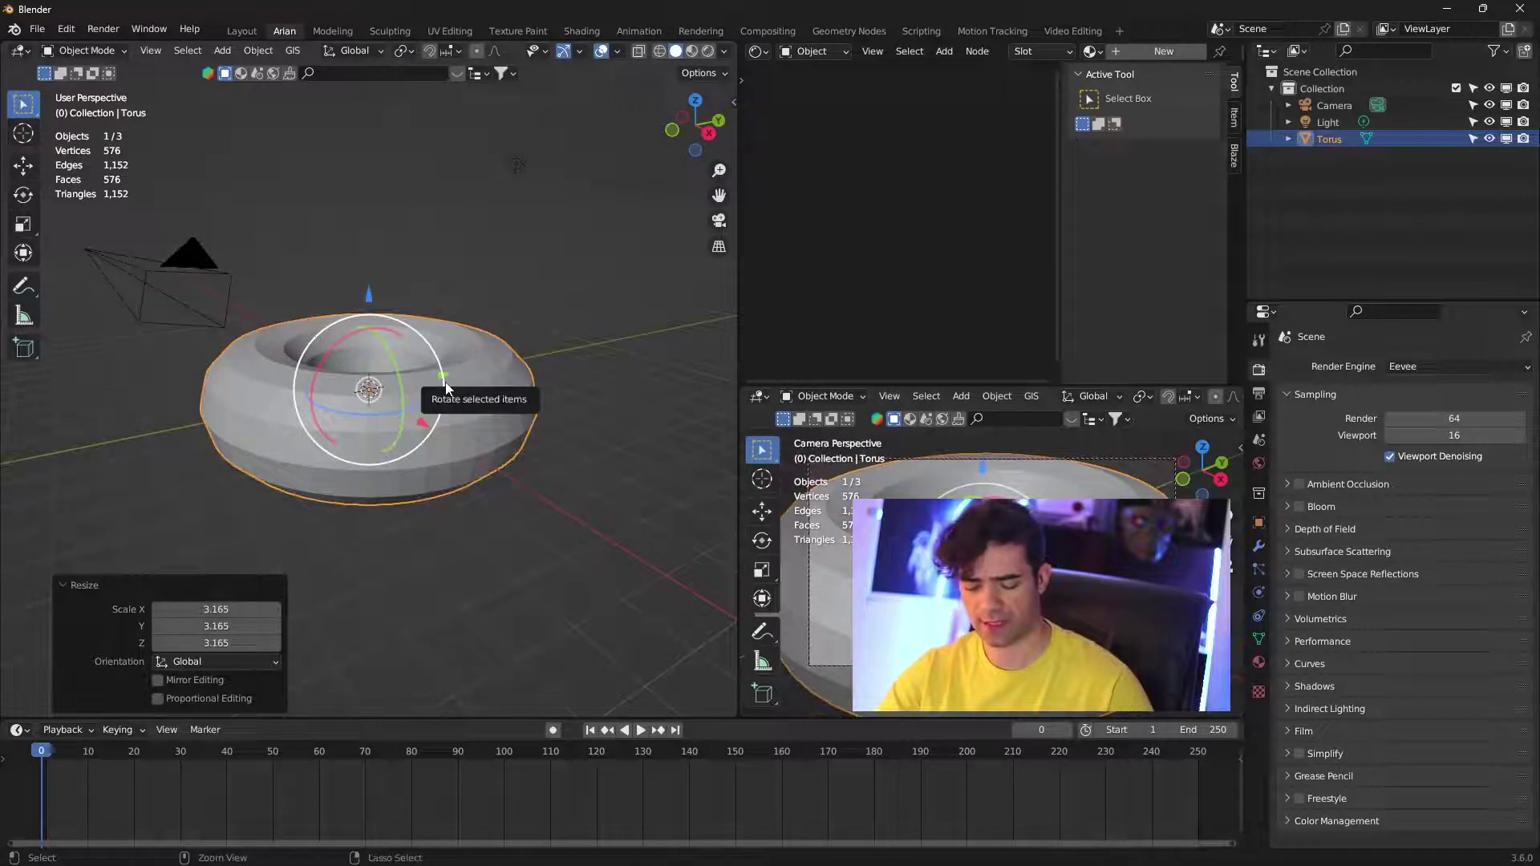
{"action": "key", "text": "ctrl+2"}
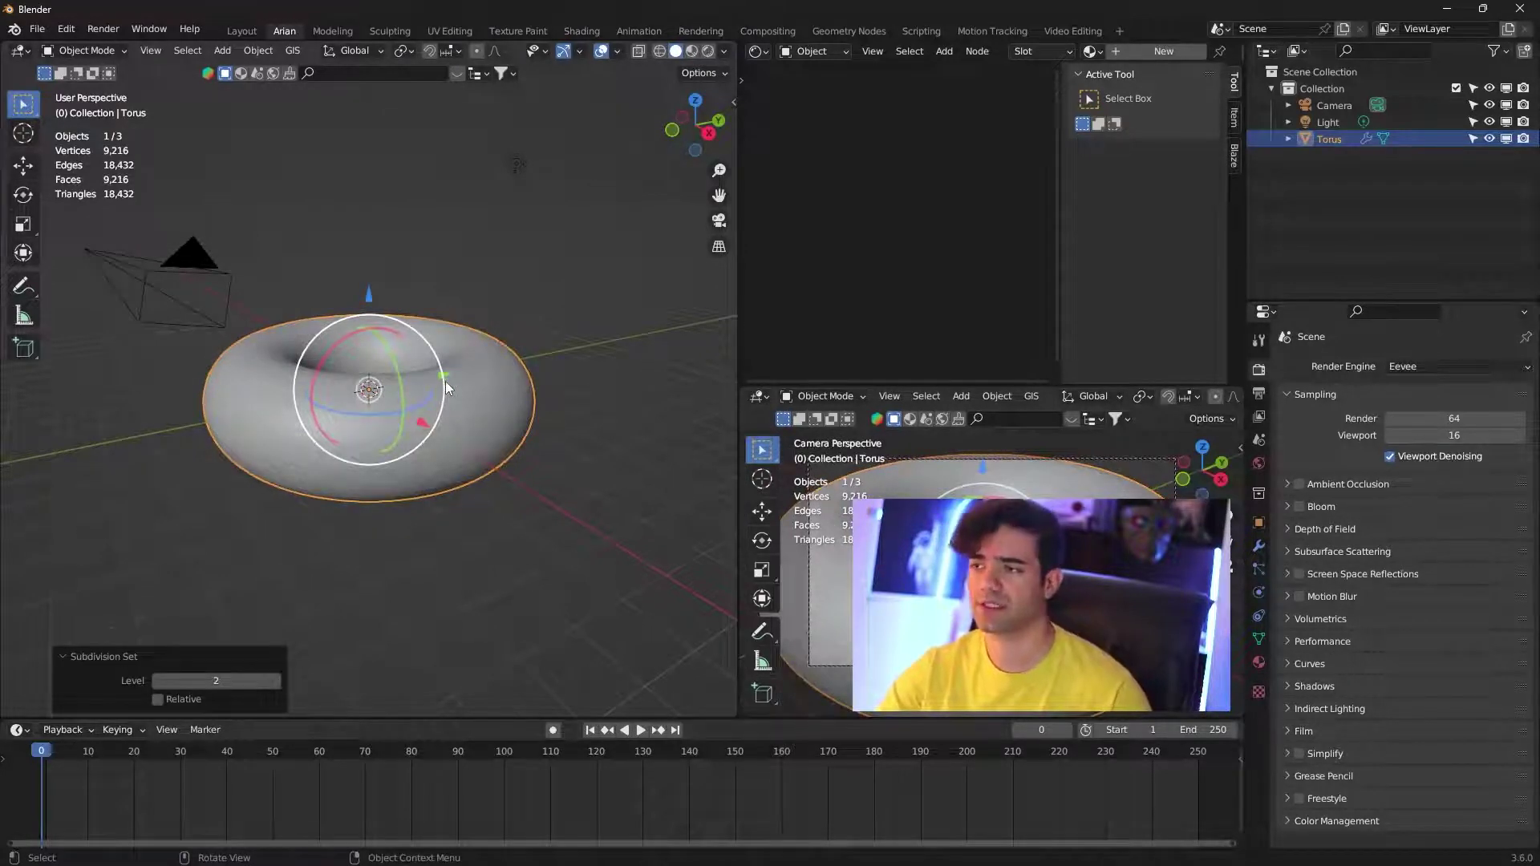
{"action": "right_click", "coordinate": [445, 382]}
{"action": "left_click", "coordinate": [446, 382]}
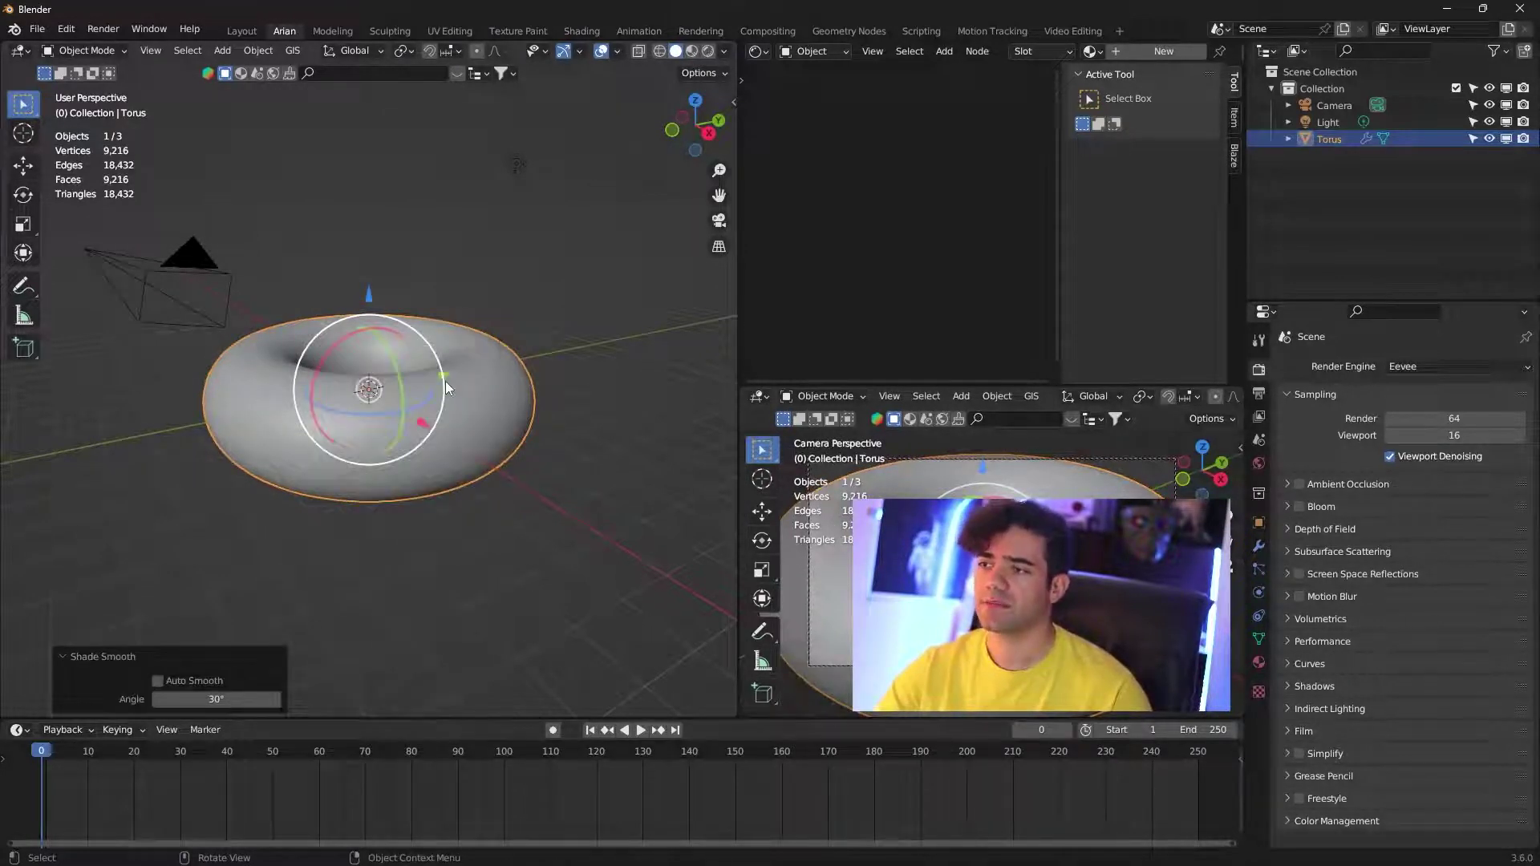
- Add a second torus with its minor radius lowered to 0.16 m
{"action": "left_click", "coordinate": [449, 247]}
{"action": "key", "text": "shift+a"}
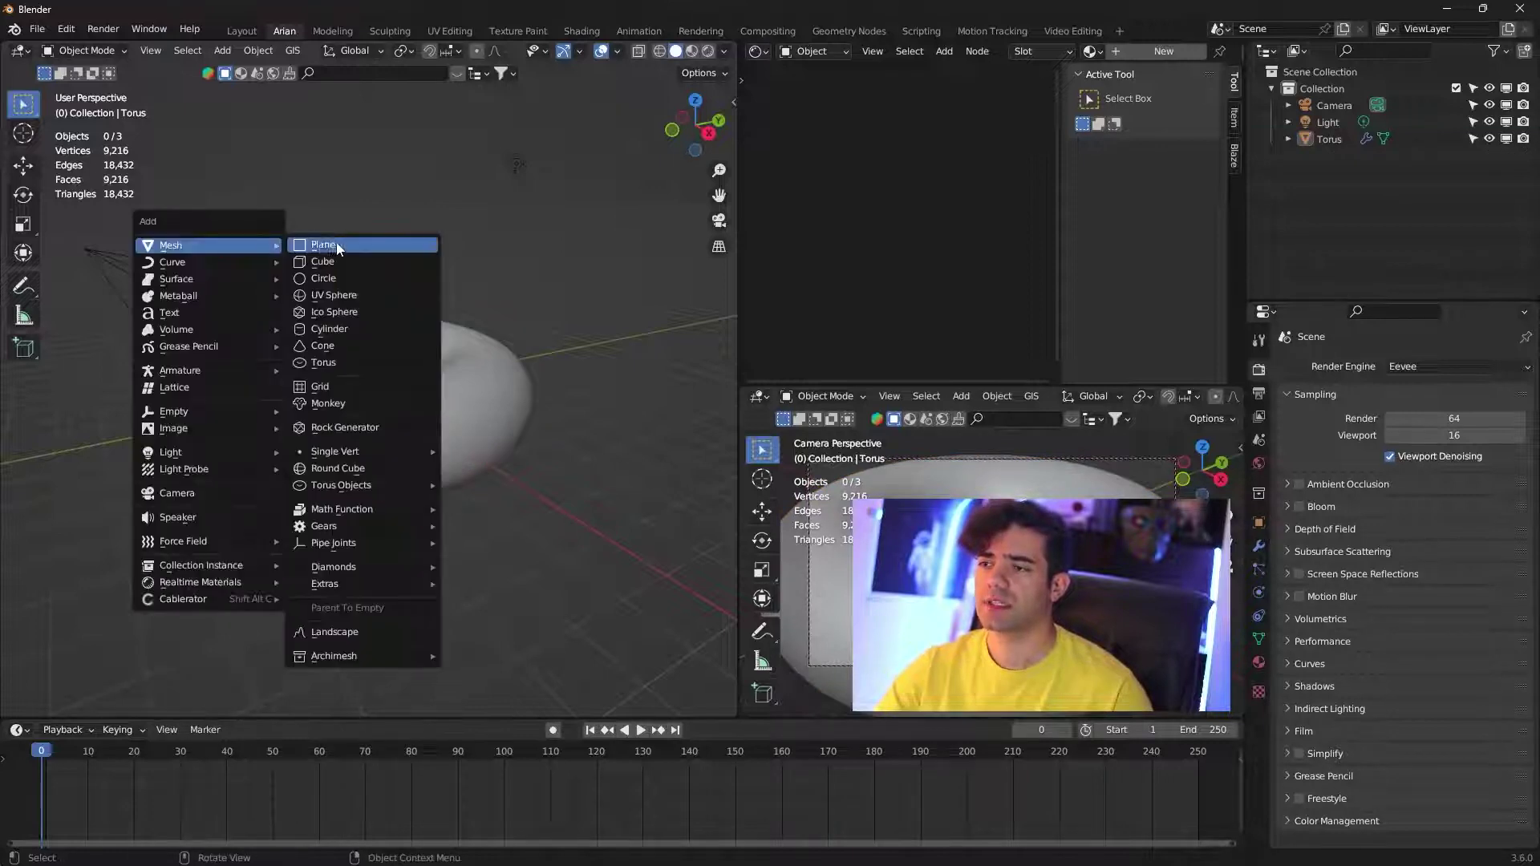
{"action": "left_click", "coordinate": [361, 363]}
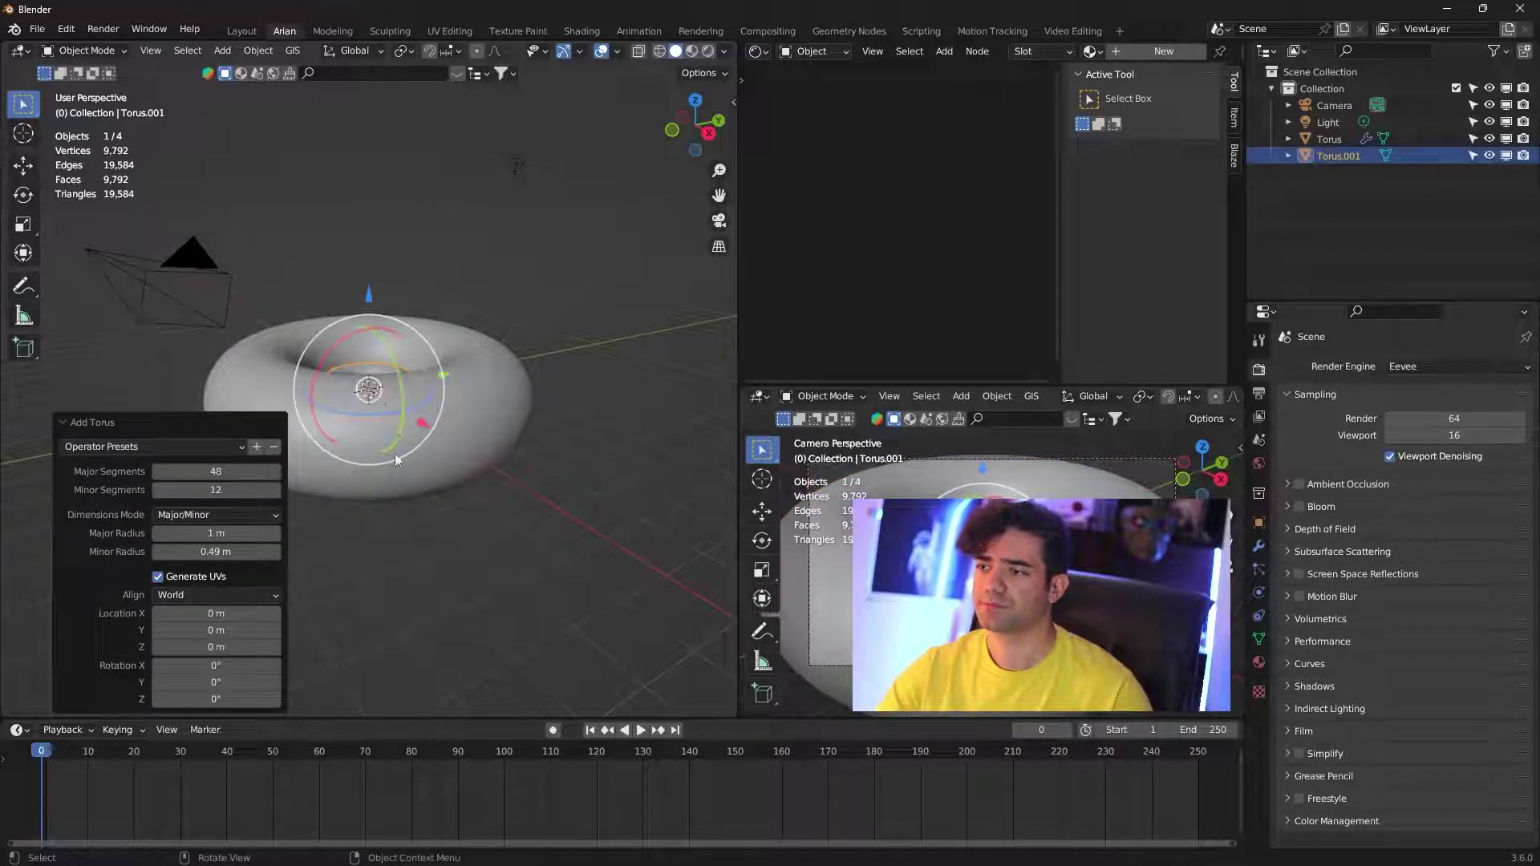
{"action": "mouse_move", "coordinate": [228, 552]}
{"action": "left_mouse_down"}
{"action": "mouse_move", "coordinate": [240, 552]}
{"action": "mouse_move", "coordinate": [215, 552]}
{"action": "left_mouse_up"}
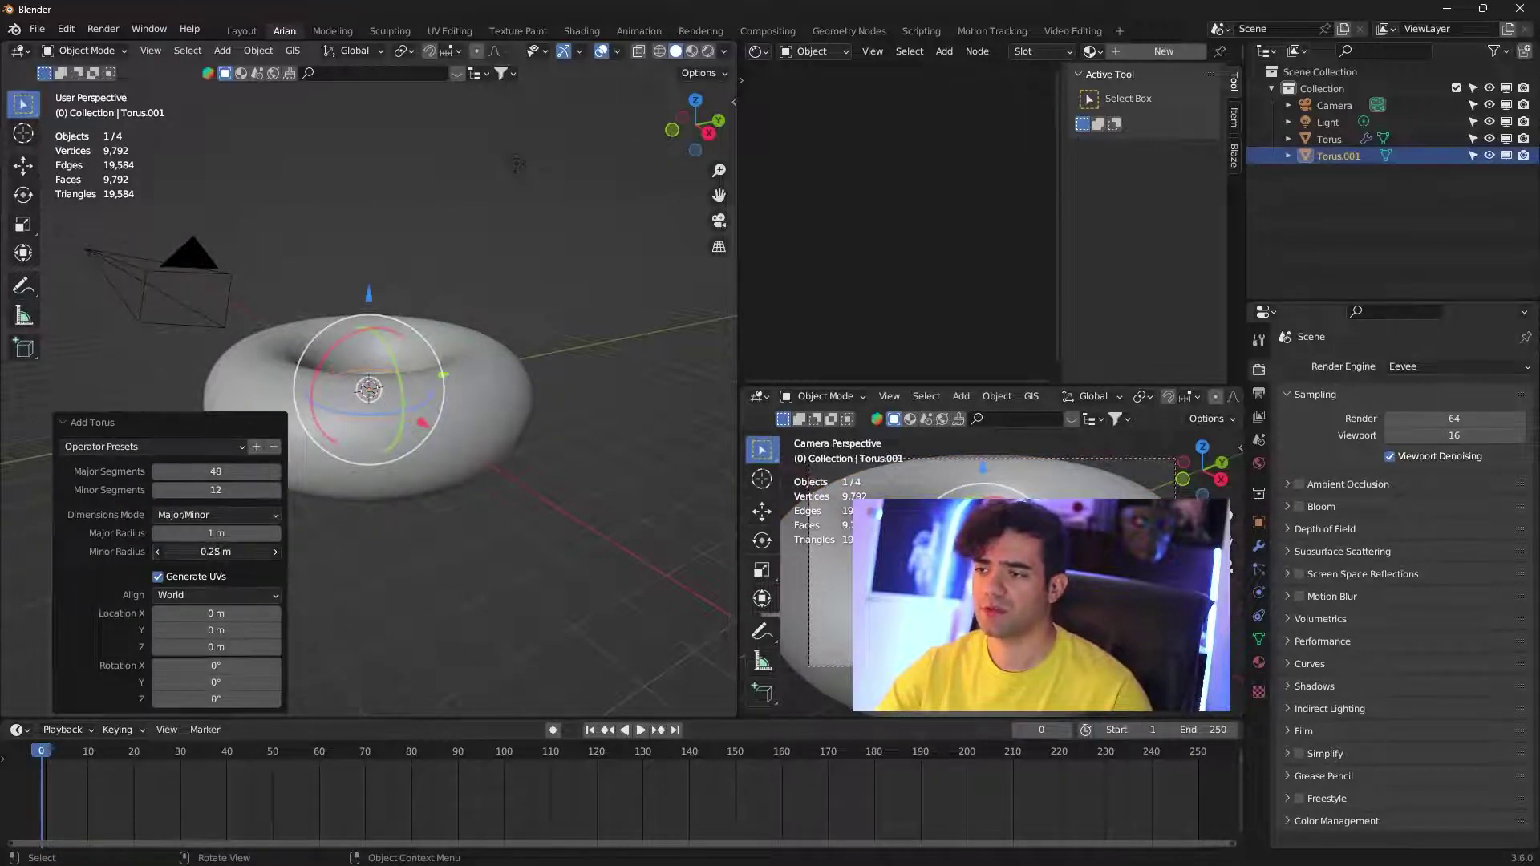
- Scale the second torus to about 2.76, lift it 2.48 m up, subdivide to level 2, and smooth-shade it
{"action": "key", "text": "s"}
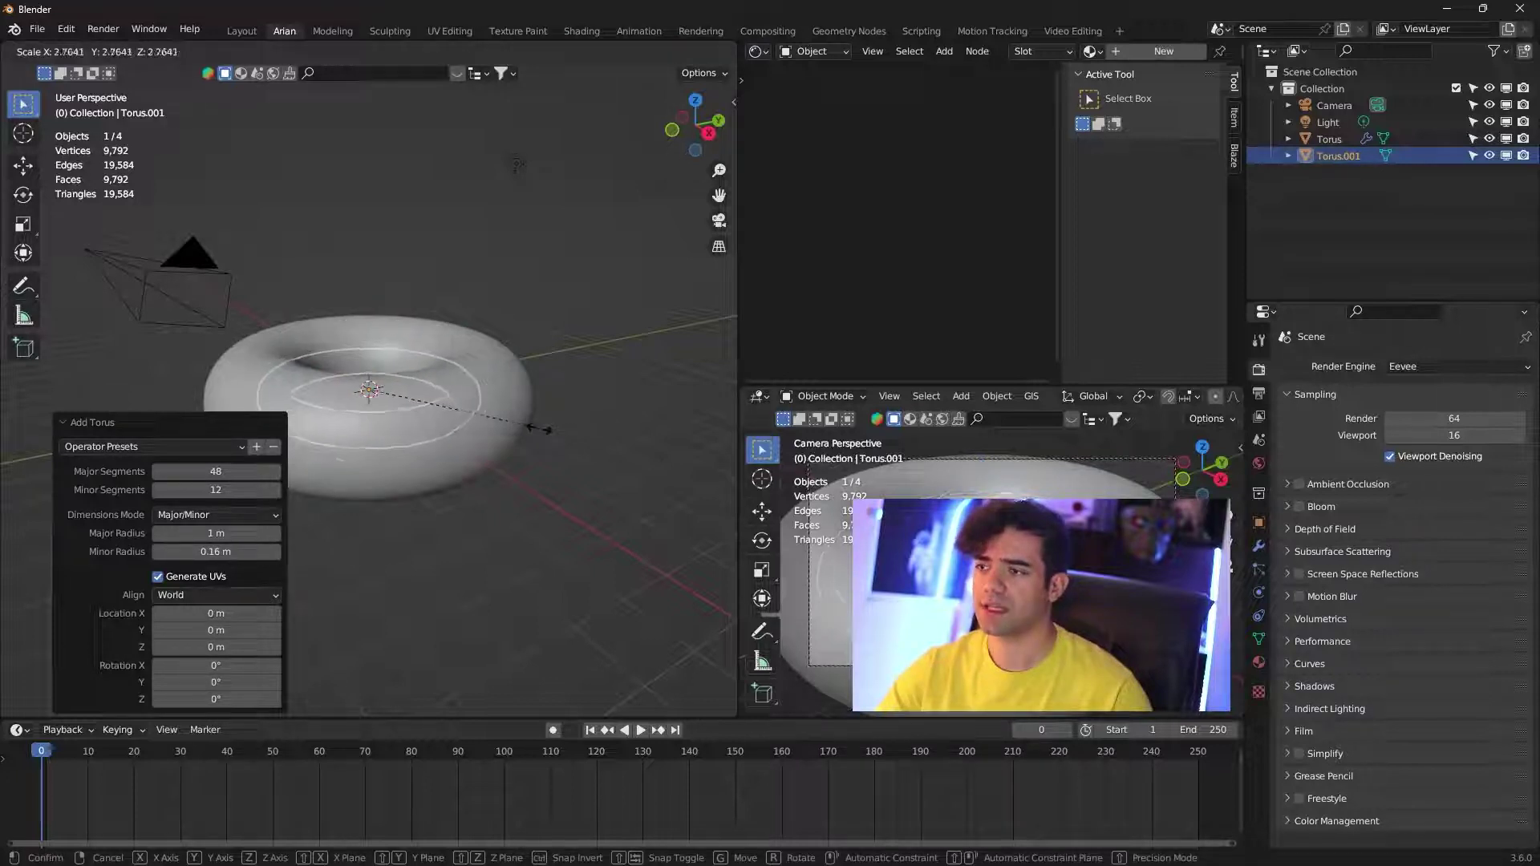
{"action": "left_click", "coordinate": [343, 314]}
{"action": "key", "text": "g"}
{"action": "key", "text": "z"}
{"action": "left_click", "coordinate": [364, 195]}
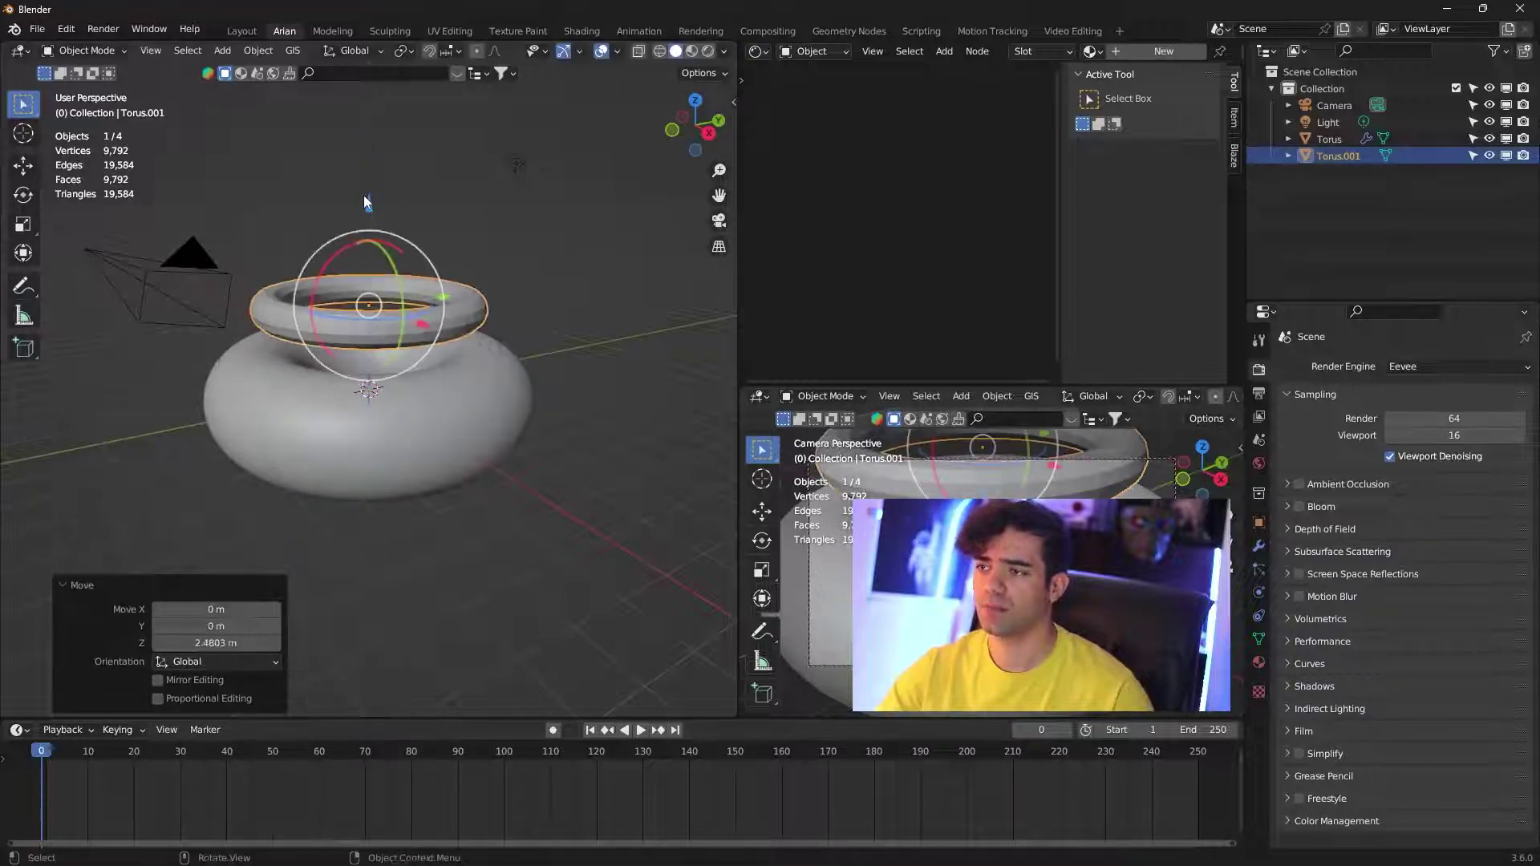
{"action": "key", "text": "ctrl+2"}
{"action": "right_click", "coordinate": [441, 325]}
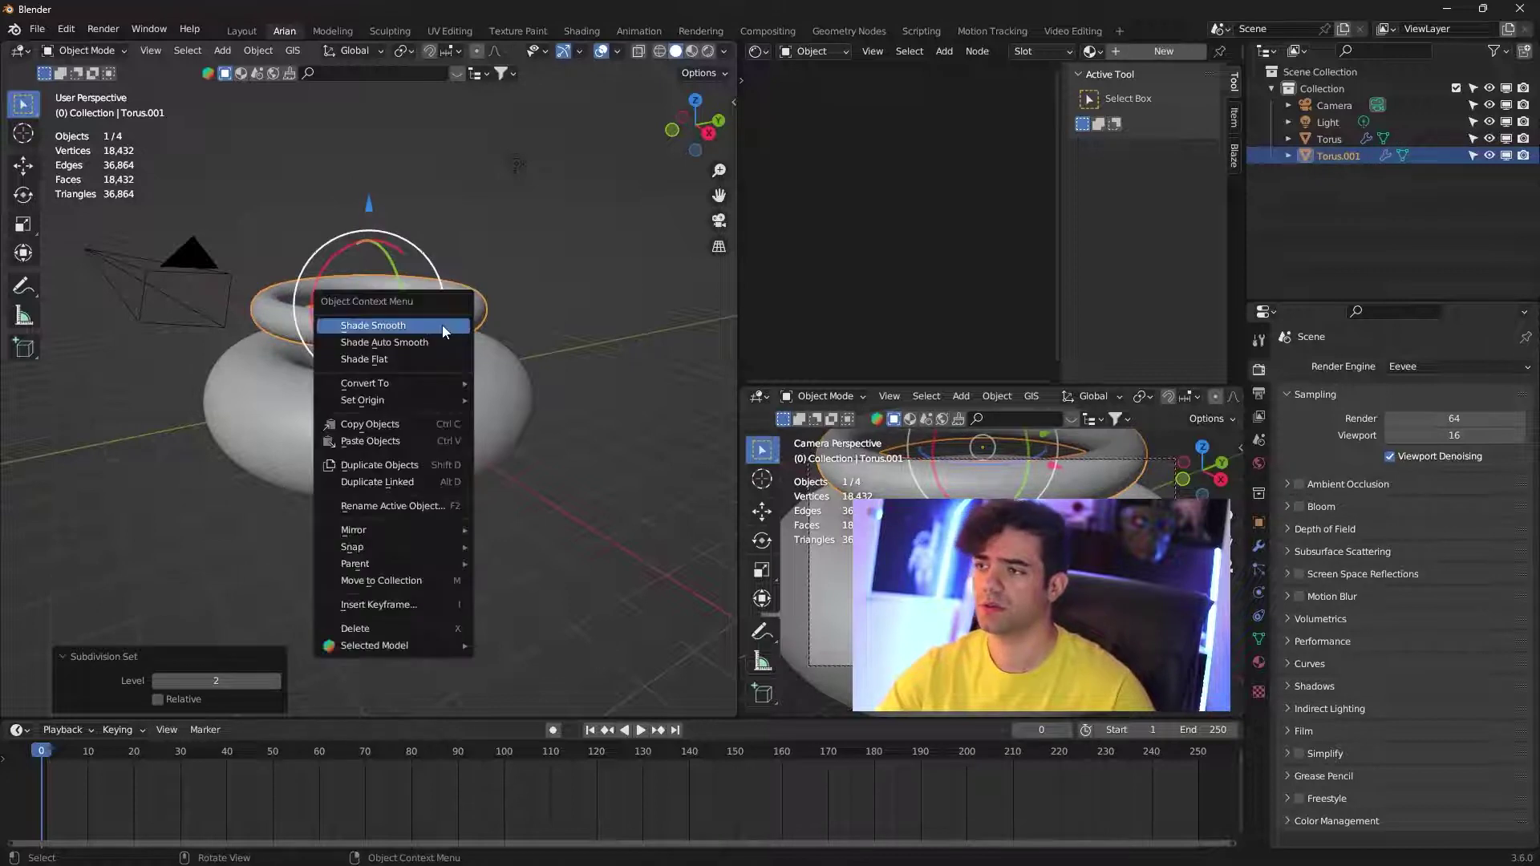
{"action": "left_click", "coordinate": [441, 325]}
- Check the two tori from a top-down view, then orbit back to perspective
{"action": "left_click", "coordinate": [568, 361]}
{"action": "middle_click_drag", "start_coordinate": [479, 396], "coordinate": [537, 452]}
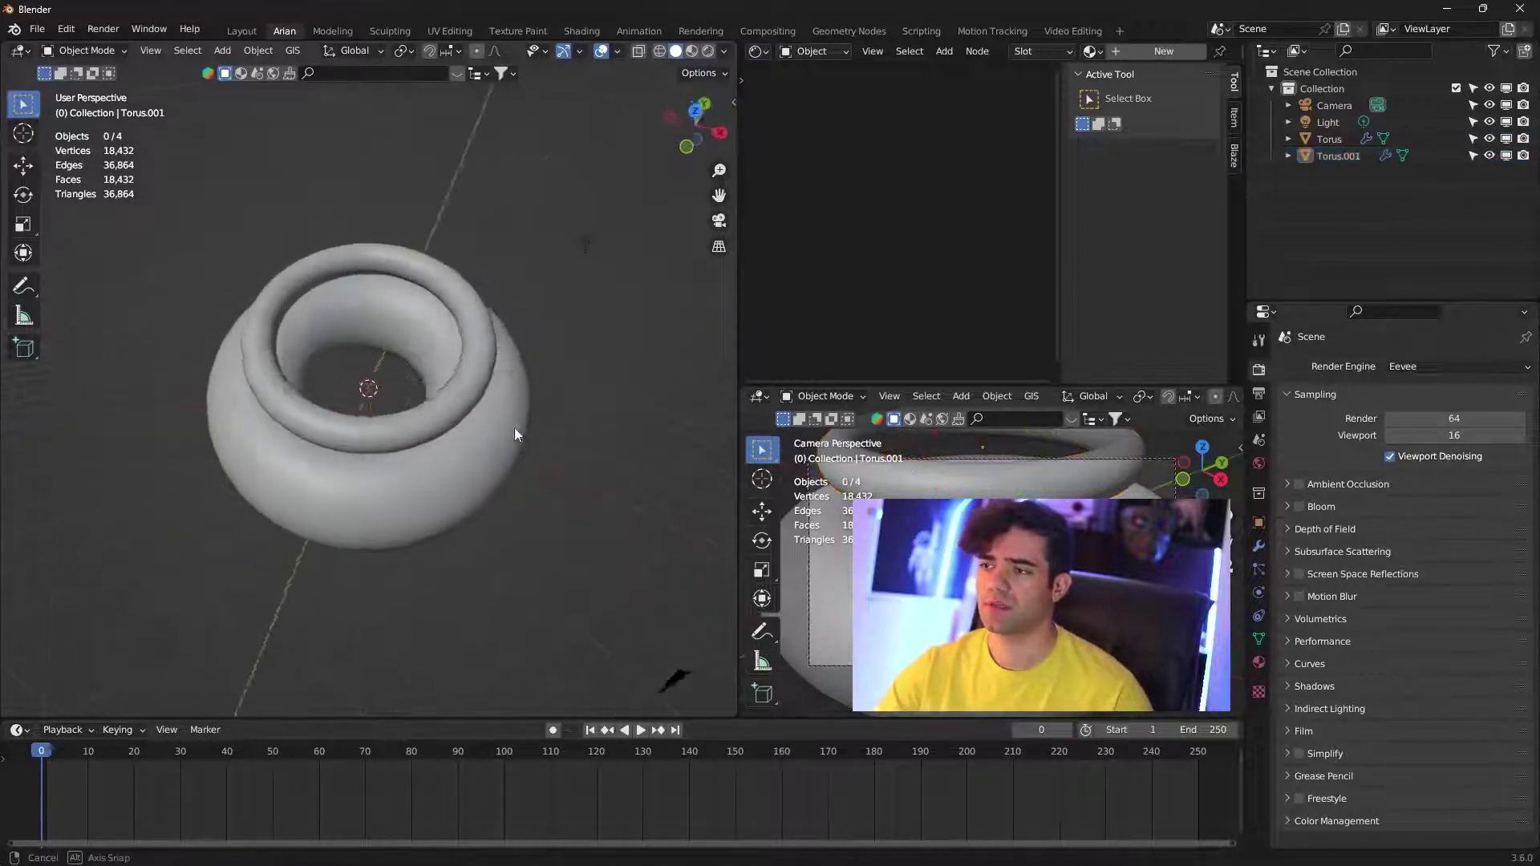
{"action": "key", "text": "KP_7"}
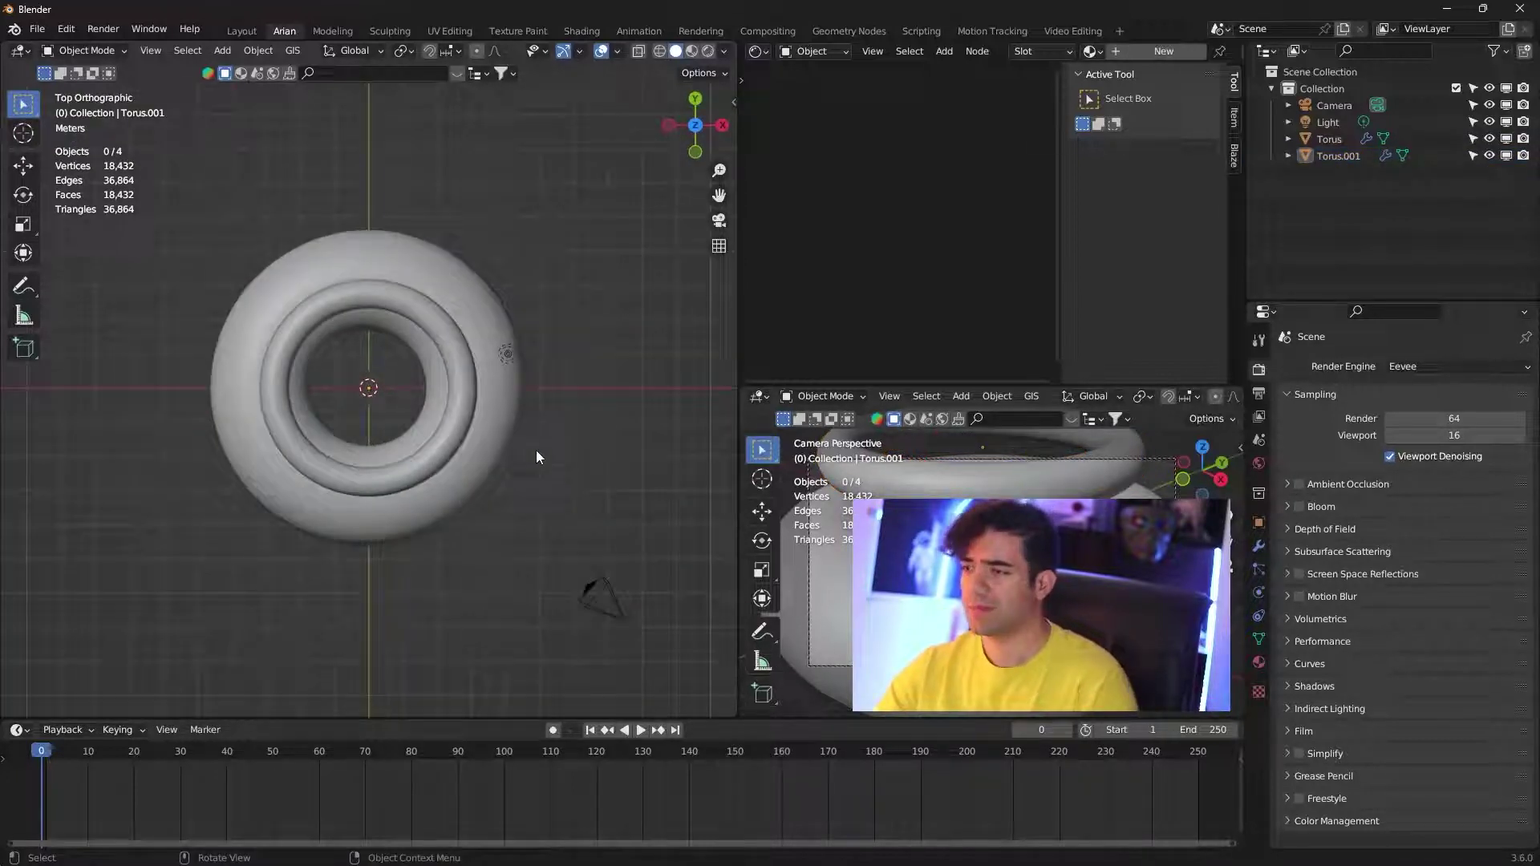
{"action": "left_click", "coordinate": [463, 395]}
{"action": "left_click", "coordinate": [603, 489]}
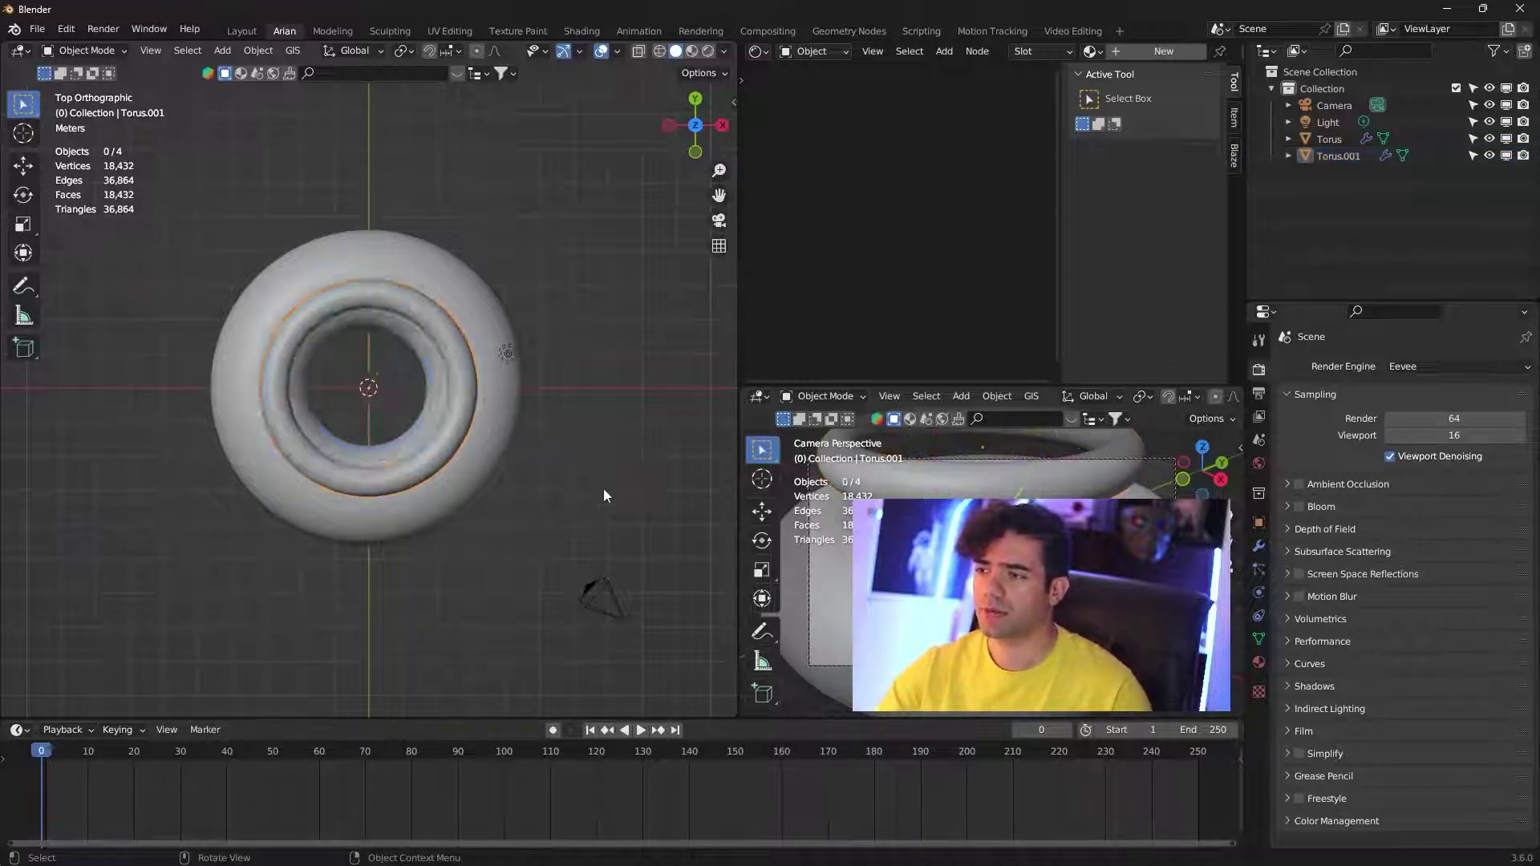
{"action": "middle_click_drag", "start_coordinate": [603, 488], "coordinate": [450, 387]}
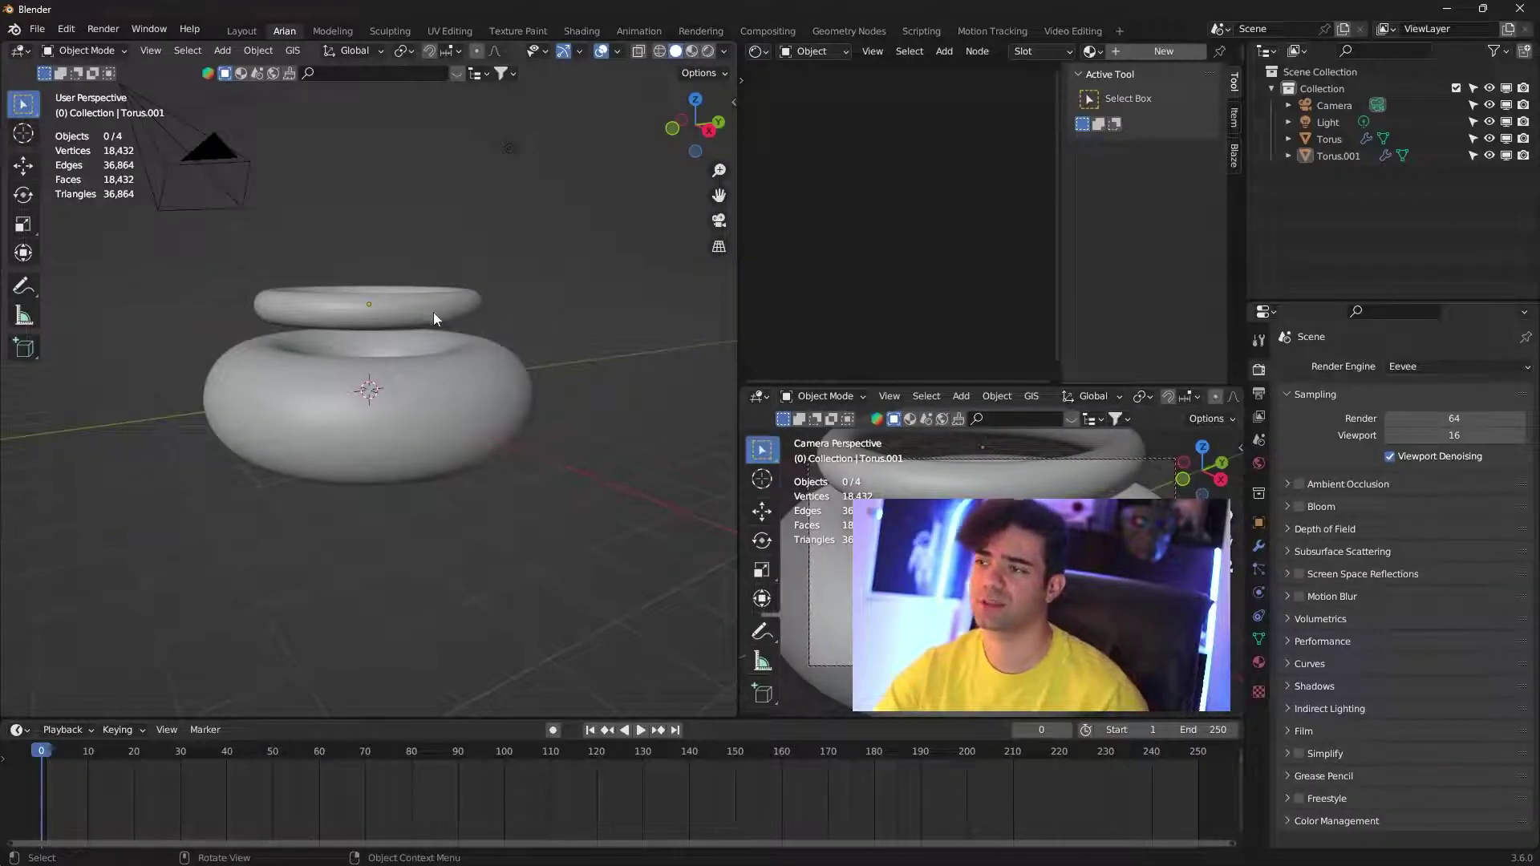
- Turn the upper torus into a Quick Liquid source inside a domain box
{"action": "left_click", "coordinate": [431, 309]}
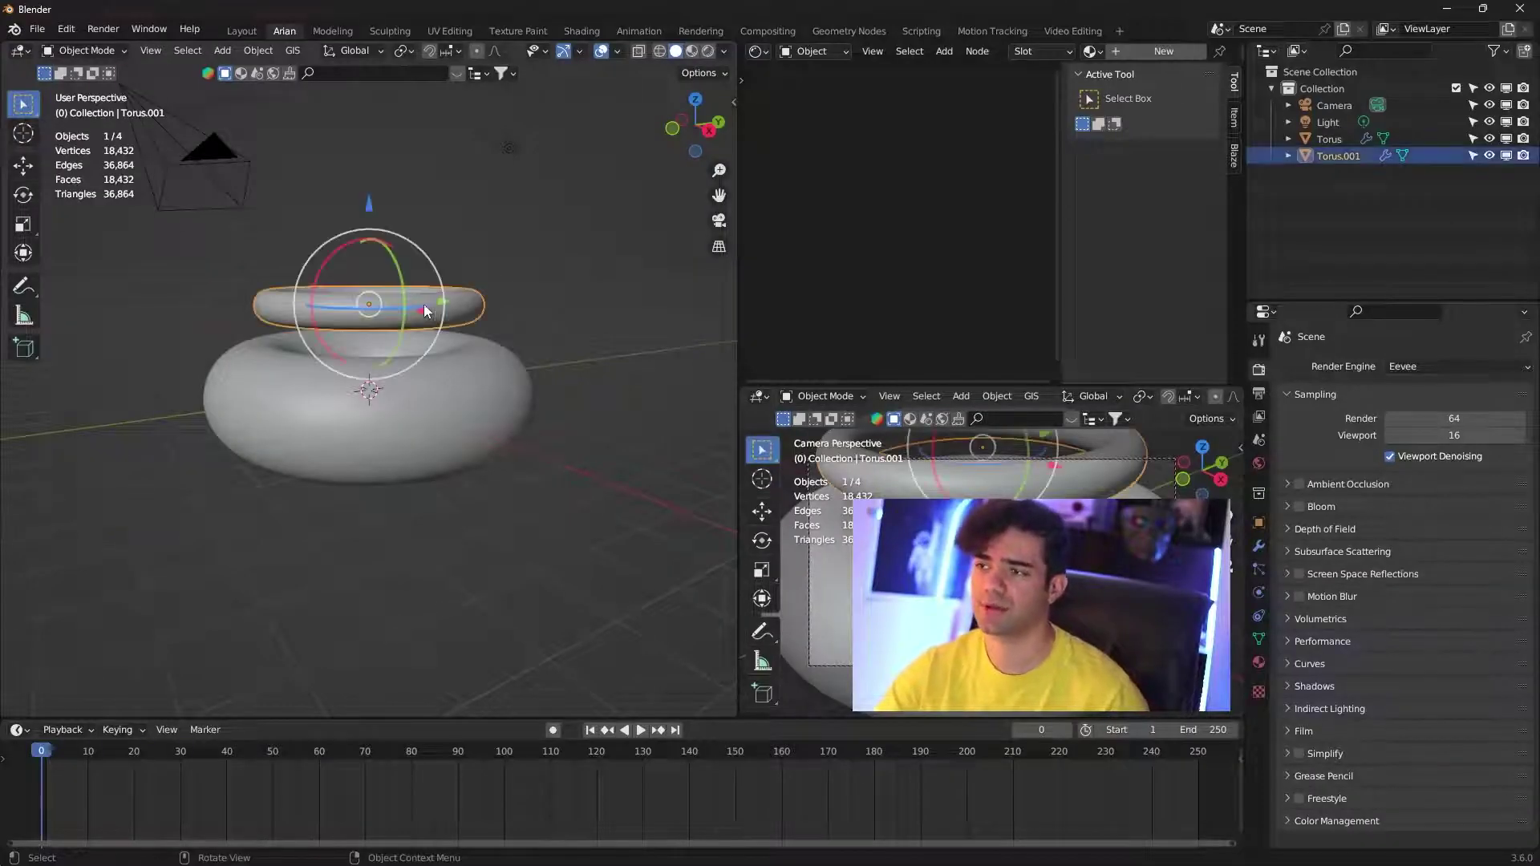
{"action": "left_click", "coordinate": [258, 52]}
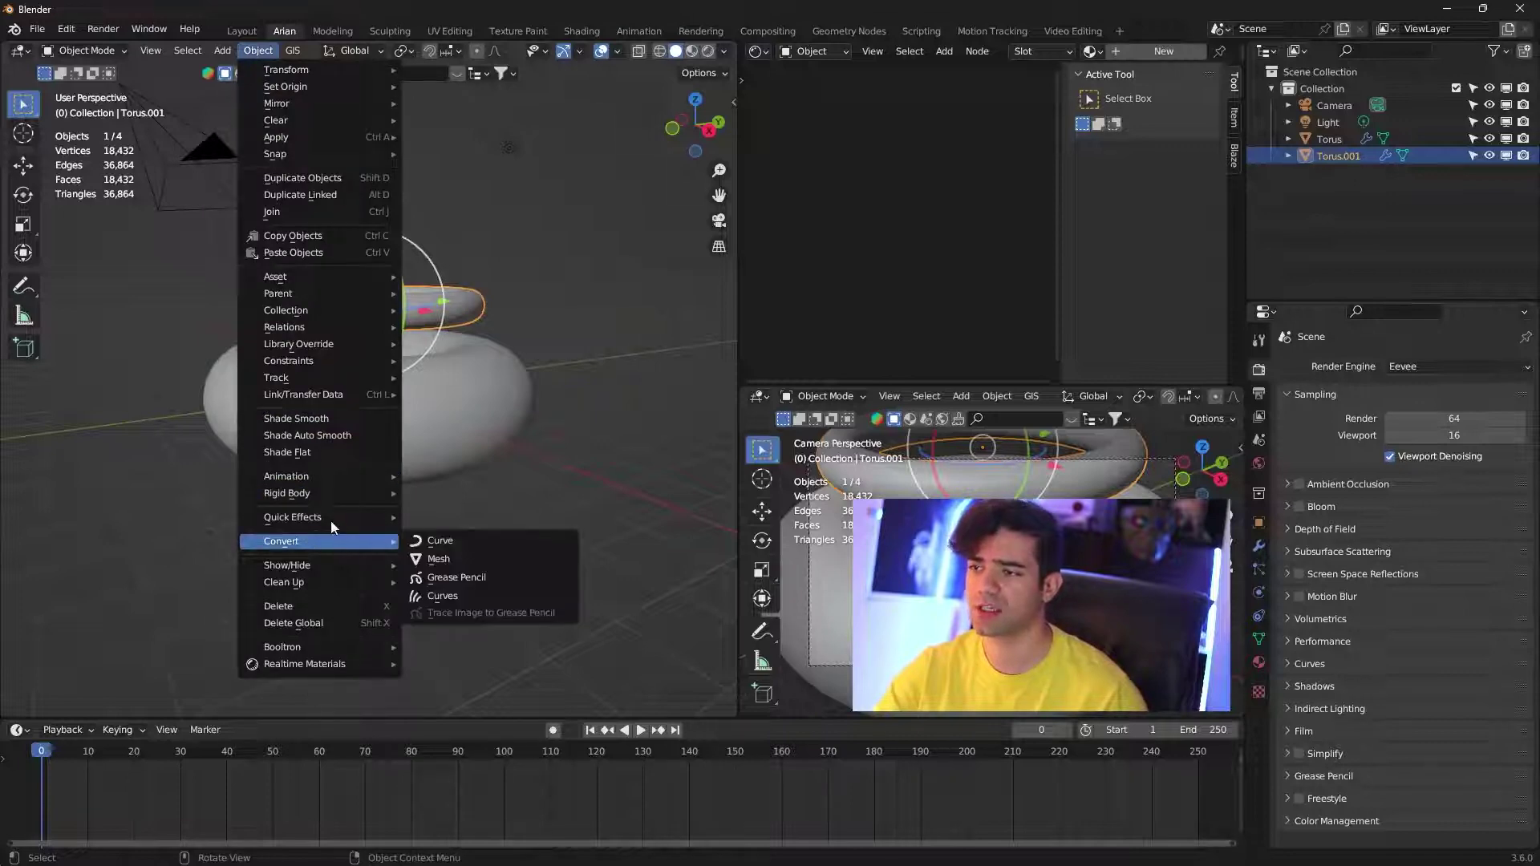
{"action": "mouse_move", "coordinate": [293, 517]}
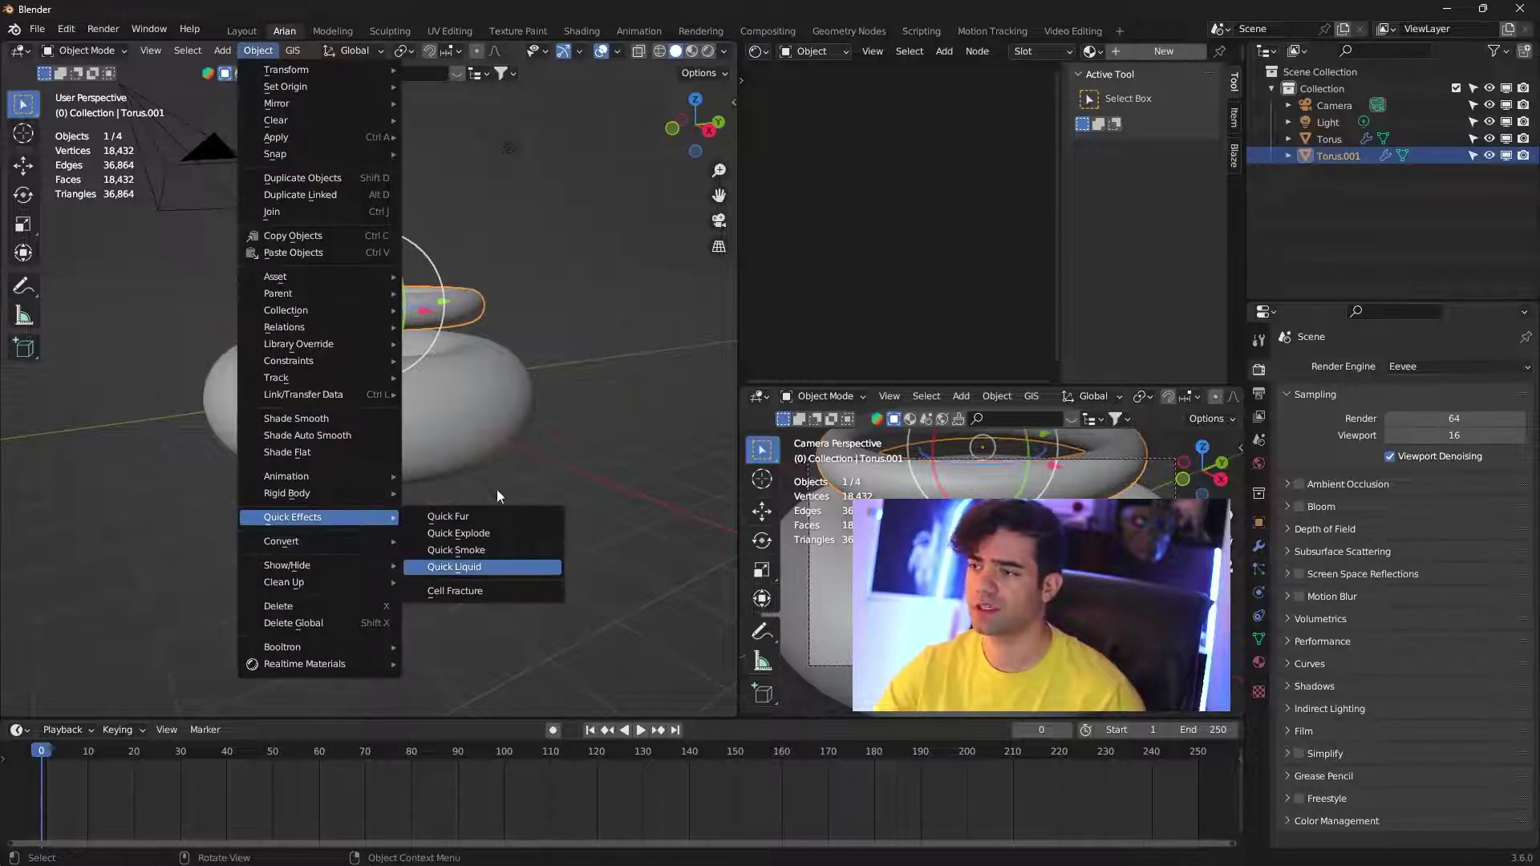
{"action": "left_click", "coordinate": [498, 398]}
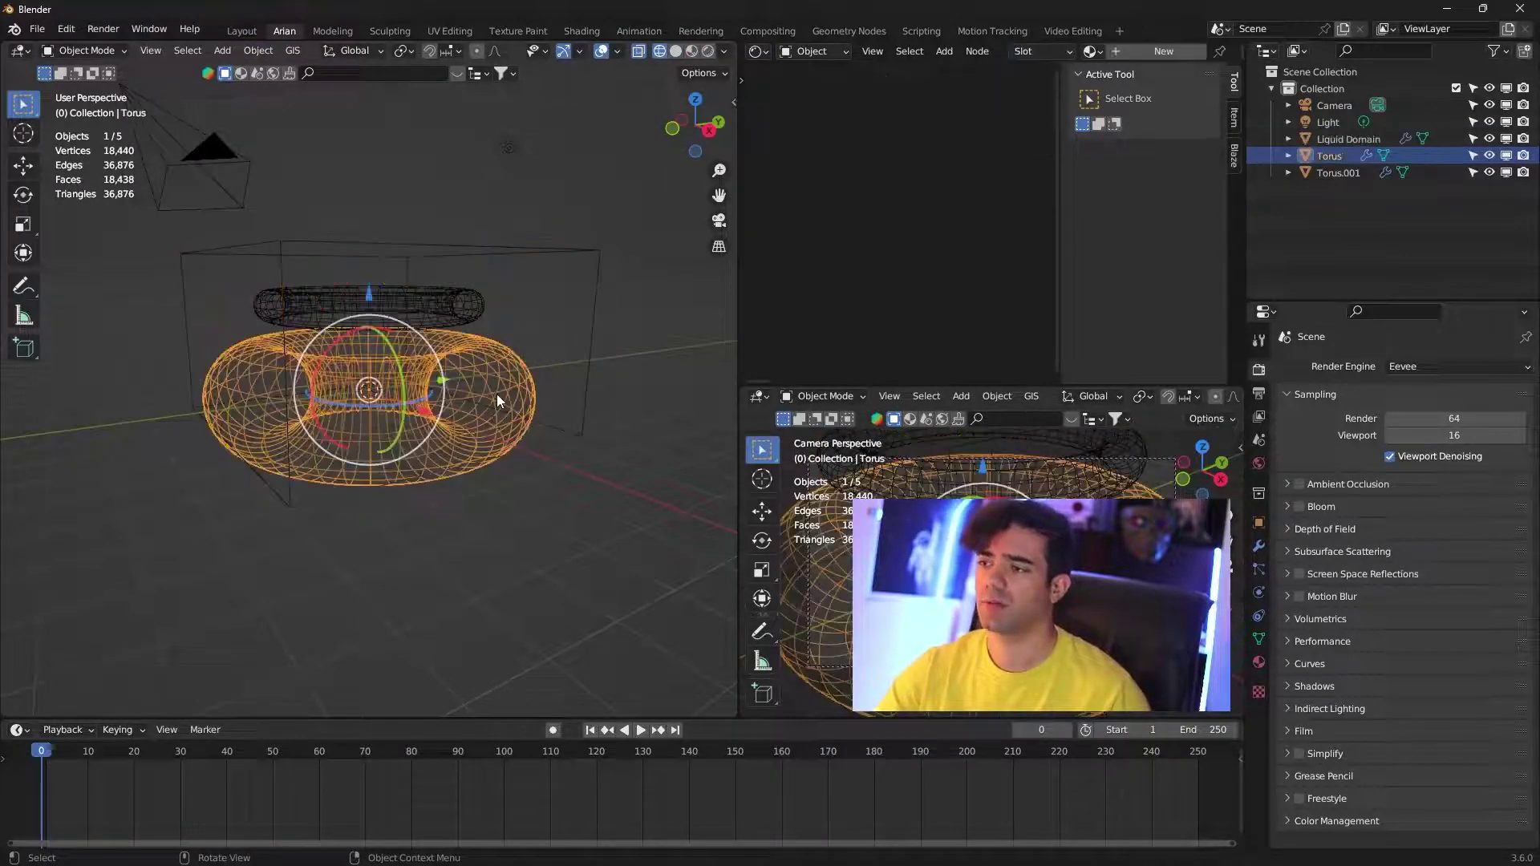
- Make the donut a Collision fluid effector with 1 sampling substep, then select the Liquid Domain
{"action": "left_click", "coordinate": [1260, 571]}
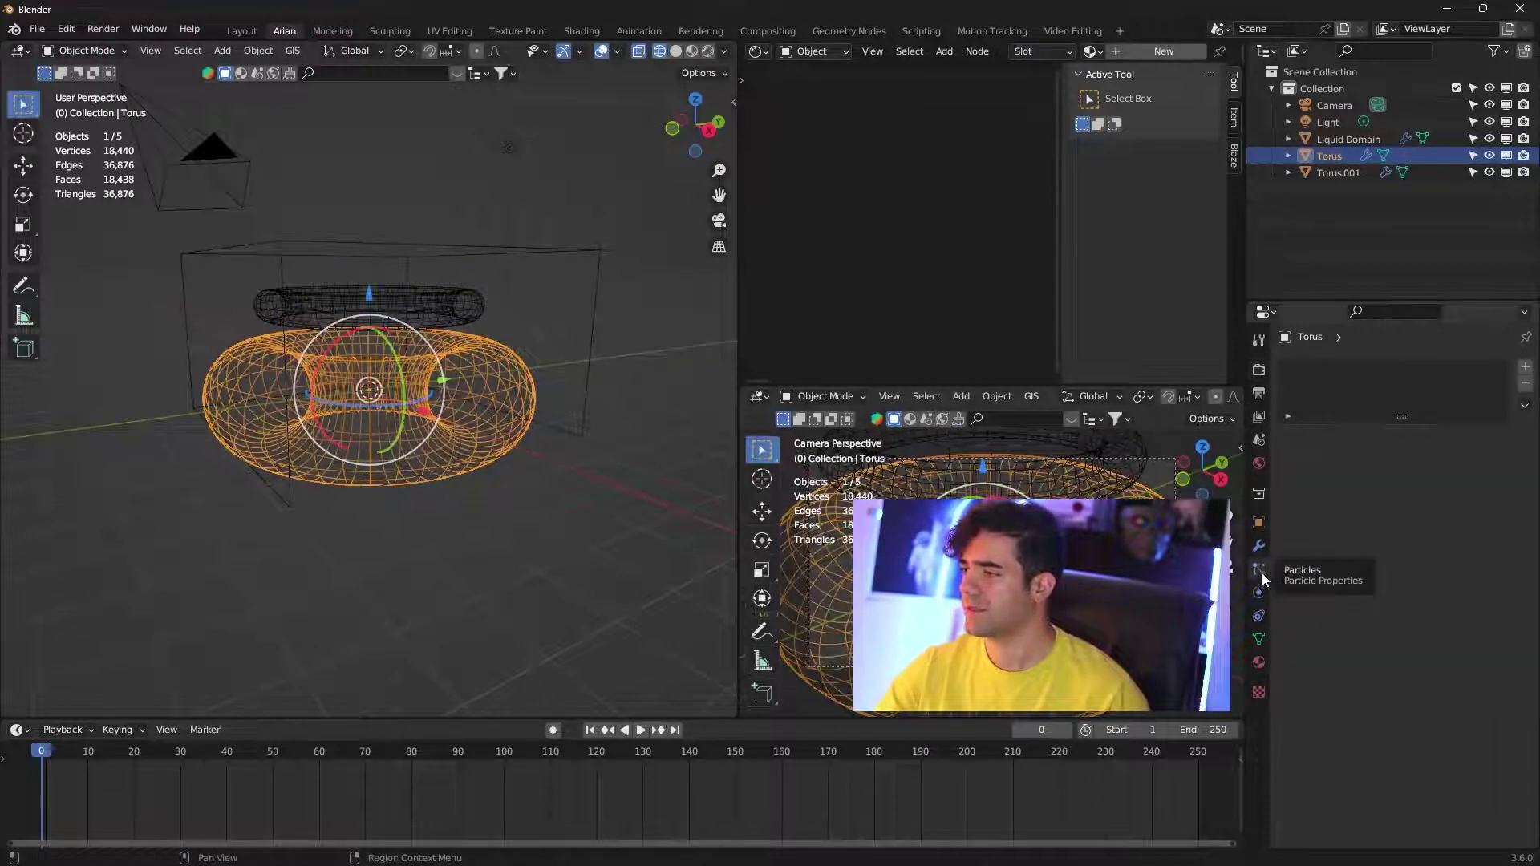
{"action": "left_click", "coordinate": [1262, 593]}
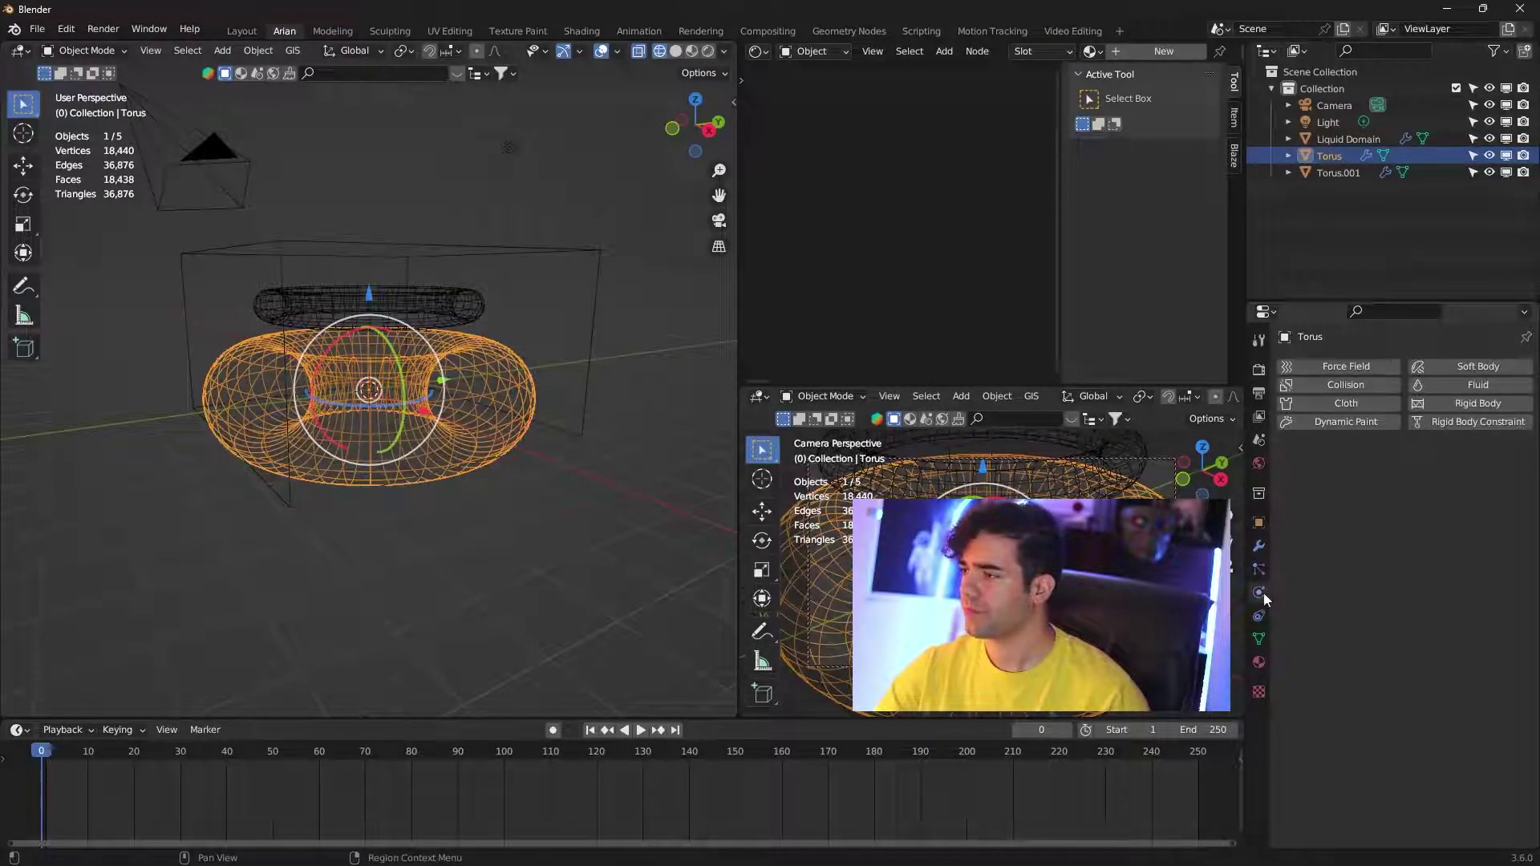
{"action": "left_click", "coordinate": [1468, 386]}
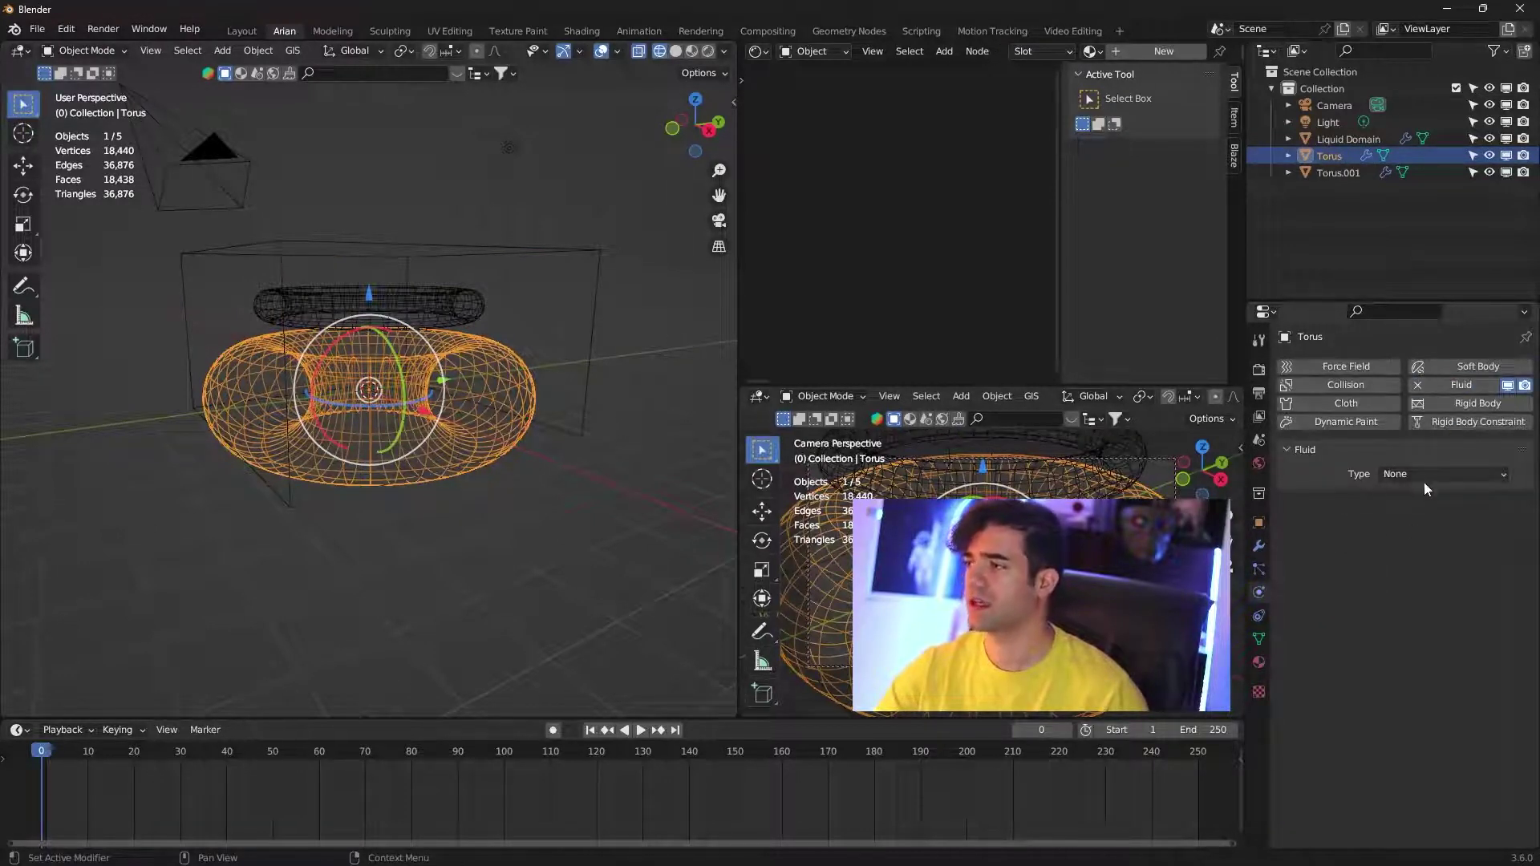
{"action": "left_click", "coordinate": [1396, 475]}
{"action": "left_click", "coordinate": [1427, 534]}
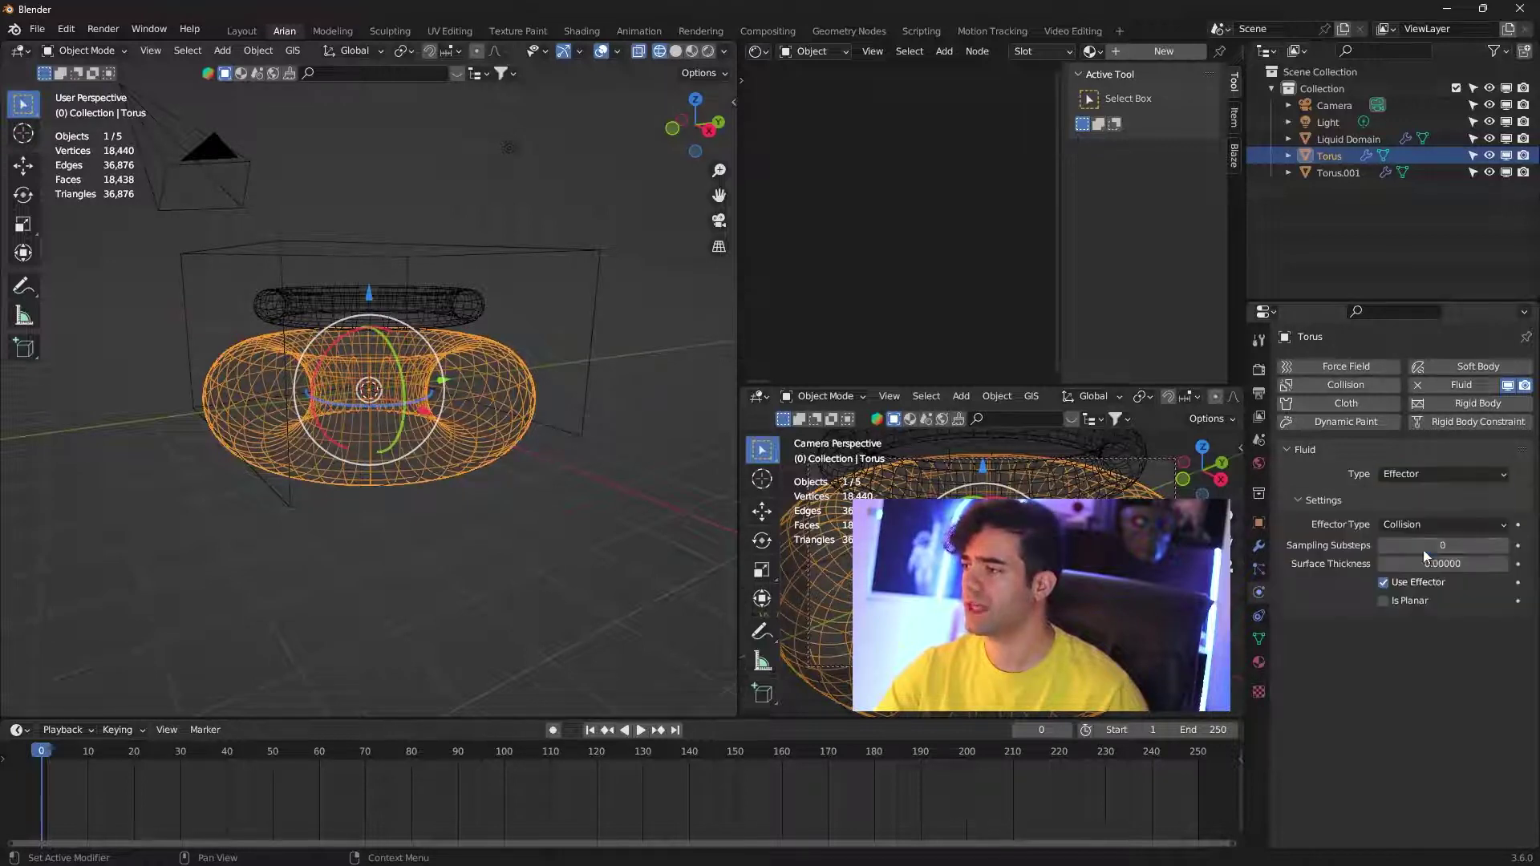
{"action": "left_click", "coordinate": [1507, 549]}
{"action": "left_click", "coordinate": [1507, 549]}
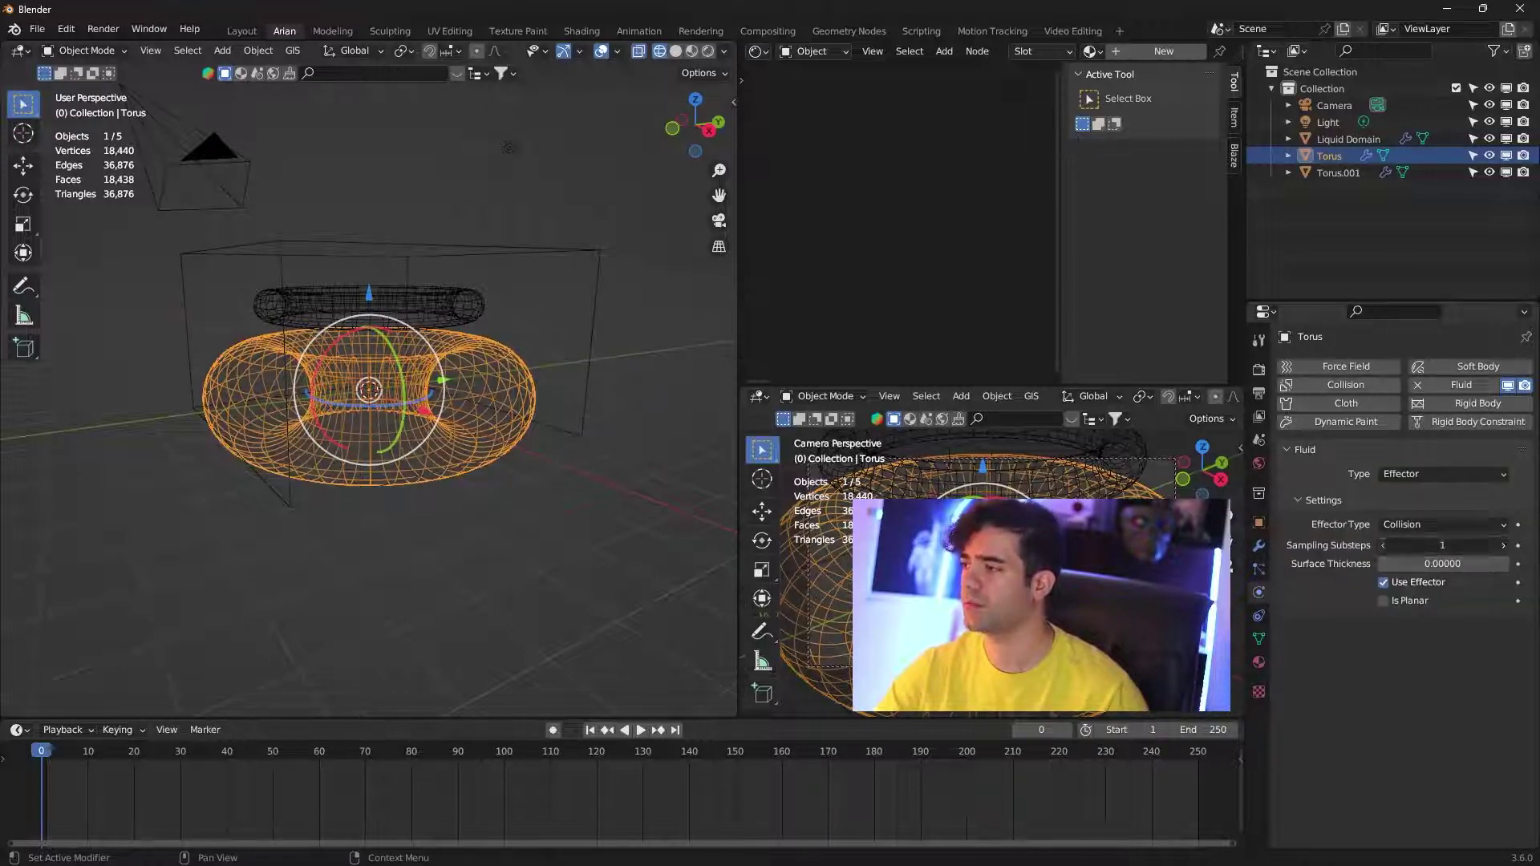
{"action": "left_click", "coordinate": [560, 259]}
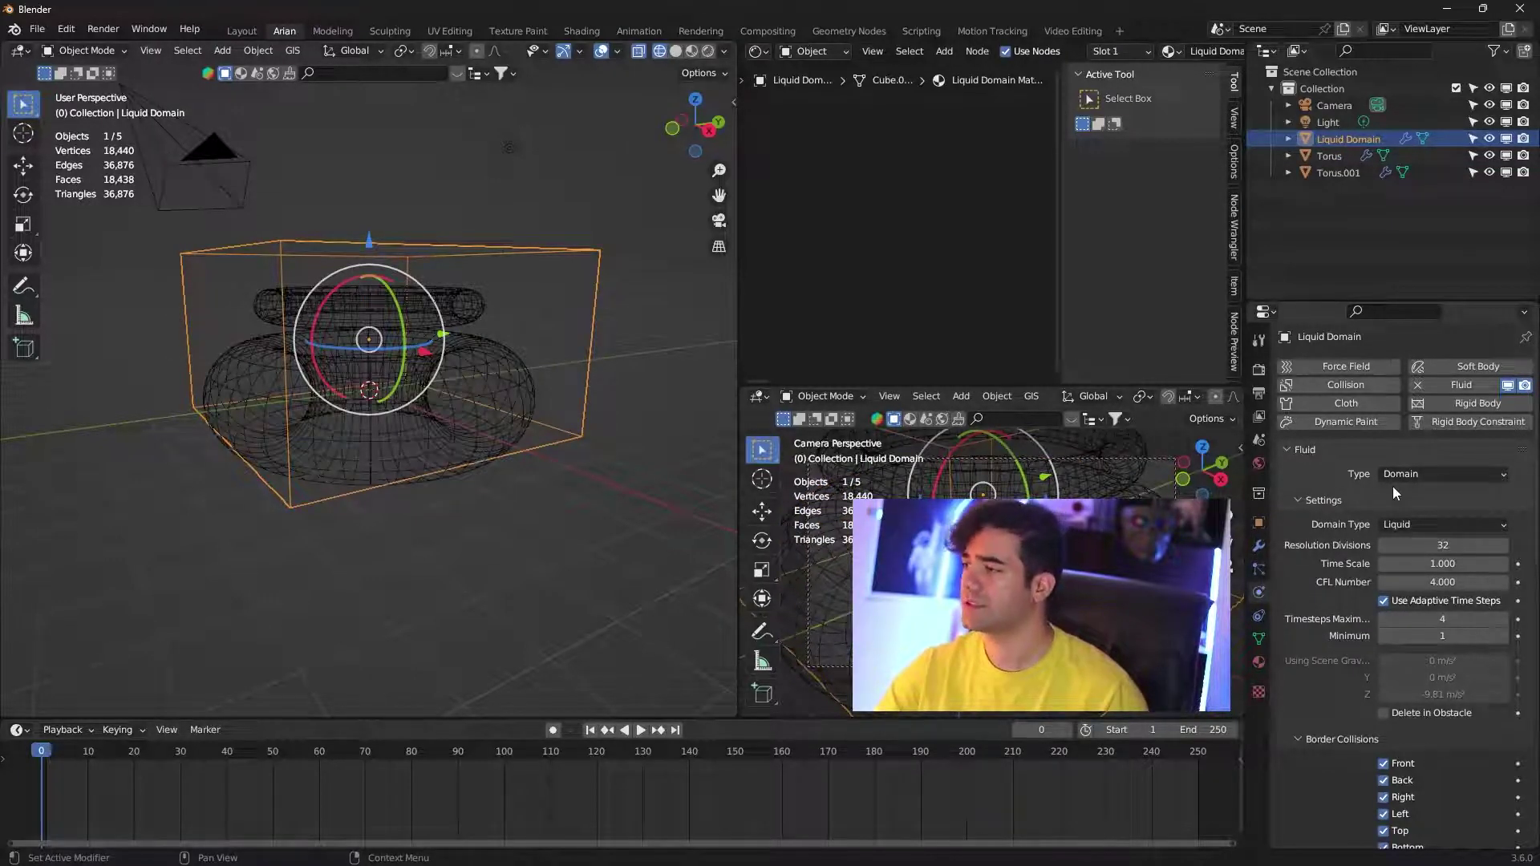
- Raise the liquid domain's resolution divisions
{"action": "left_click", "coordinate": [1505, 545]}
{"action": "left_click", "coordinate": [1505, 546]}
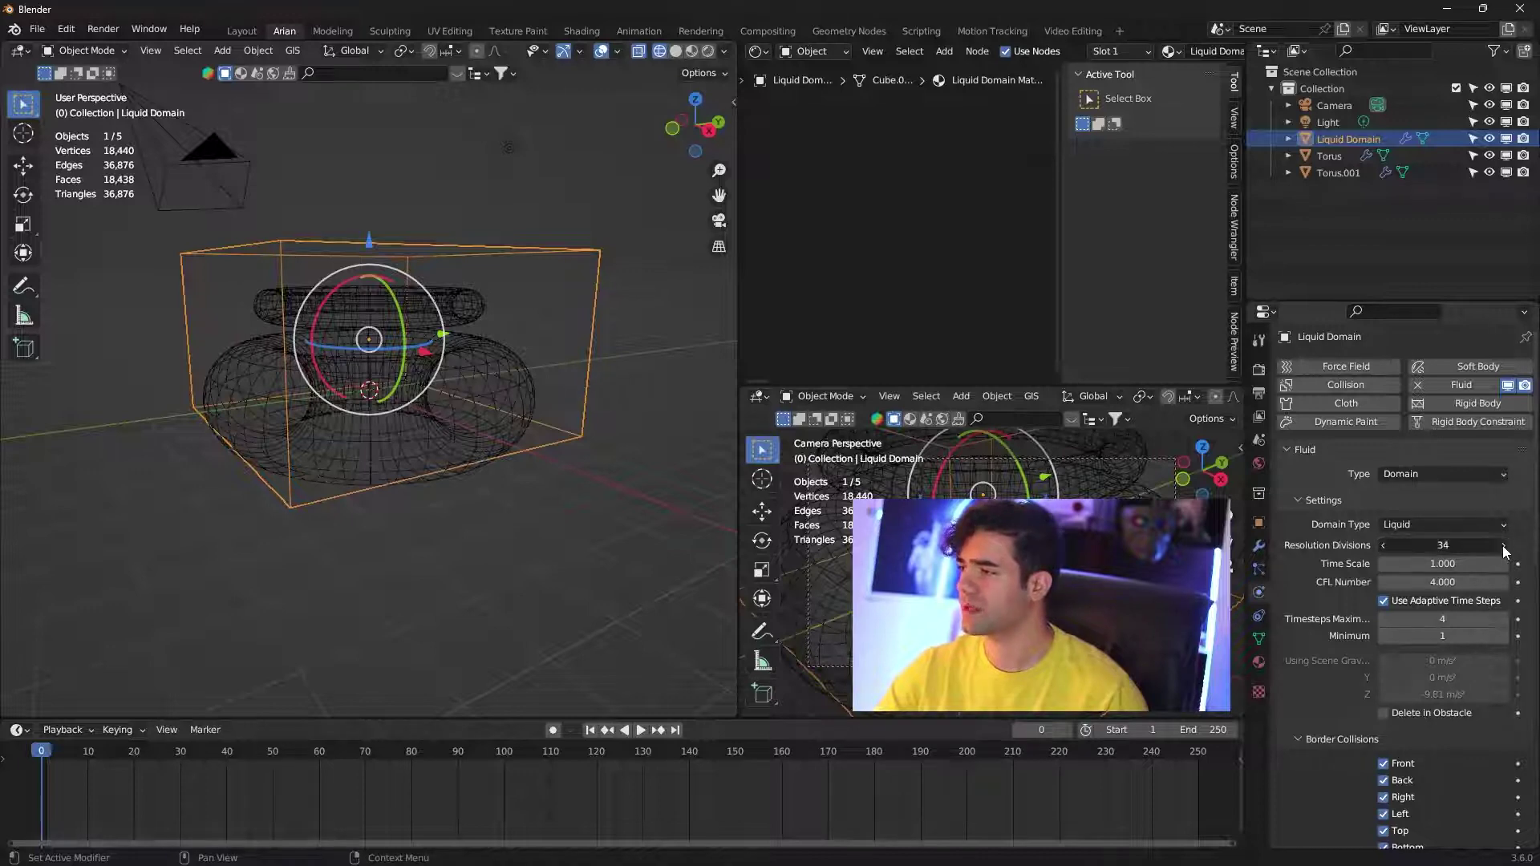
{"action": "left_click", "coordinate": [1504, 546]}
{"action": "left_click", "coordinate": [1504, 546]}
{"action": "scroll", "coordinate": [1321, 662], "scroll_direction": "down", "scroll_amount": 4}
{"action": "scroll", "coordinate": [1320, 662], "scroll_direction": "down", "scroll_amount": 8}
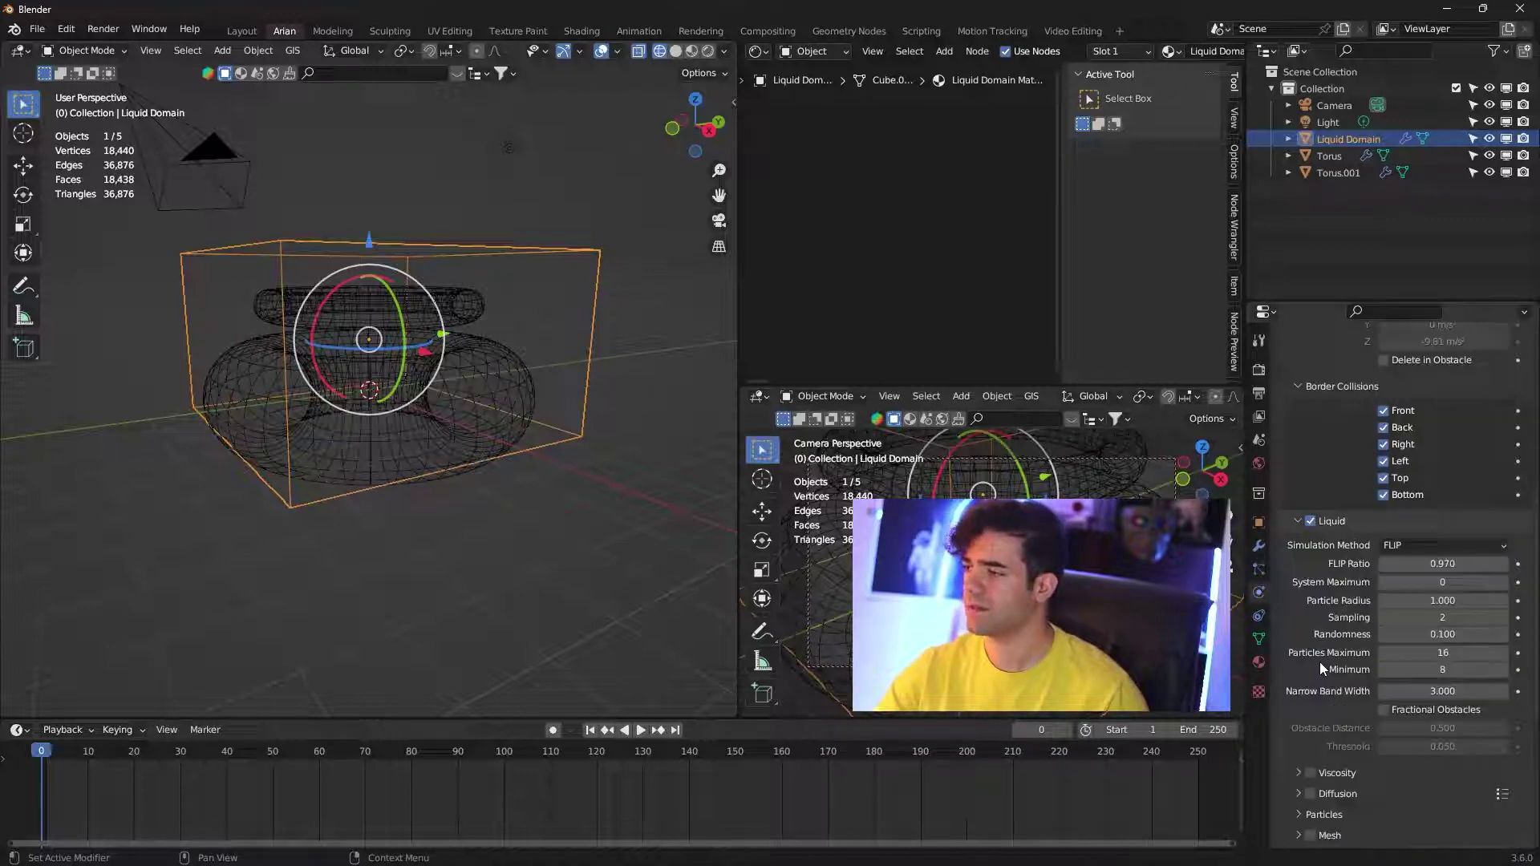
{"action": "scroll", "coordinate": [1324, 678], "scroll_direction": "down", "scroll_amount": 4}
{"action": "left_click", "coordinate": [521, 618]}
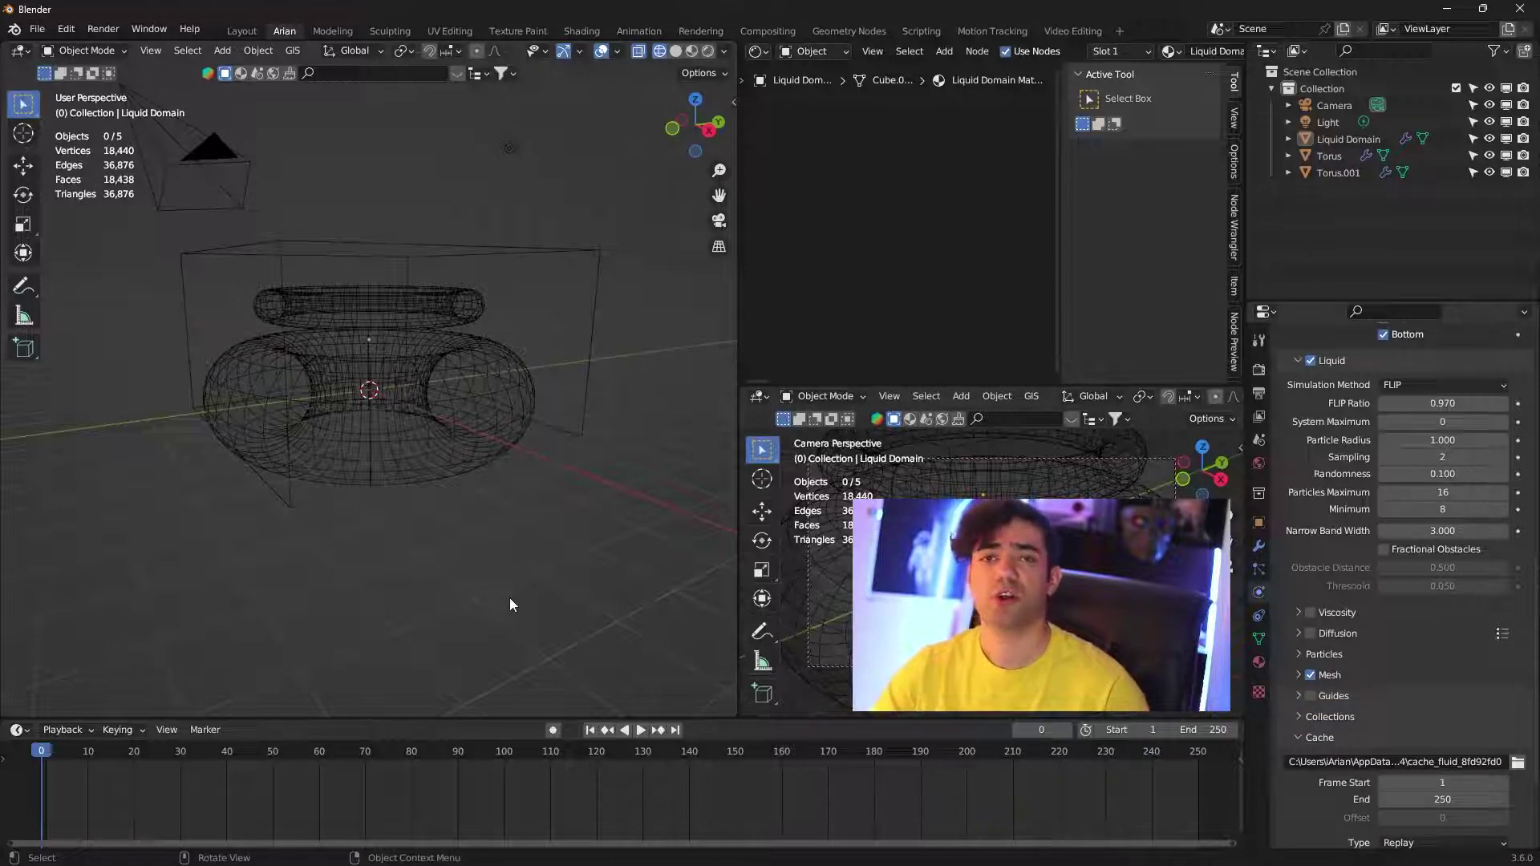
- Run the simulation, stop at frame 27, and view the icing in Solid shading
{"action": "left_click", "coordinate": [642, 733]}
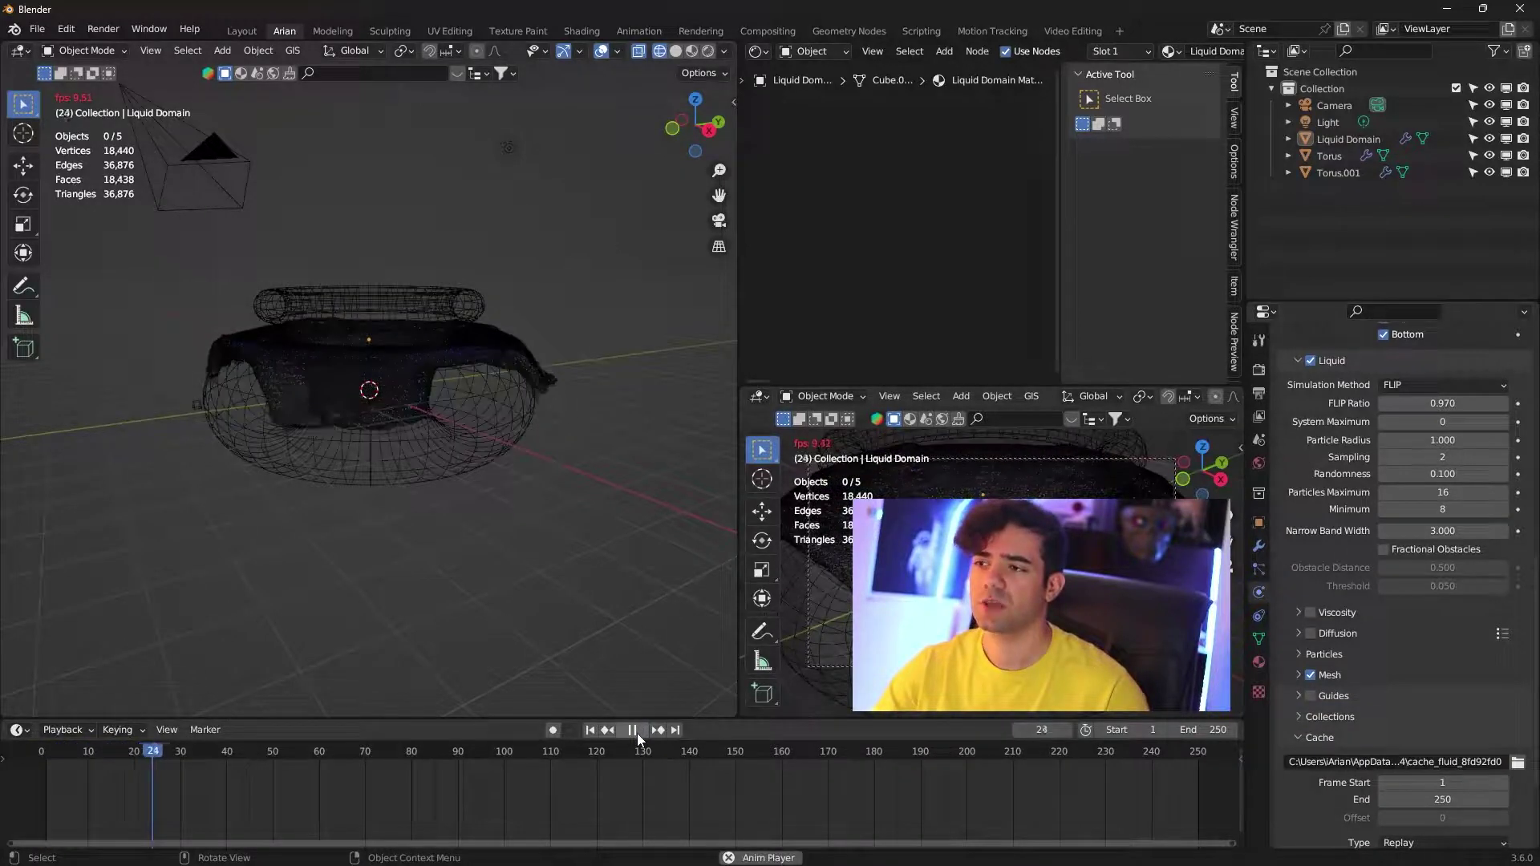
{"action": "left_click", "coordinate": [637, 734]}
{"action": "middle_click_drag", "start_coordinate": [506, 531], "coordinate": [532, 537]}
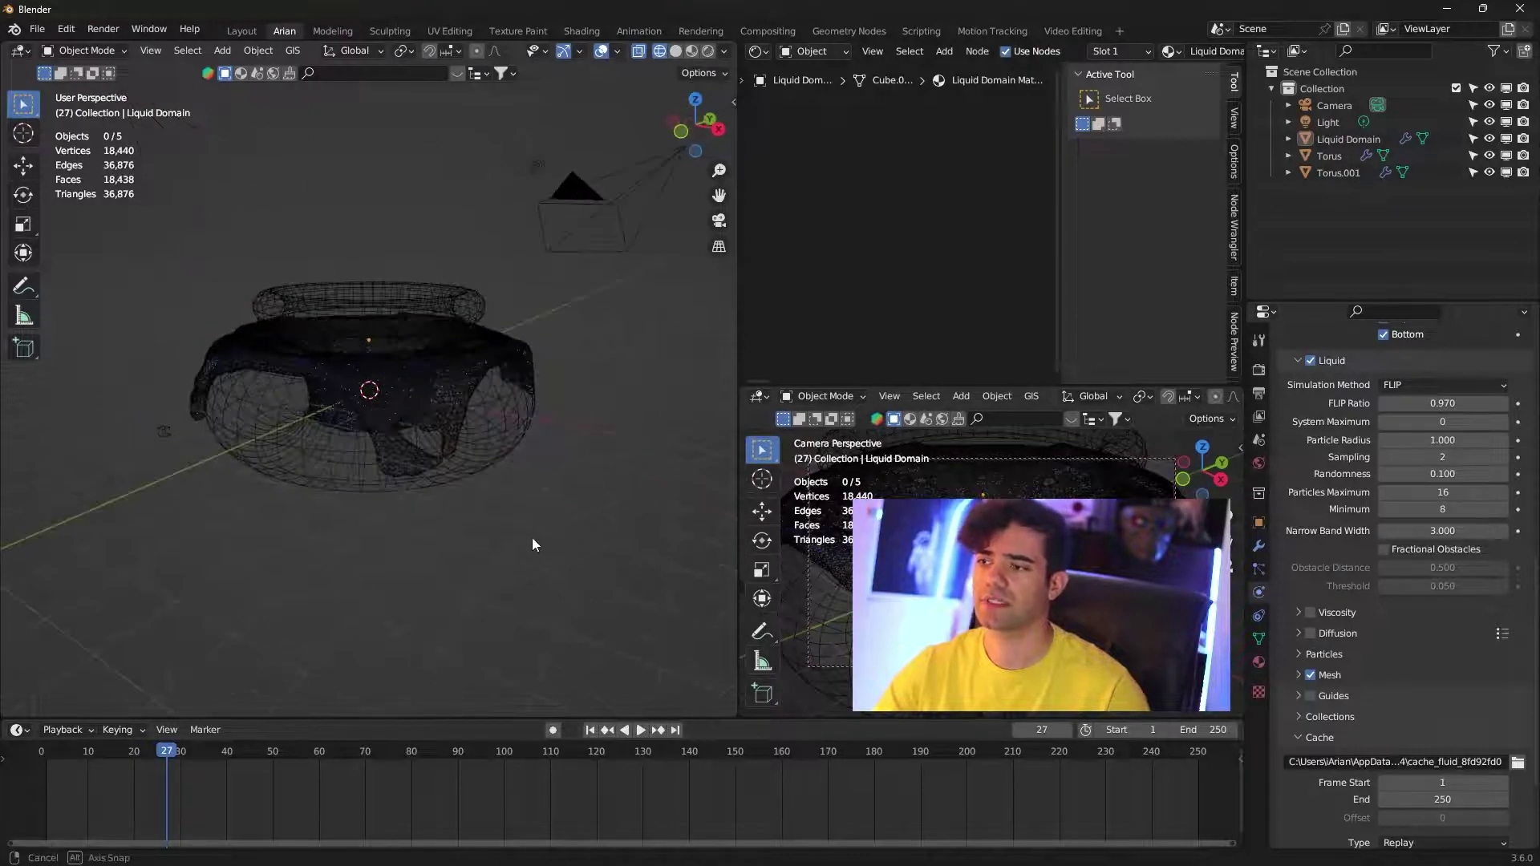
{"action": "key", "text": "z"}
{"action": "left_click", "coordinate": [528, 394]}
{"action": "mouse_move", "coordinate": [570, 441]}
{"action": "middle_mouse_down"}
{"action": "mouse_move", "coordinate": [620, 426]}
{"action": "mouse_move", "coordinate": [469, 424]}
{"action": "mouse_move", "coordinate": [507, 424]}
{"action": "middle_mouse_up"}
{"action": "left_click", "coordinate": [493, 365]}
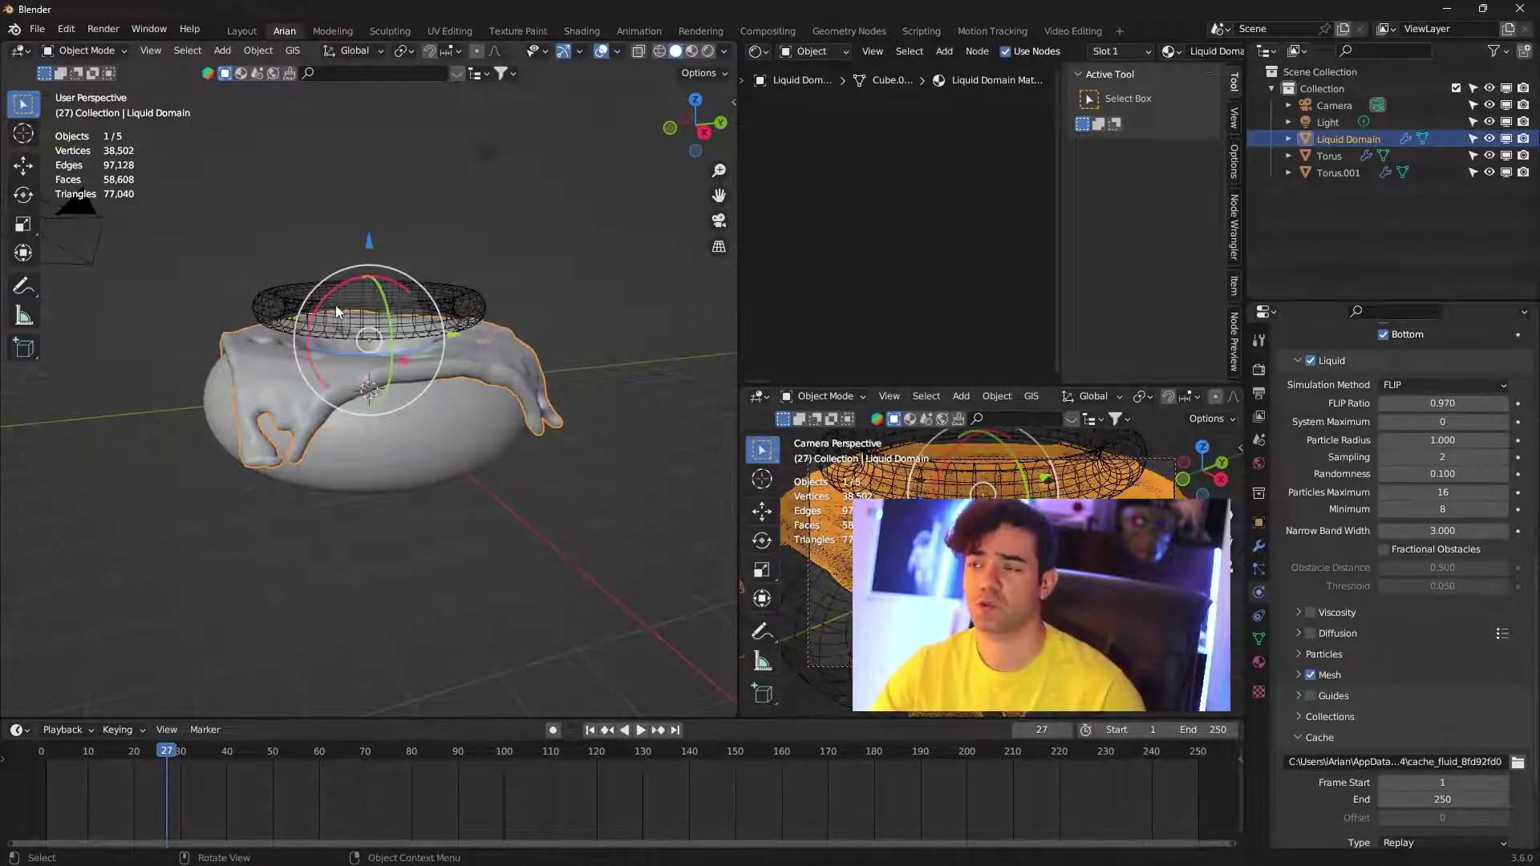
- Convert the liquid domain into a real icing mesh
{"action": "left_click", "coordinate": [254, 55]}
{"action": "mouse_move", "coordinate": [282, 542]}
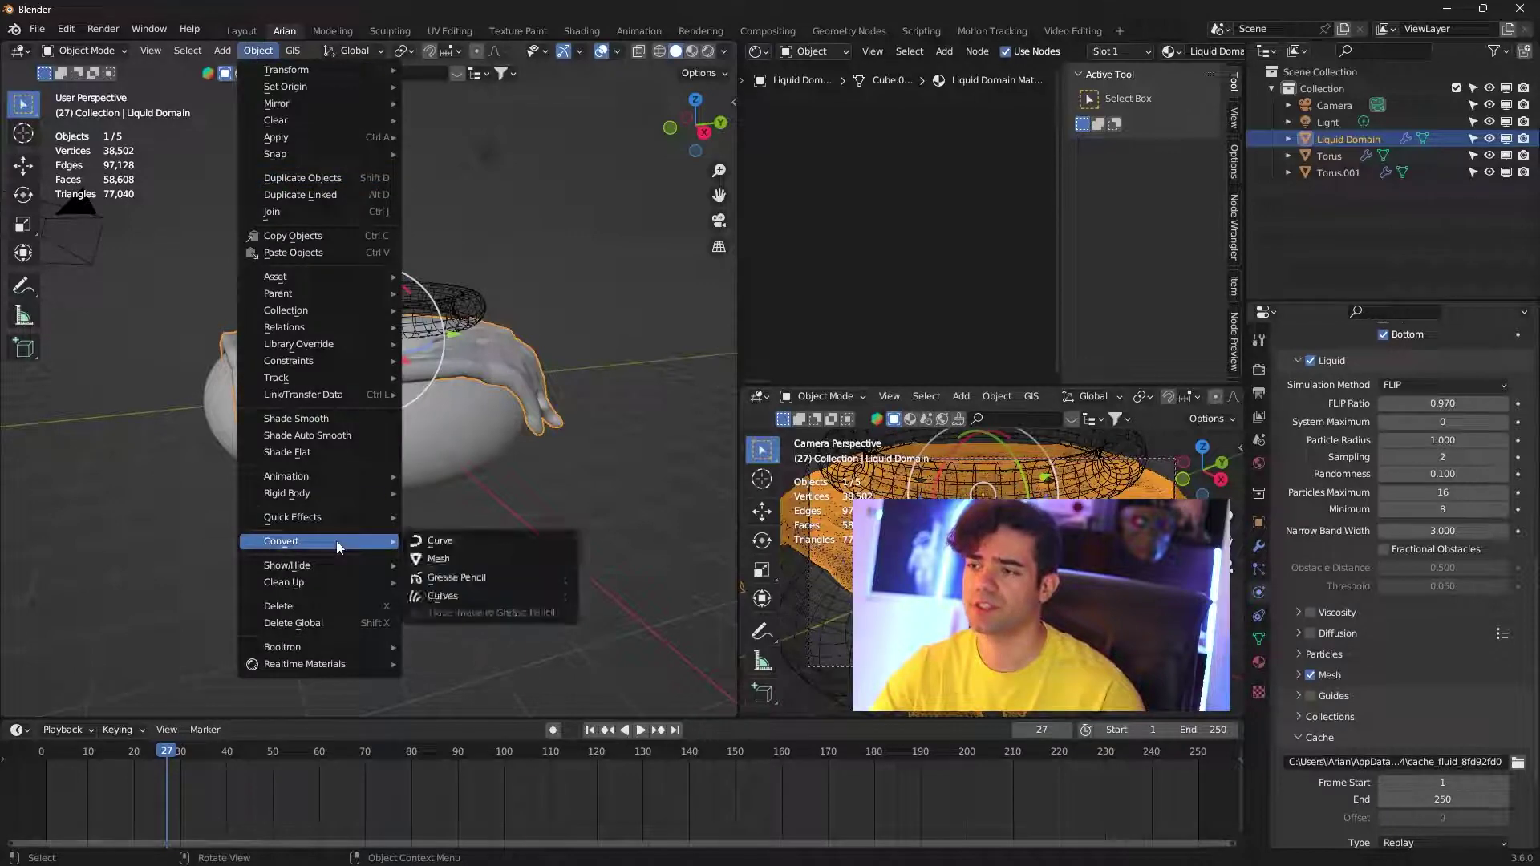
{"action": "left_click", "coordinate": [494, 561]}
{"action": "left_click", "coordinate": [541, 270]}
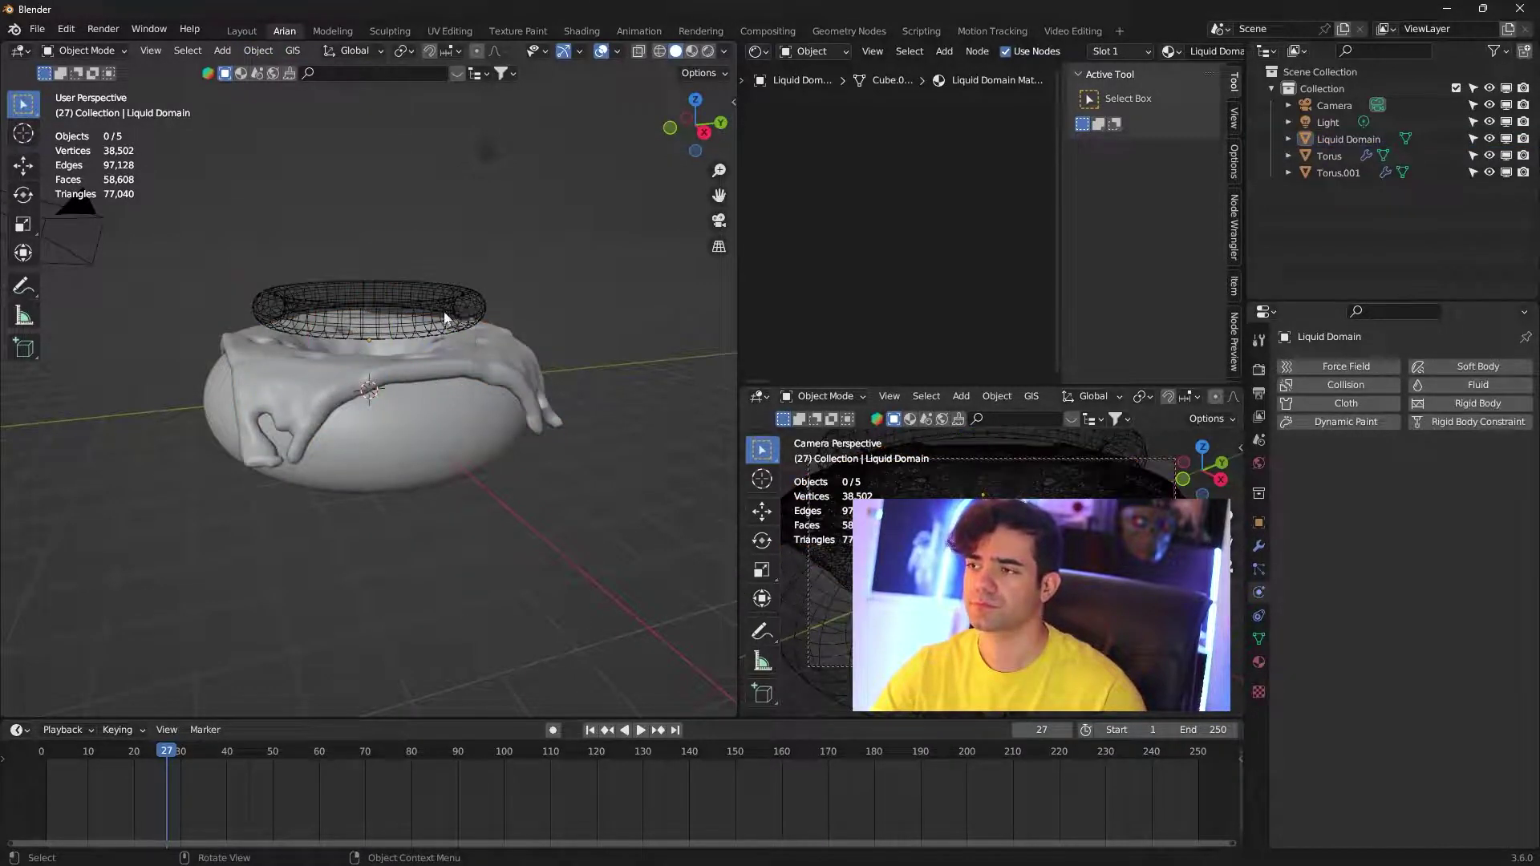
- Delete the wireframe source torus and switch to a panned side orthographic view
{"action": "left_click", "coordinate": [442, 312]}
{"action": "key", "text": "Delete"}
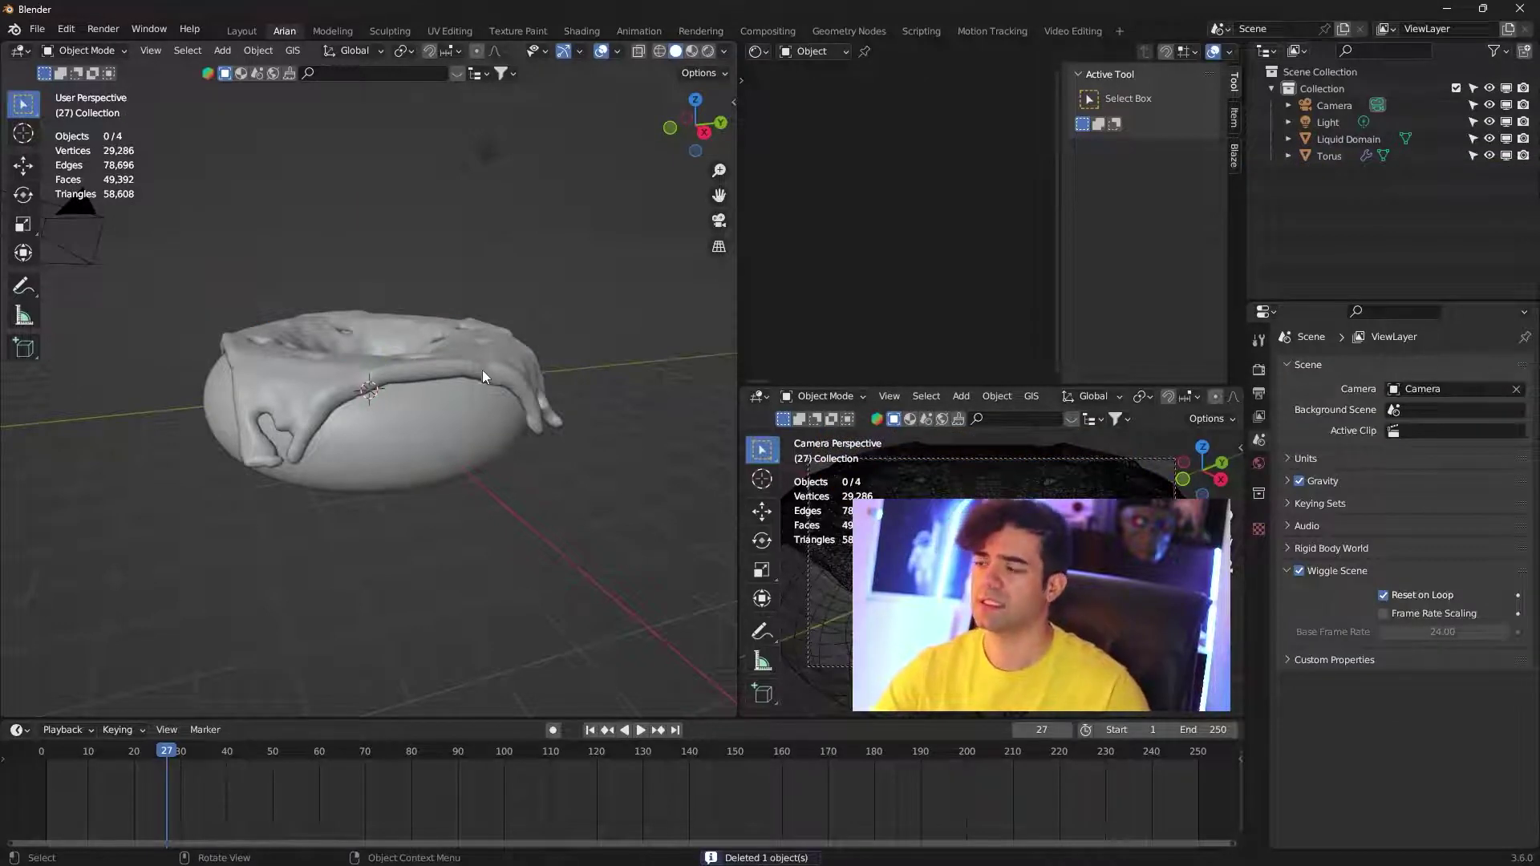
{"action": "key", "text": "KP_3"}
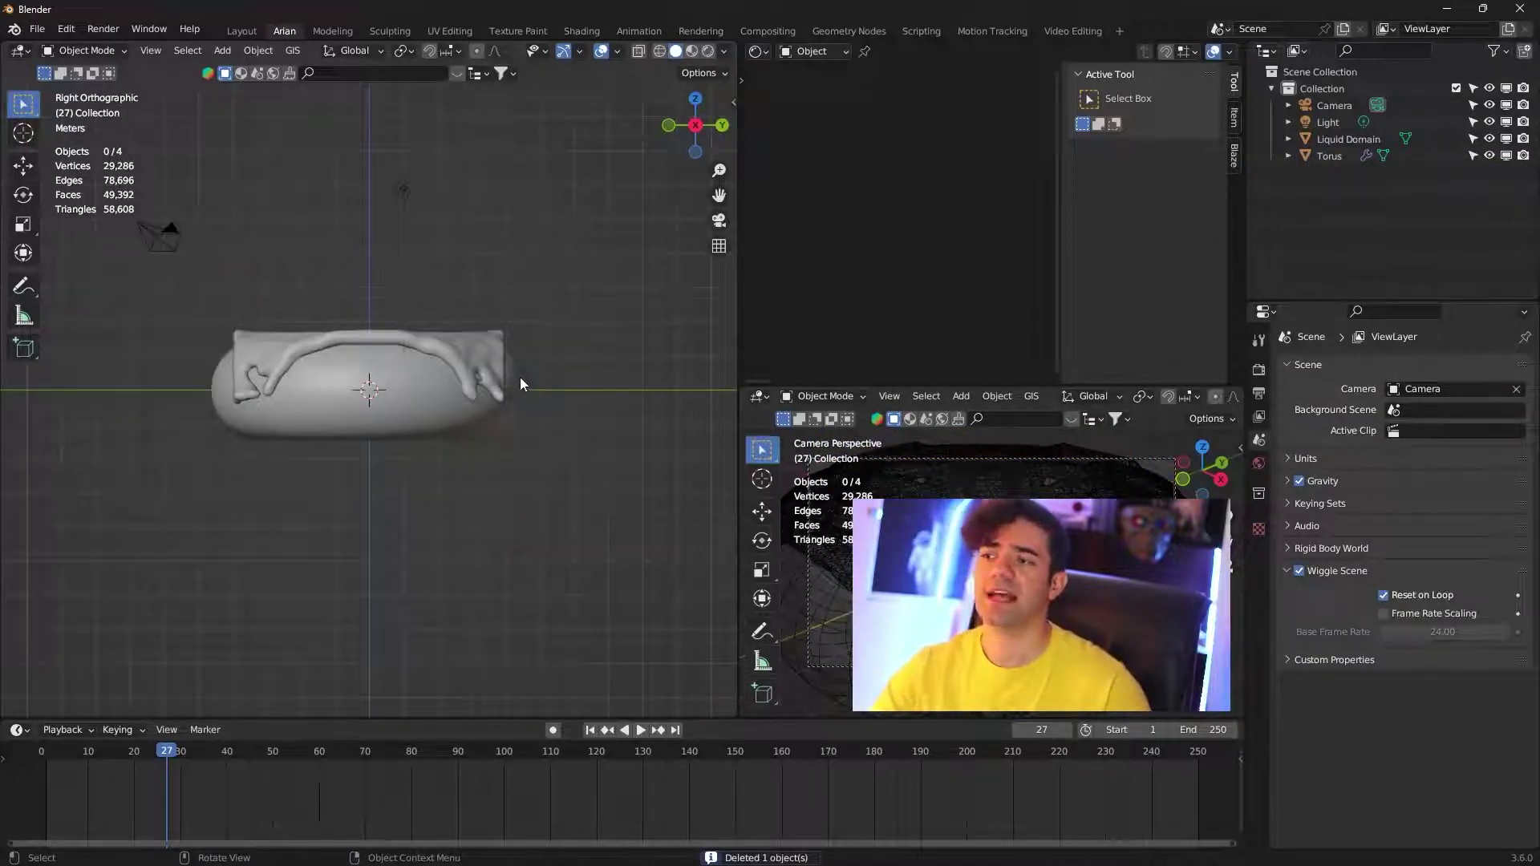
{"action": "middle_click_drag", "start_coordinate": [520, 377], "coordinate": [353, 384], "text": "shift"}
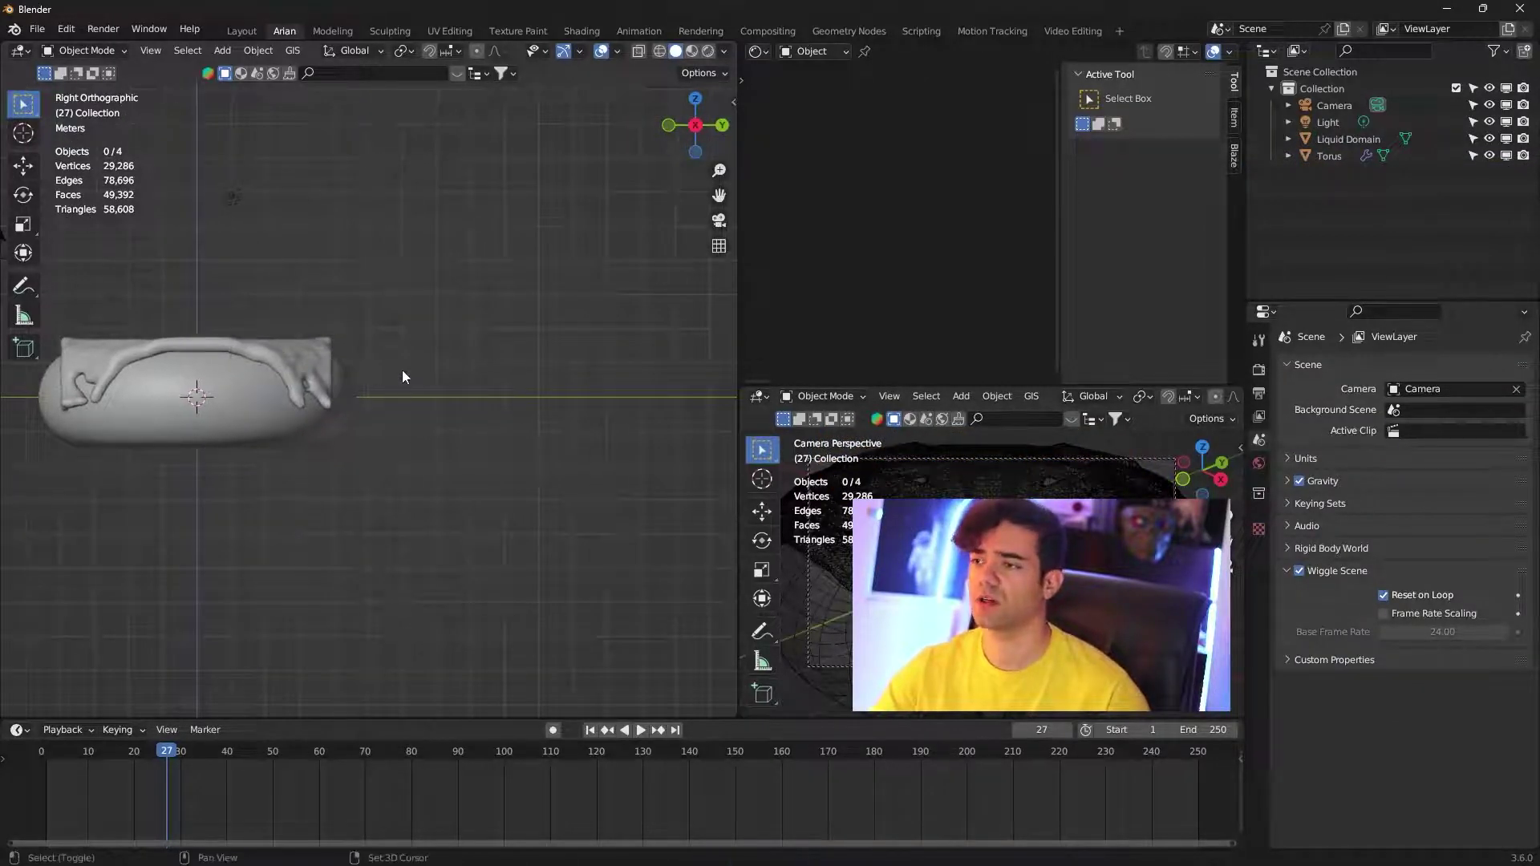
{"action": "key", "text": "shift+a"}
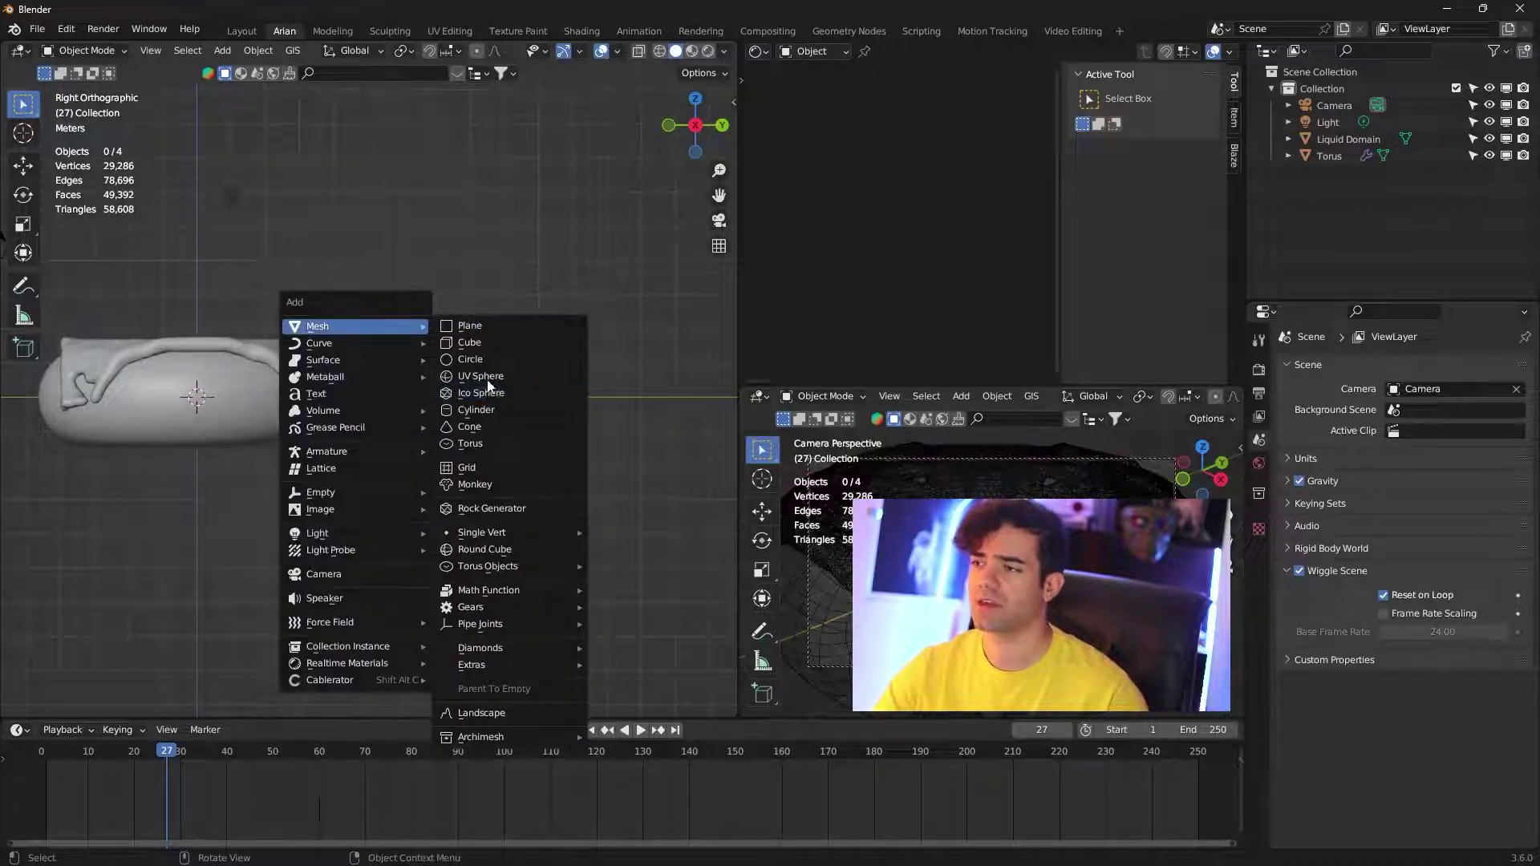
- Add a cube to the right of the donut, scaled to about 1.973
{"action": "left_click", "coordinate": [483, 349]}
{"action": "key", "text": "g"}
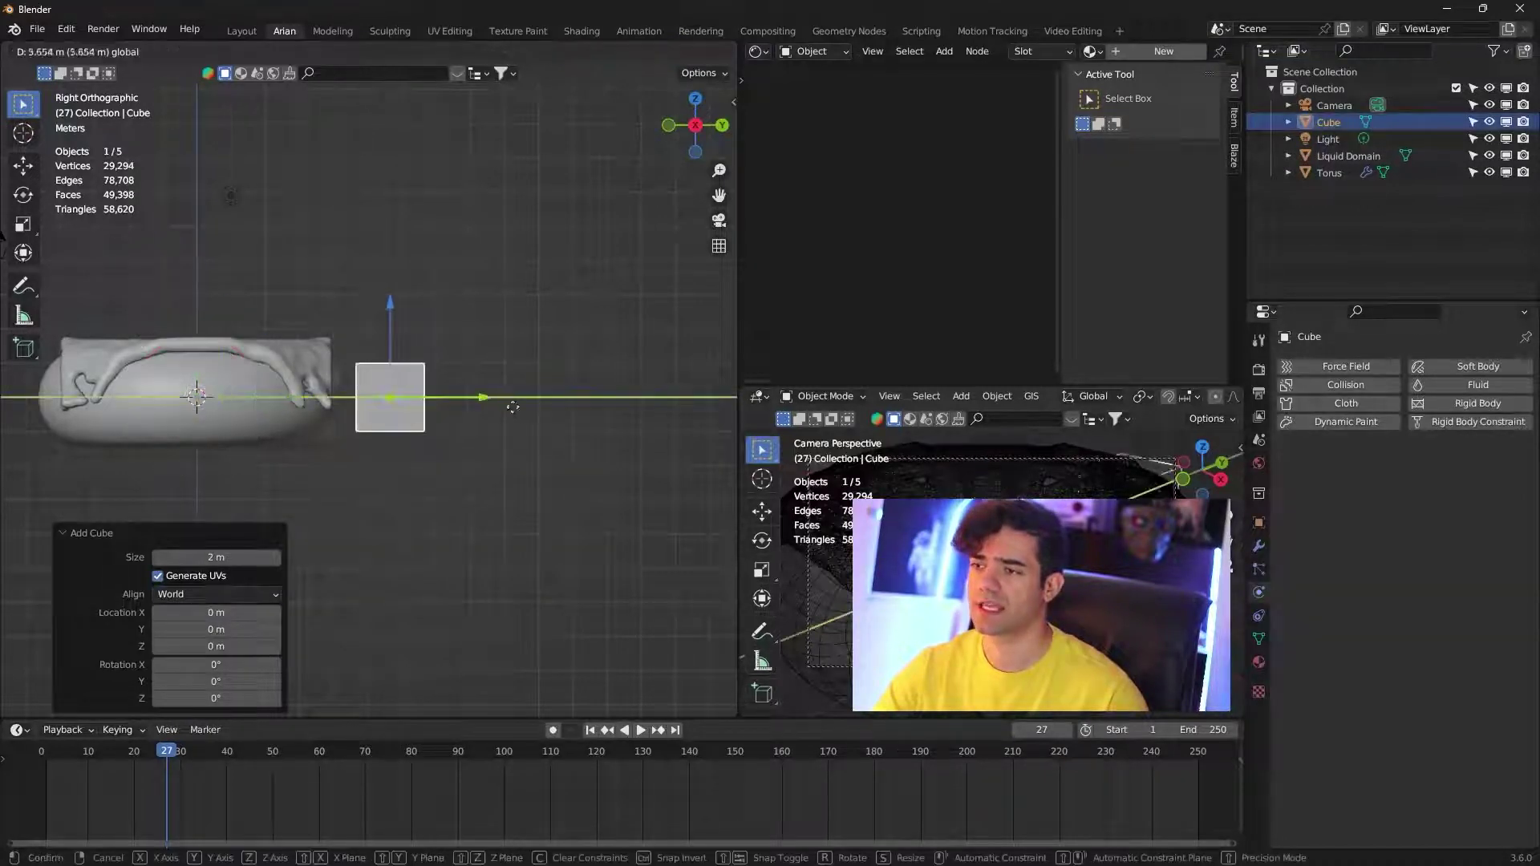
{"action": "left_click", "coordinate": [585, 401]}
{"action": "key", "text": "s"}
{"action": "left_click", "coordinate": [634, 381]}
{"action": "middle_click_drag", "start_coordinate": [634, 381], "coordinate": [531, 350]}
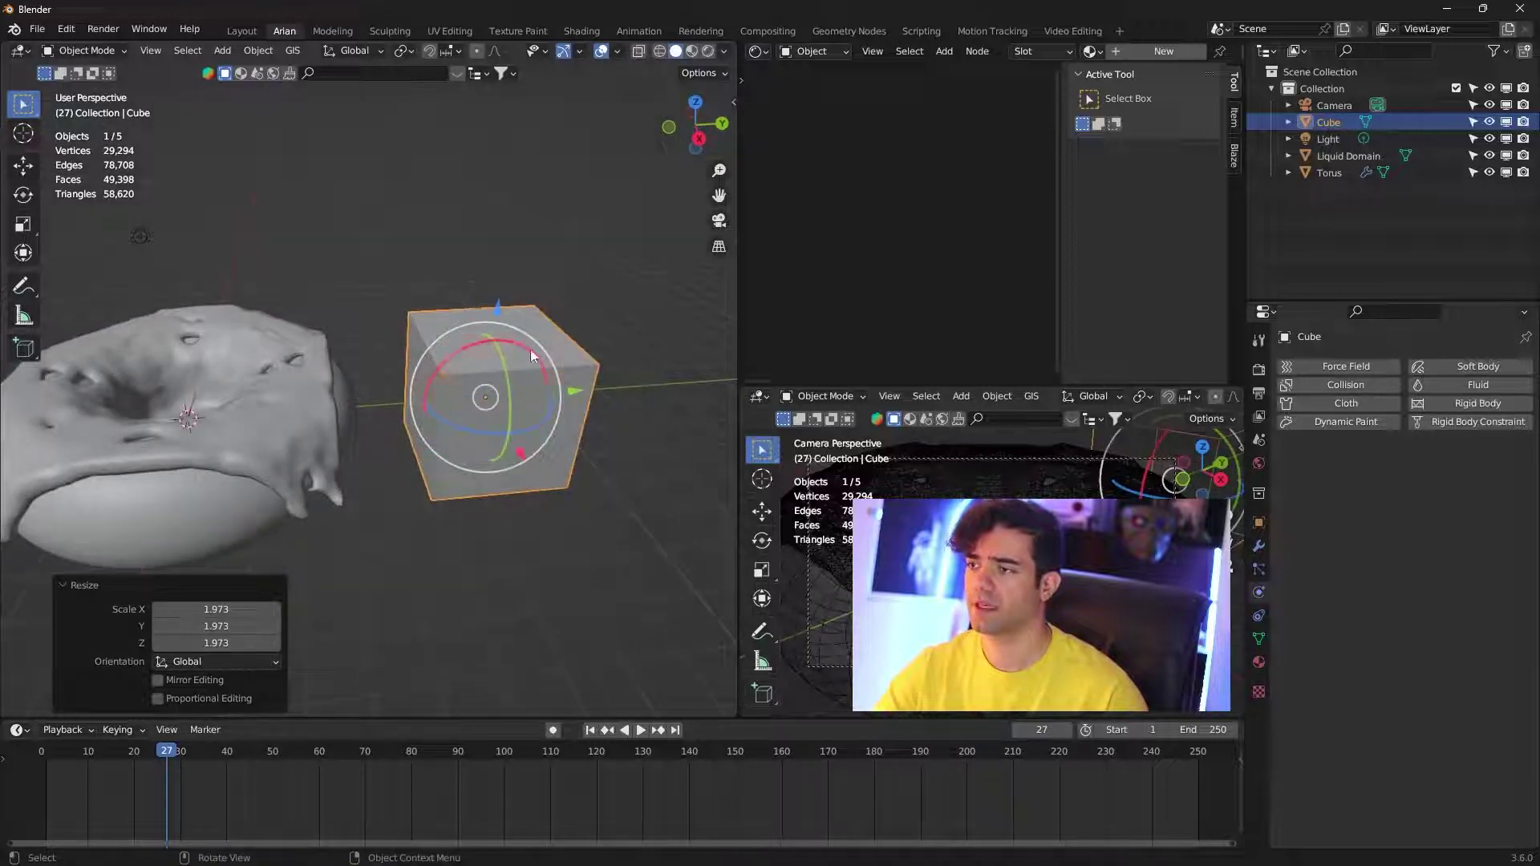
- In face mode, extrude the cube's top face upward and shift it sideways
{"action": "key", "text": "Tab"}
{"action": "left_click", "coordinate": [175, 50]}
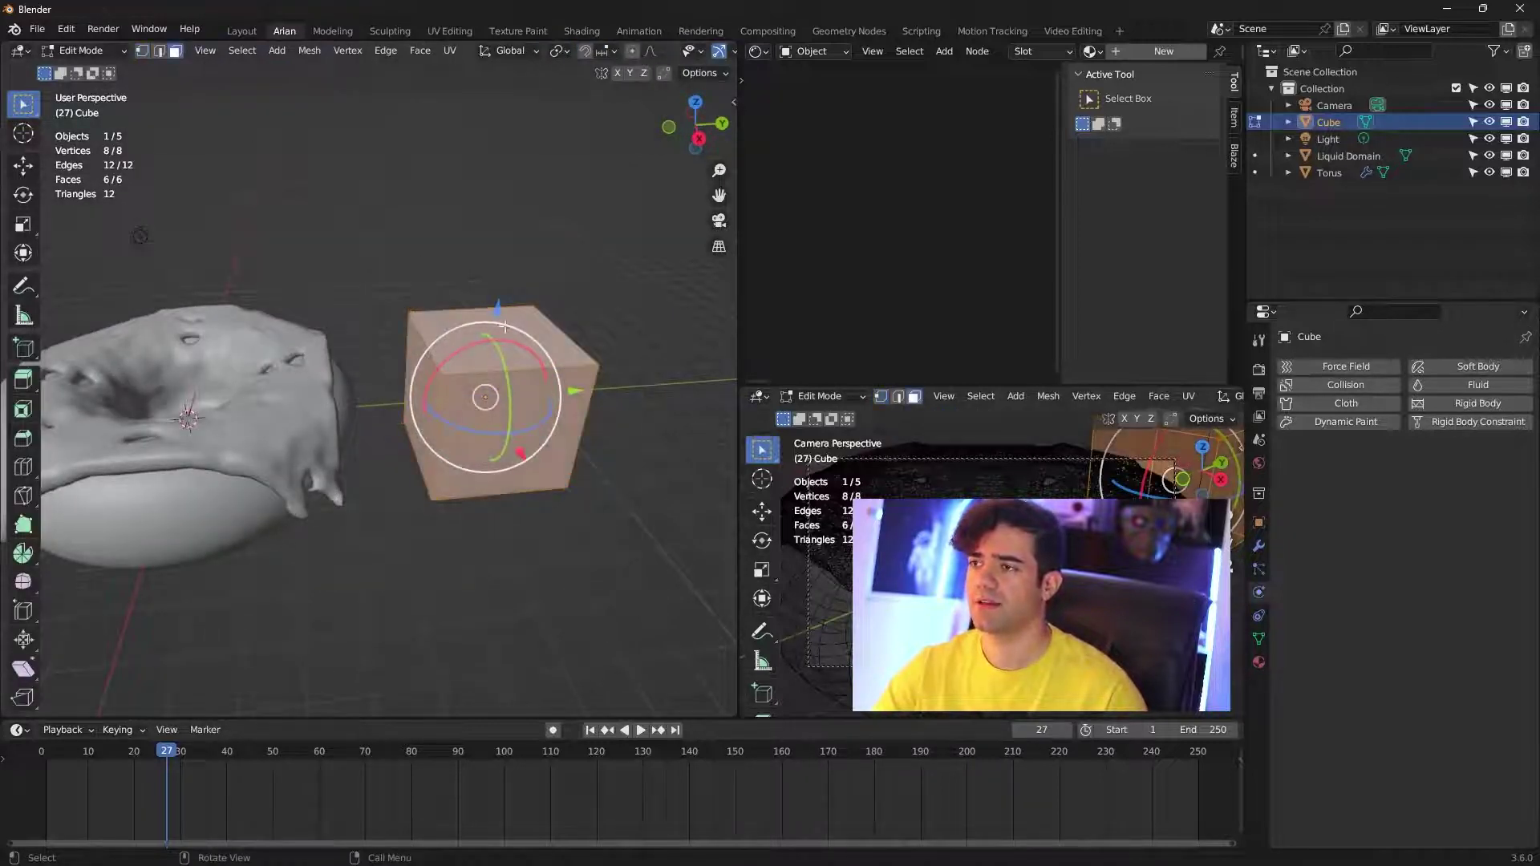
{"action": "left_click", "coordinate": [537, 328]}
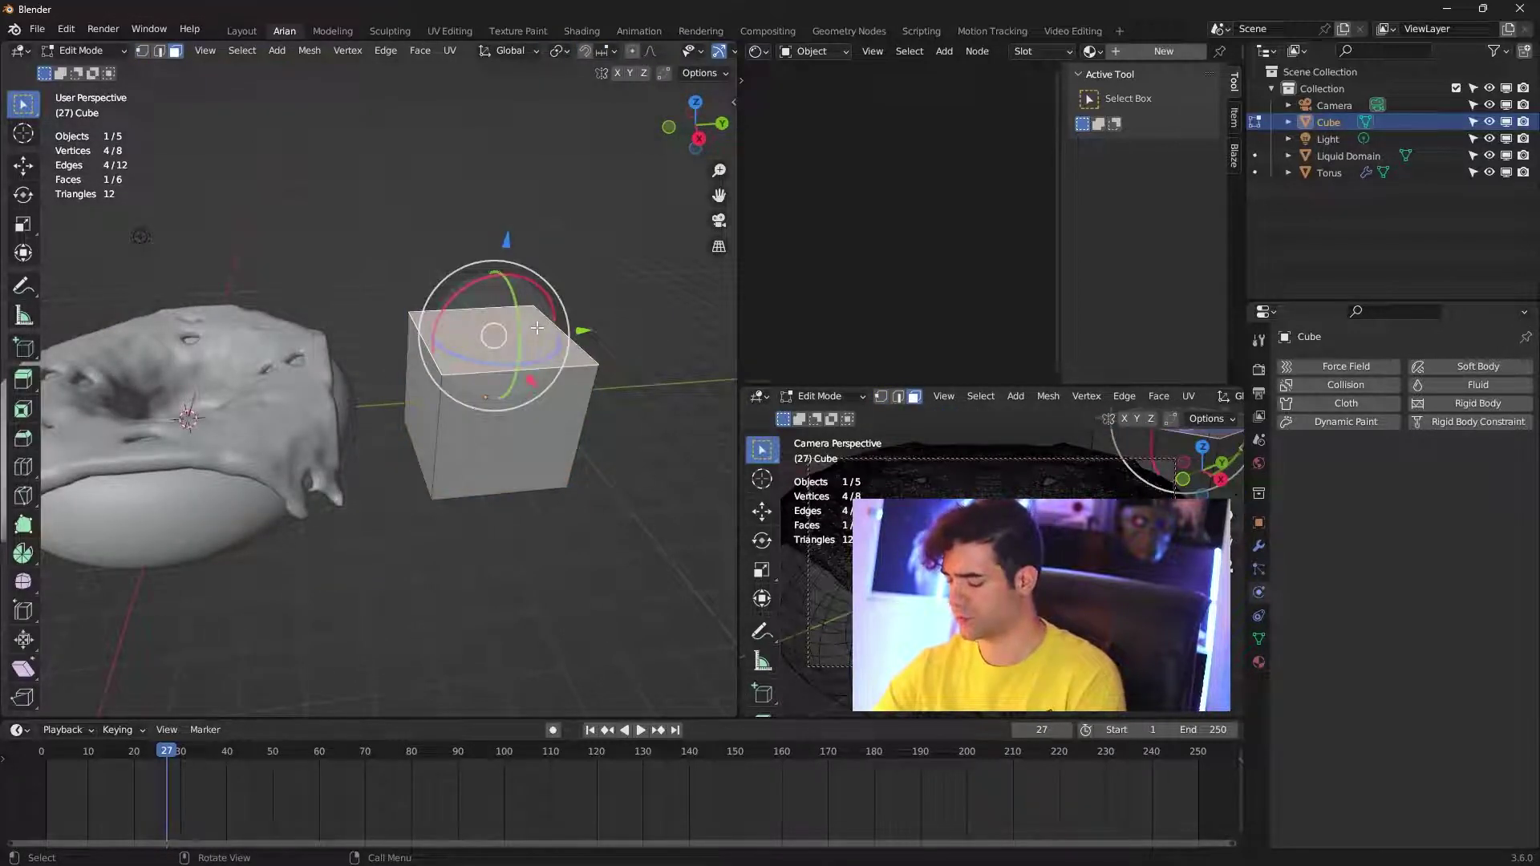
{"action": "key", "text": "KP_3"}
{"action": "key", "text": "e"}
{"action": "left_click", "coordinate": [530, 238]}
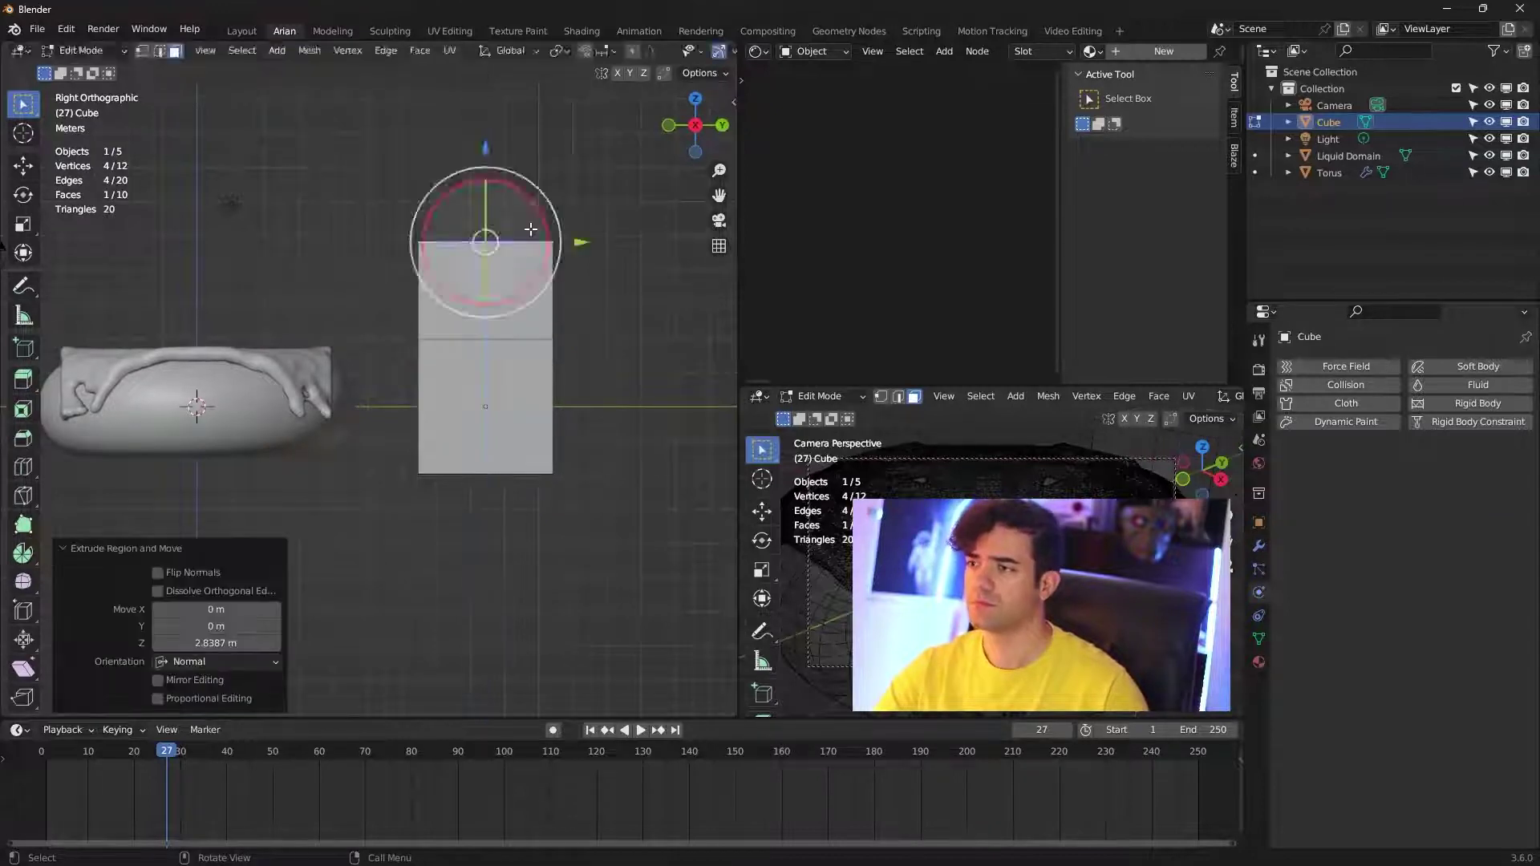
{"action": "key", "text": "g"}
{"action": "left_click", "coordinate": [505, 214]}
- Extrude the cube's bottom face downward from the side view
{"action": "mouse_move", "coordinate": [506, 213]}
{"action": "middle_mouse_down"}
{"action": "mouse_move", "coordinate": [575, 427]}
{"action": "mouse_move", "coordinate": [558, 479]}
{"action": "middle_mouse_up"}
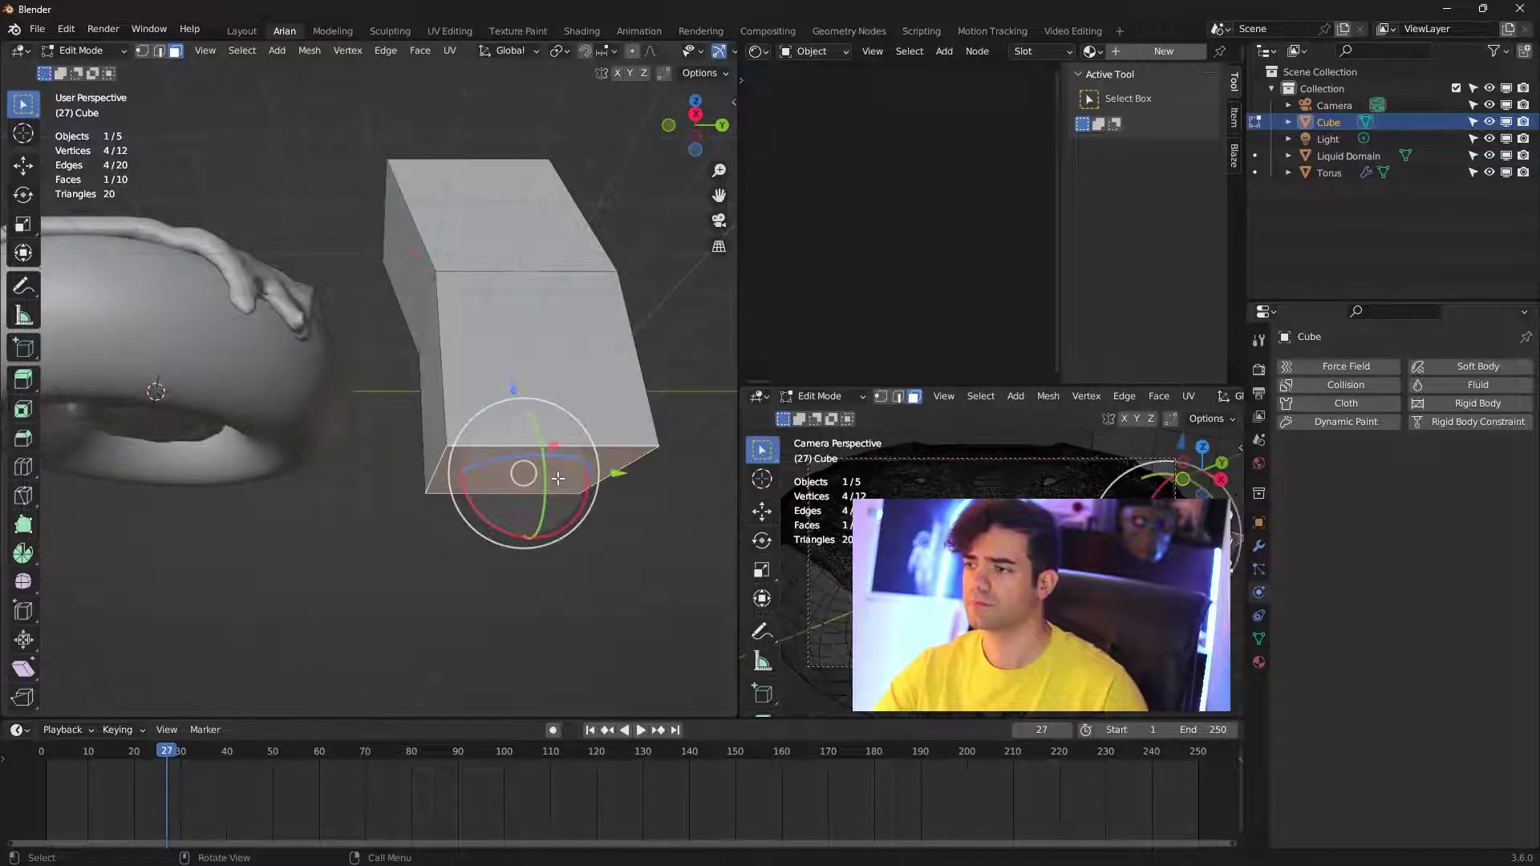
{"action": "key", "text": "KP_3"}
{"action": "key", "text": "e"}
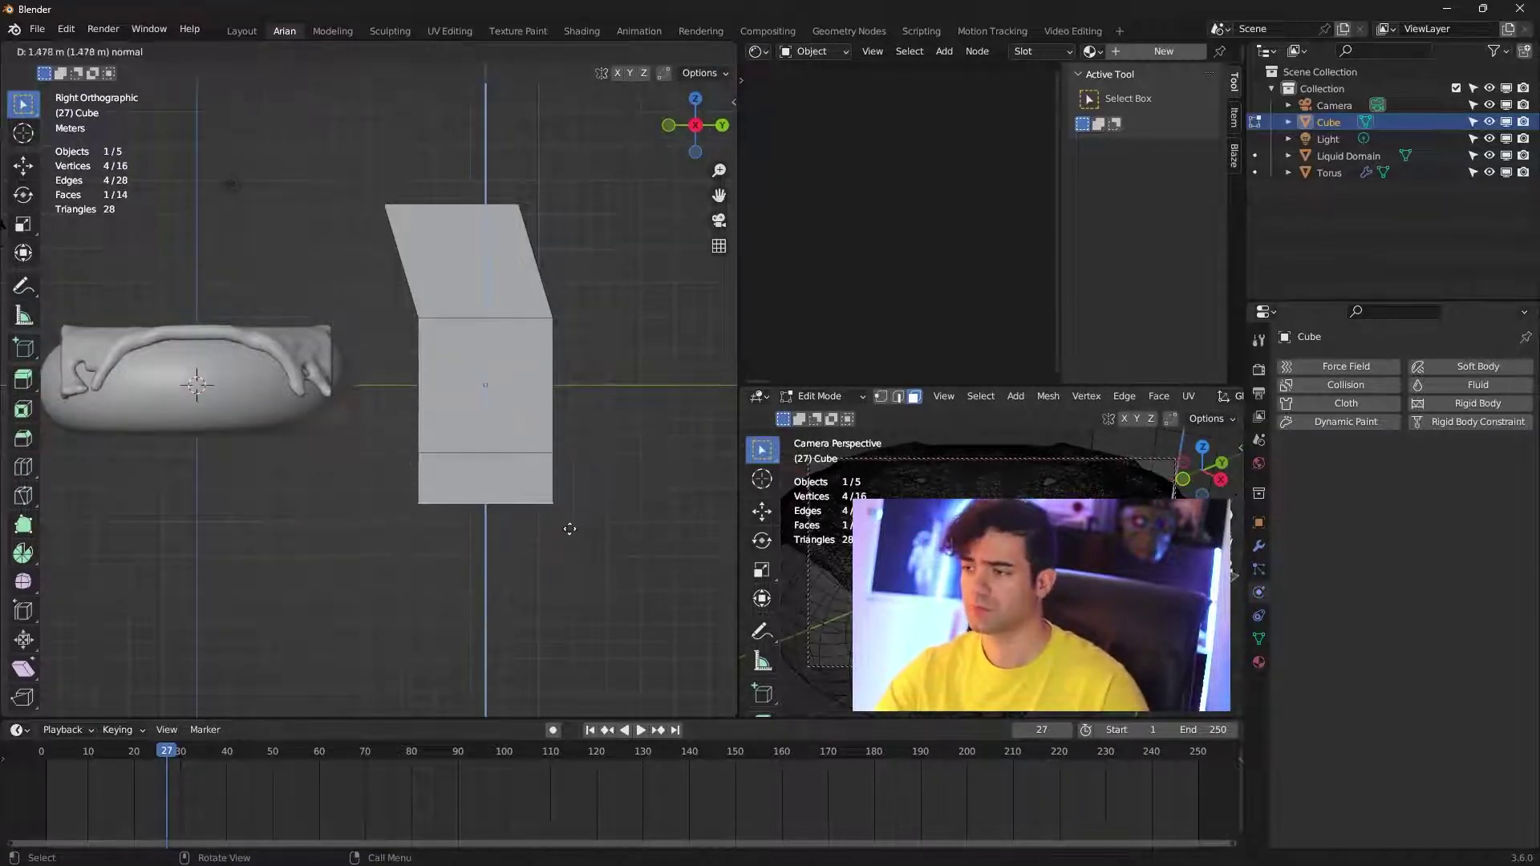
{"action": "left_click", "coordinate": [574, 578]}
- Offset the bottom face, then add a Subdivision Surface modifier with viewport and render levels 3
{"action": "key", "text": "g"}
{"action": "left_click", "coordinate": [610, 607]}
{"action": "key", "text": "Tab"}
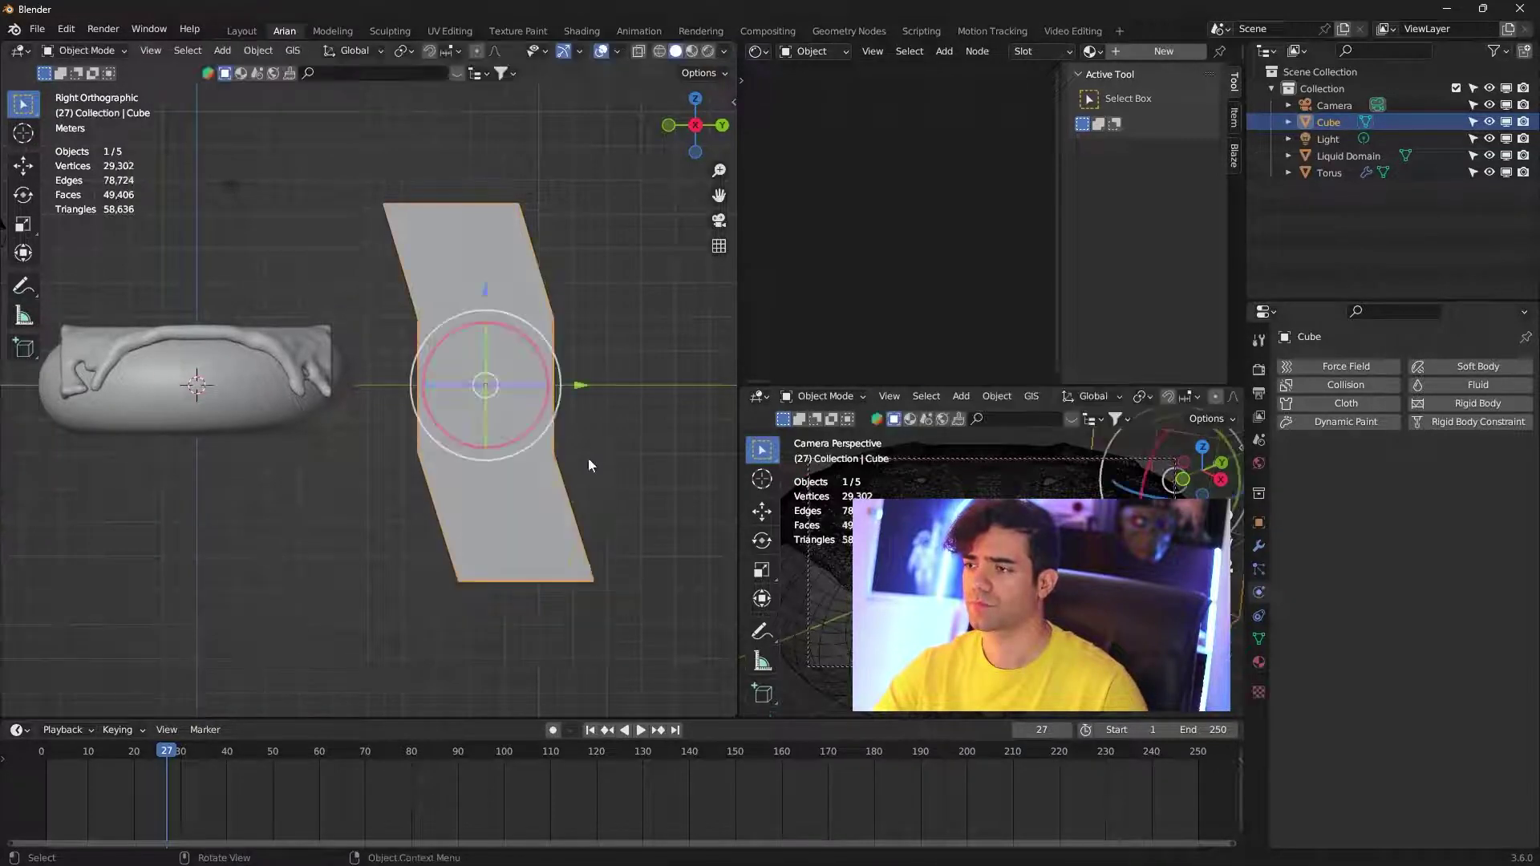
{"action": "left_click", "coordinate": [1258, 548]}
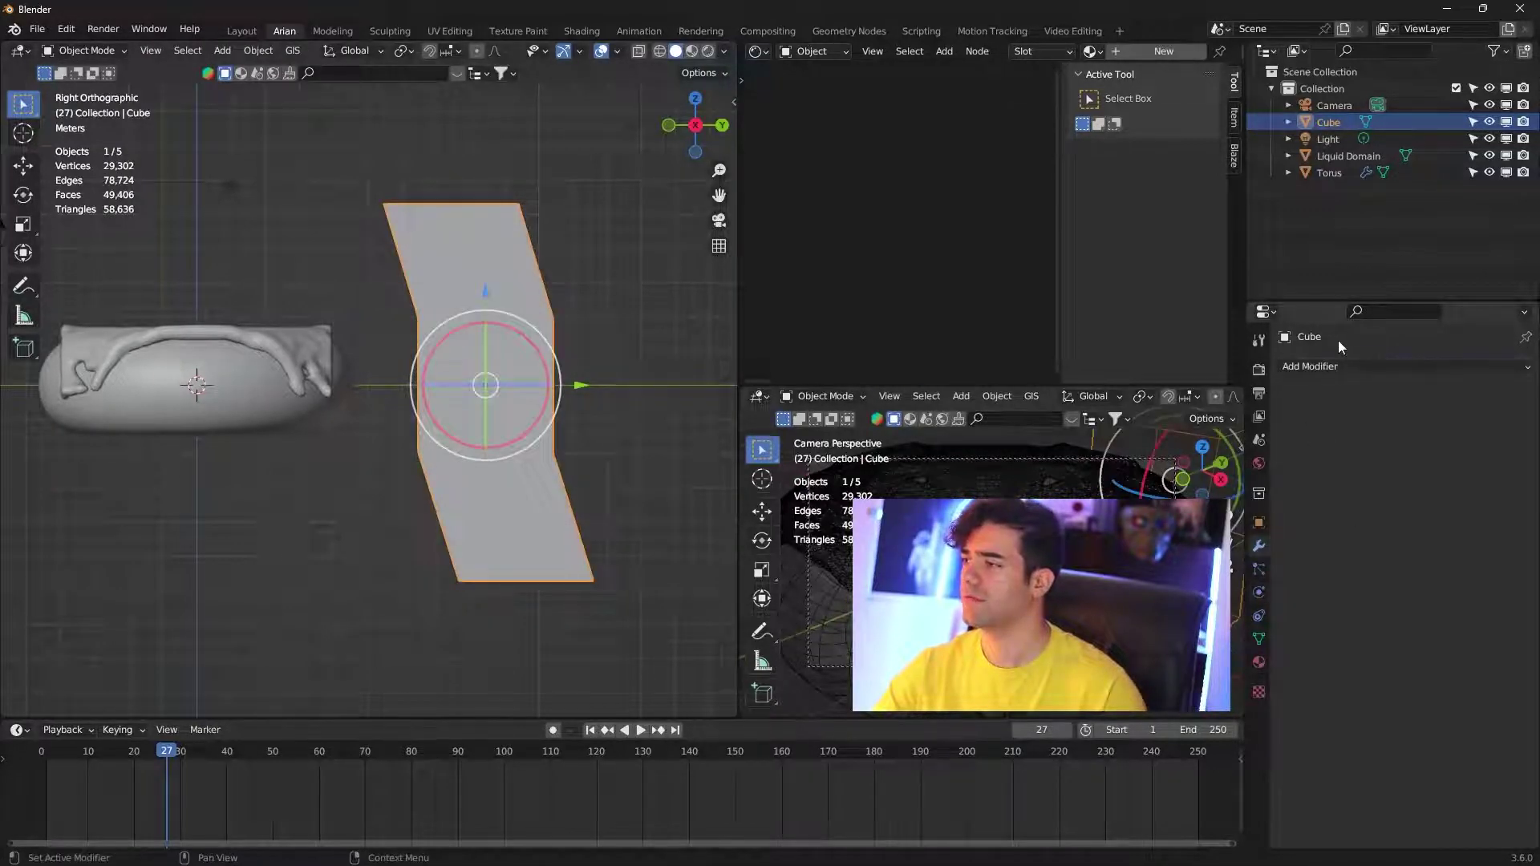
{"action": "left_click", "coordinate": [1339, 366]}
{"action": "left_click", "coordinate": [1250, 671]}
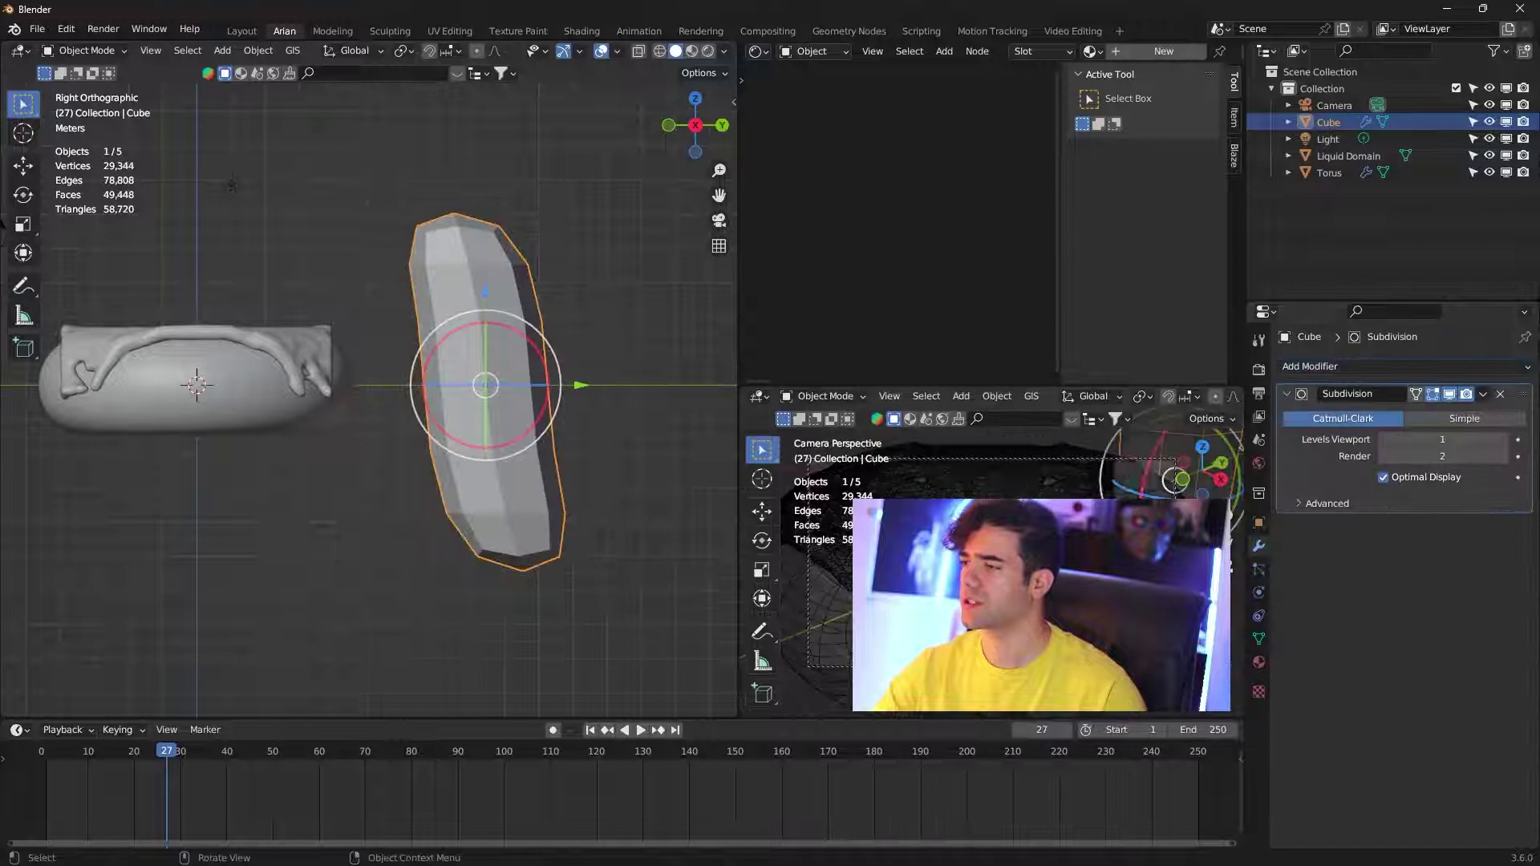
{"action": "left_click", "coordinate": [1502, 441]}
{"action": "left_click", "coordinate": [1503, 455]}
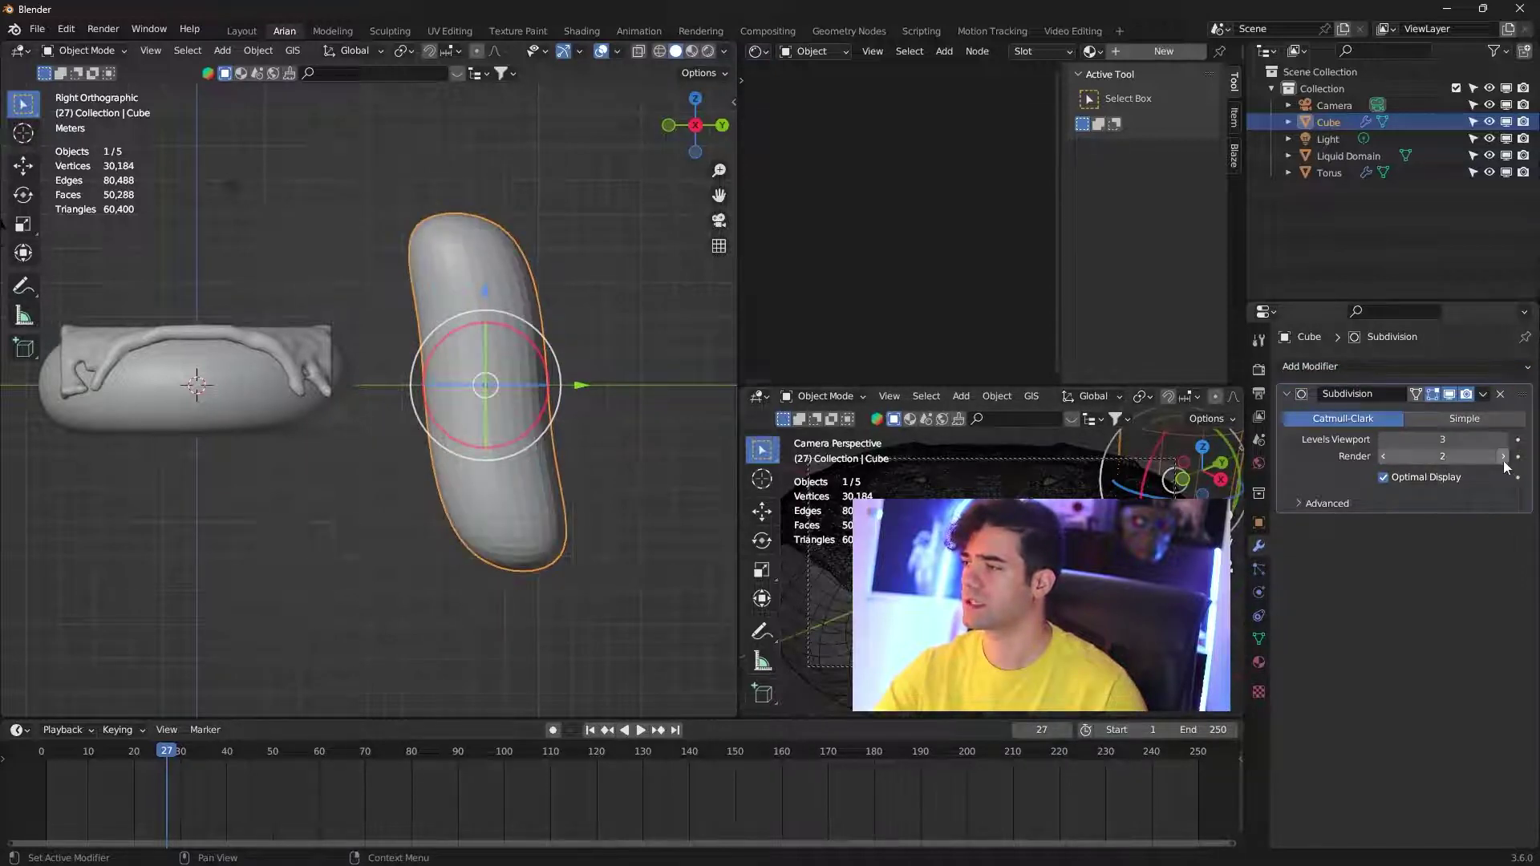
{"action": "left_click", "coordinate": [1385, 460]}
- Stretch the capsule along Z, narrow it along Y, and shrink it to sprinkle size
{"action": "right_click", "coordinate": [532, 357]}
{"action": "left_click", "coordinate": [531, 354]}
{"action": "left_click", "coordinate": [599, 368]}
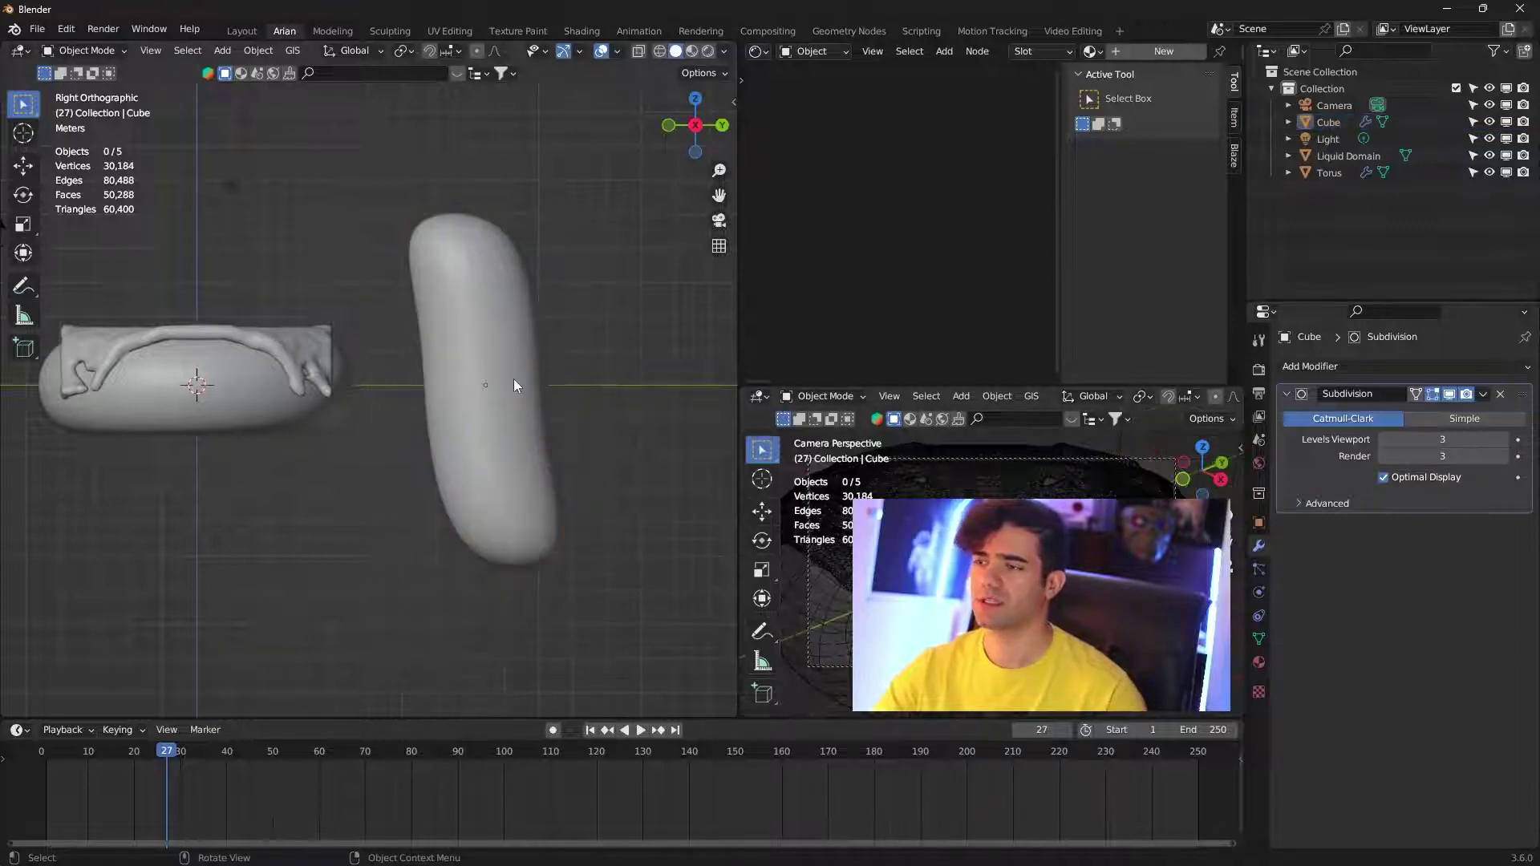
{"action": "left_click", "coordinate": [513, 385]}
{"action": "key", "text": "s"}
{"action": "key", "text": "z"}
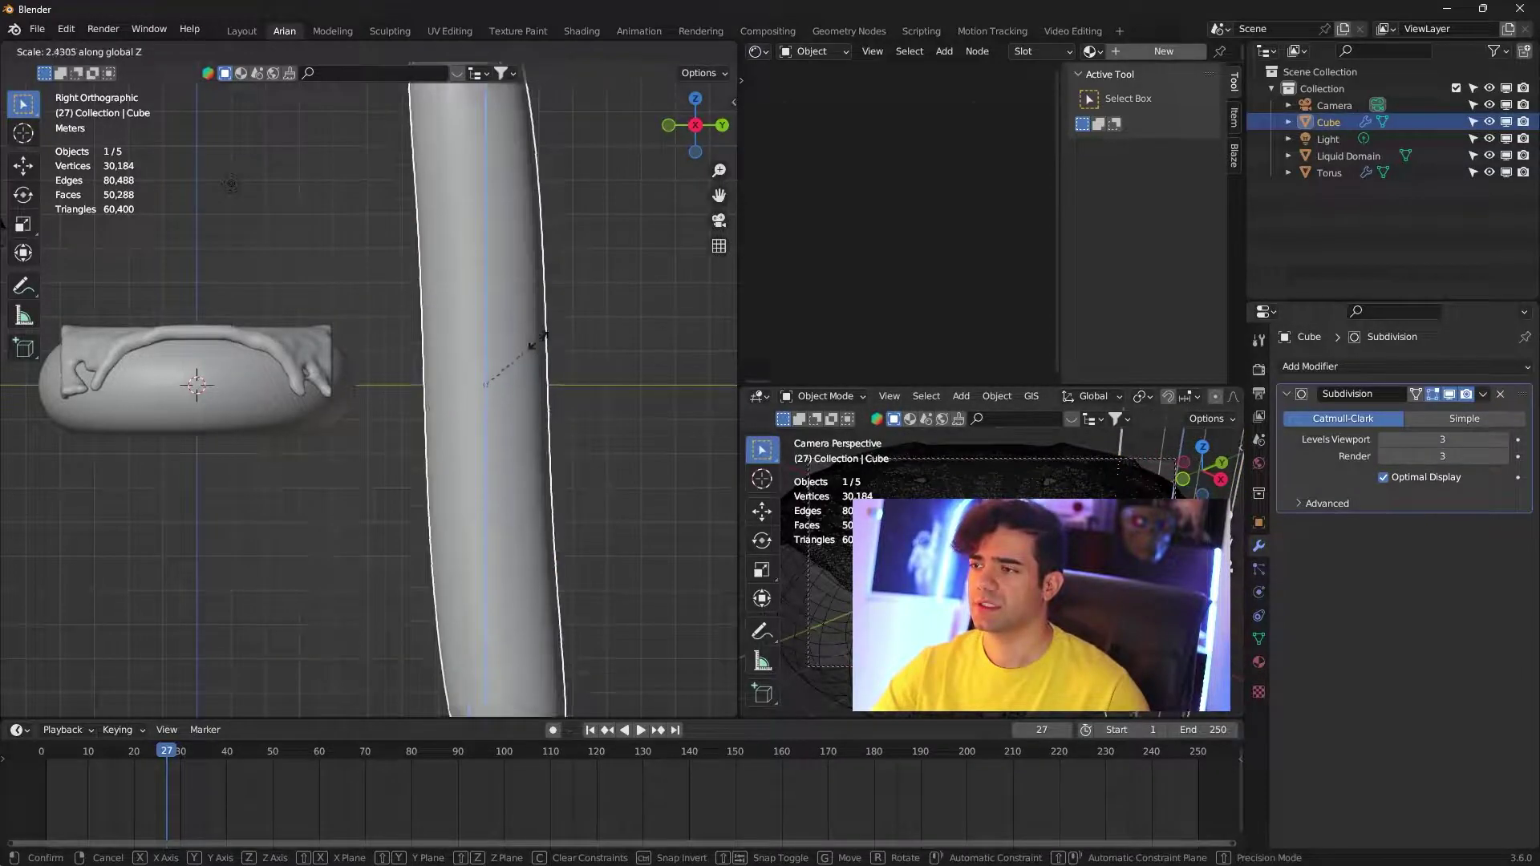
{"action": "left_click", "coordinate": [515, 390]}
{"action": "key", "text": "s"}
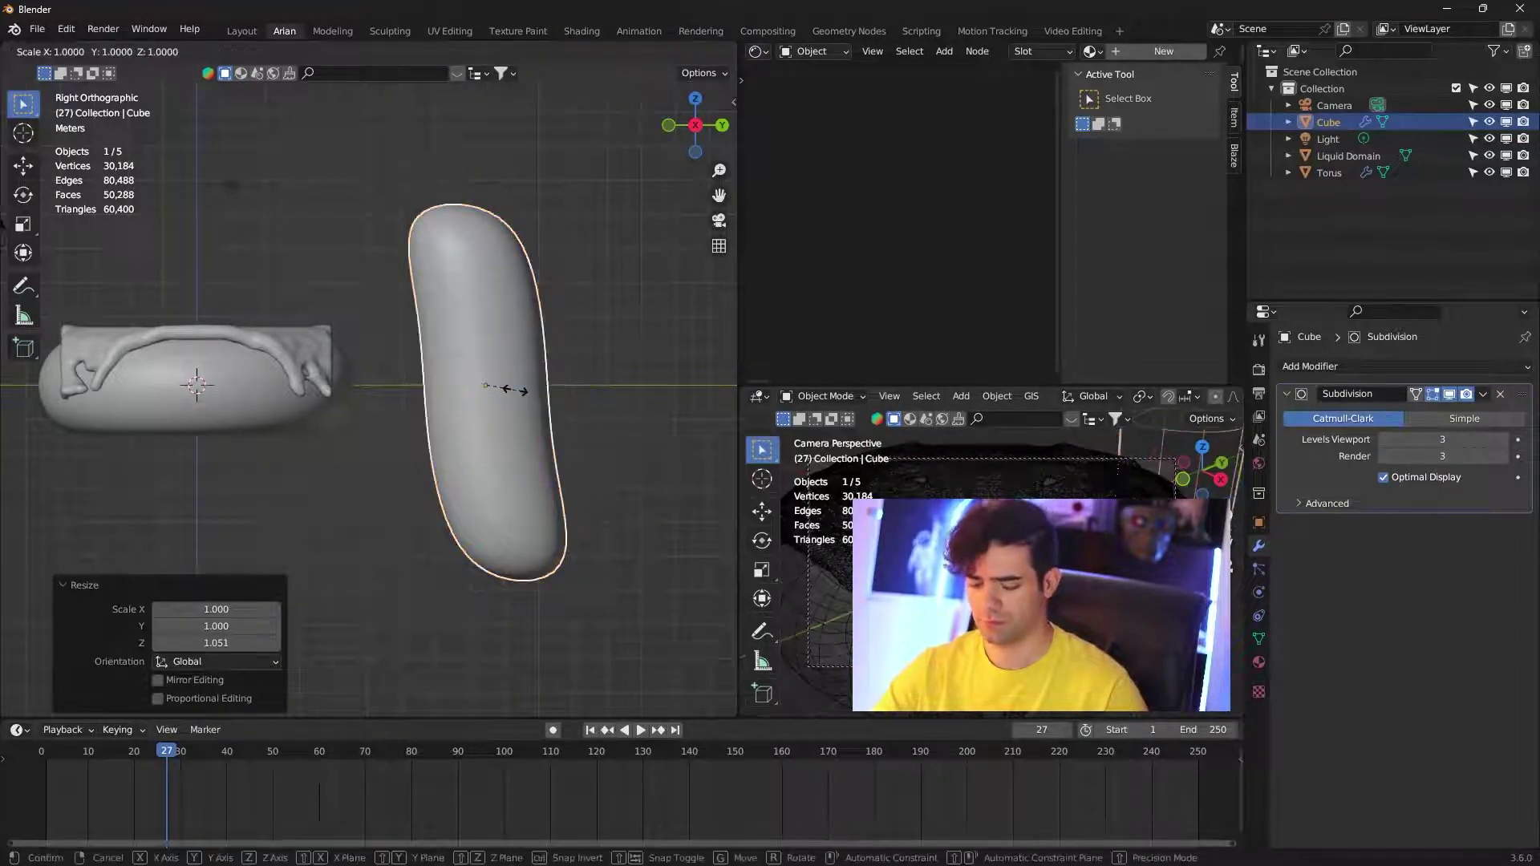
{"action": "key", "text": "y"}
{"action": "left_click", "coordinate": [507, 392]}
{"action": "key", "text": "s"}
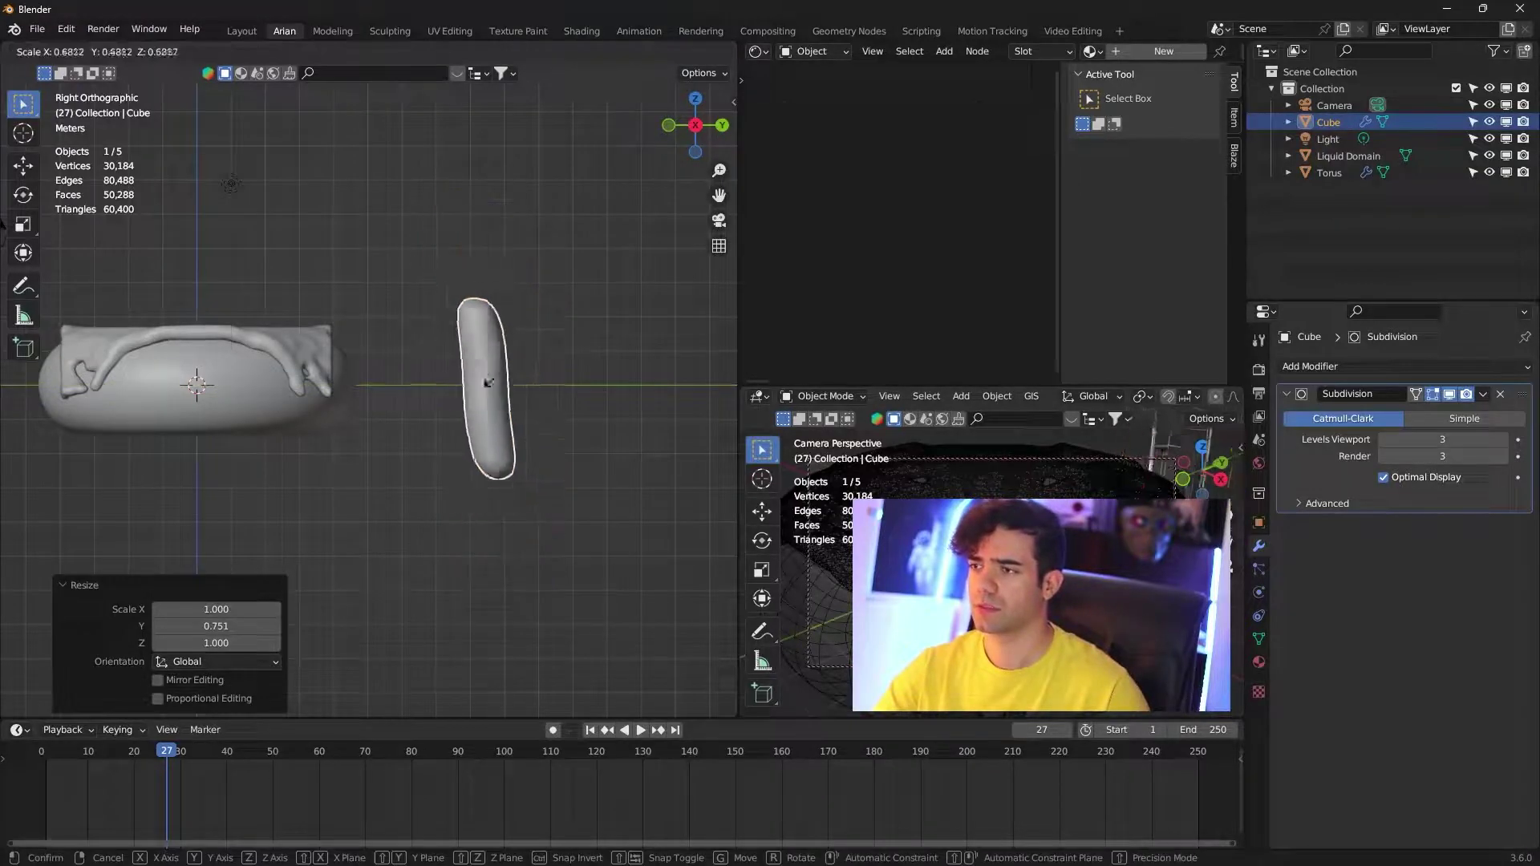
{"action": "left_click", "coordinate": [498, 379]}
{"action": "left_click", "coordinate": [348, 218]}
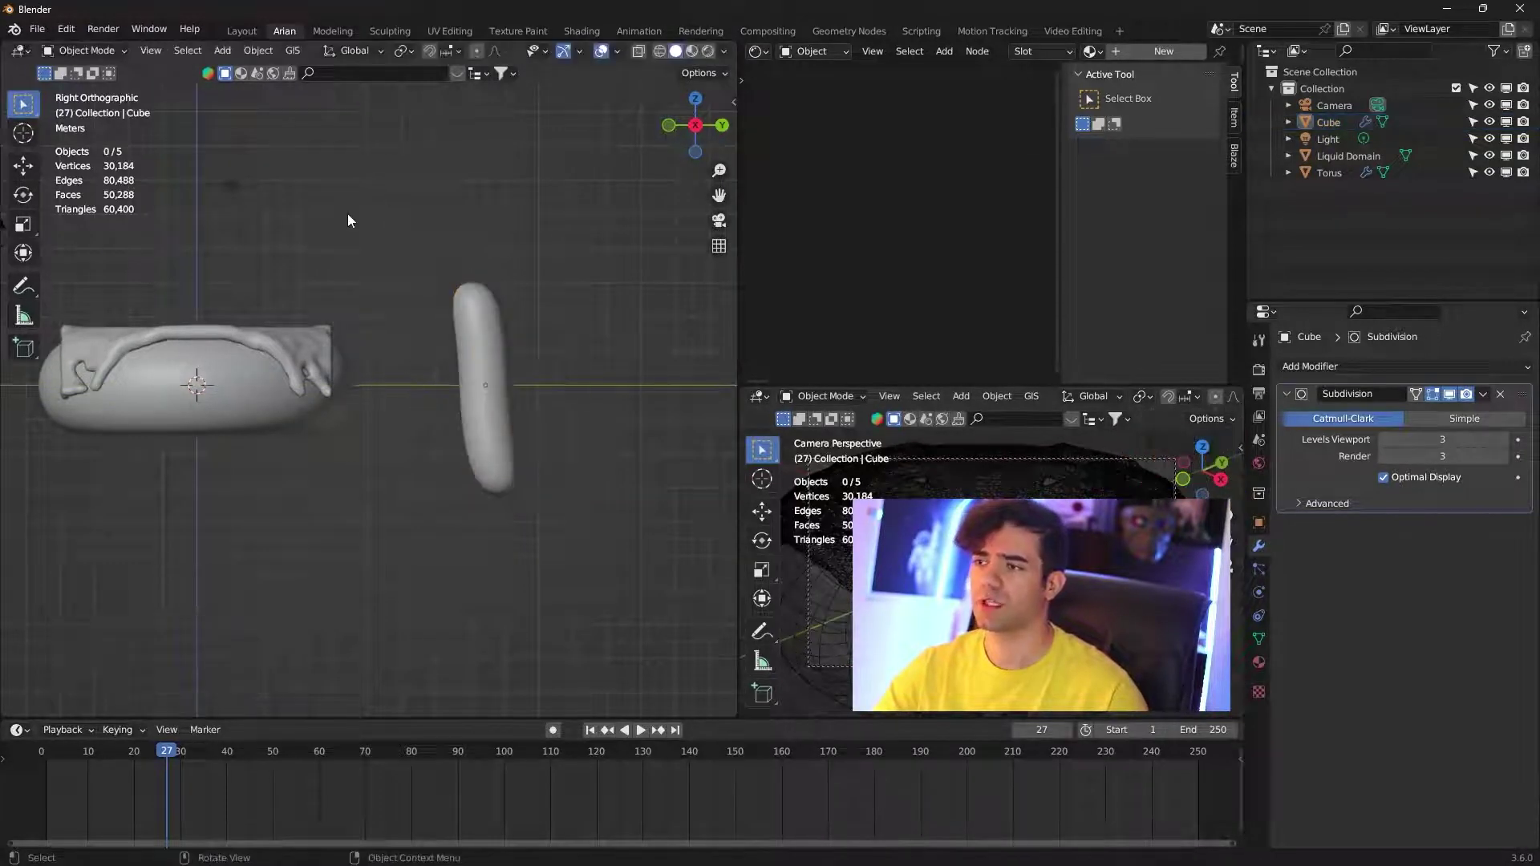
{"action": "mouse_move", "coordinate": [348, 213]}
{"action": "middle_mouse_down"}
{"action": "mouse_move", "coordinate": [340, 270]}
{"action": "mouse_move", "coordinate": [434, 265]}
{"action": "mouse_move", "coordinate": [446, 351]}
{"action": "middle_mouse_up"}
- Add a Hair particle system to the icing with advanced options enabled
{"action": "left_click", "coordinate": [417, 301]}
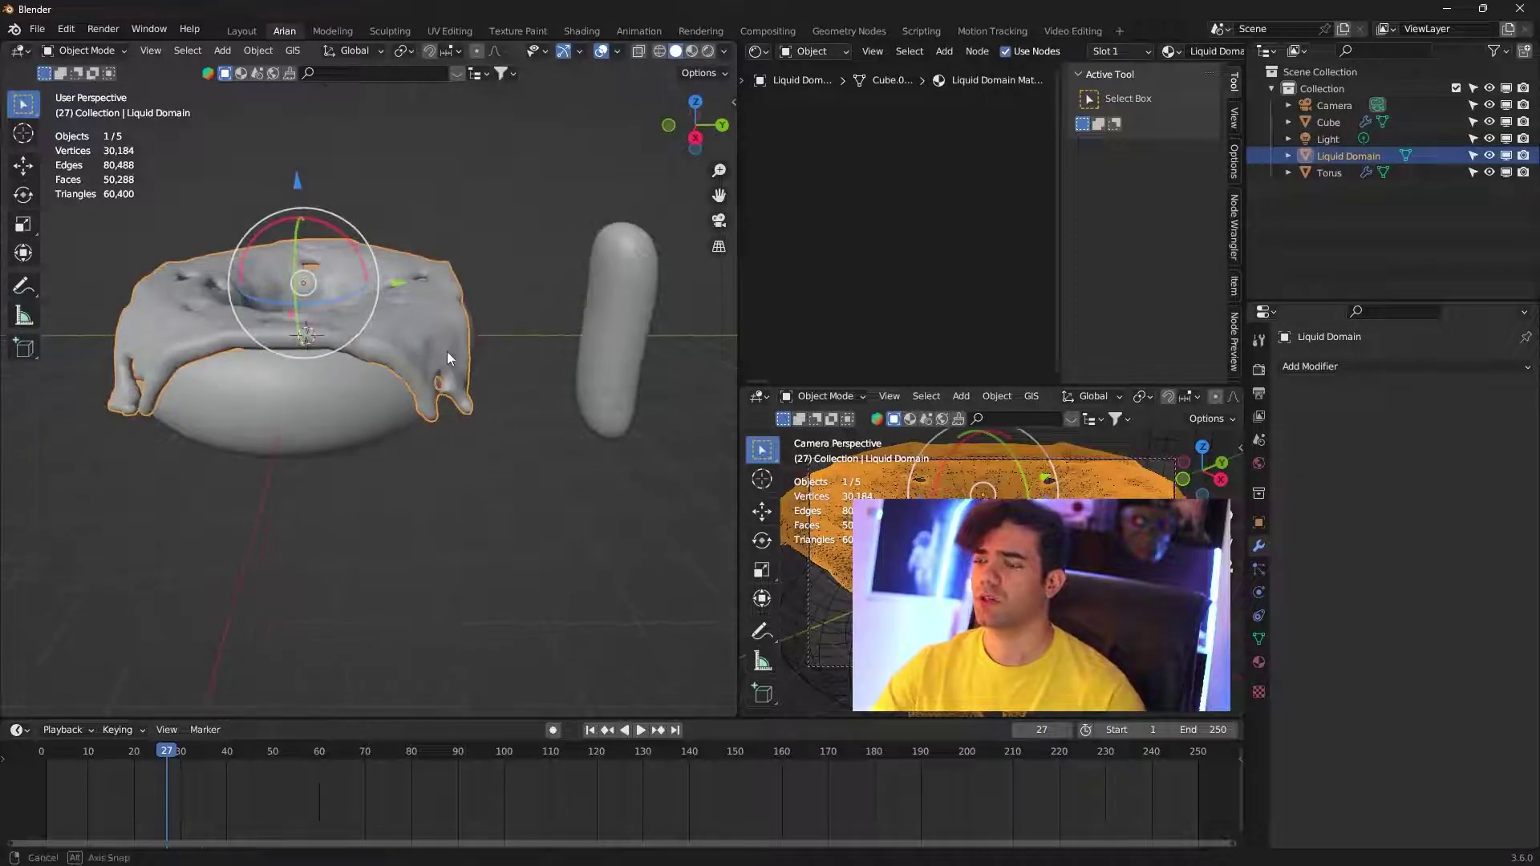
{"action": "left_click", "coordinate": [1261, 571]}
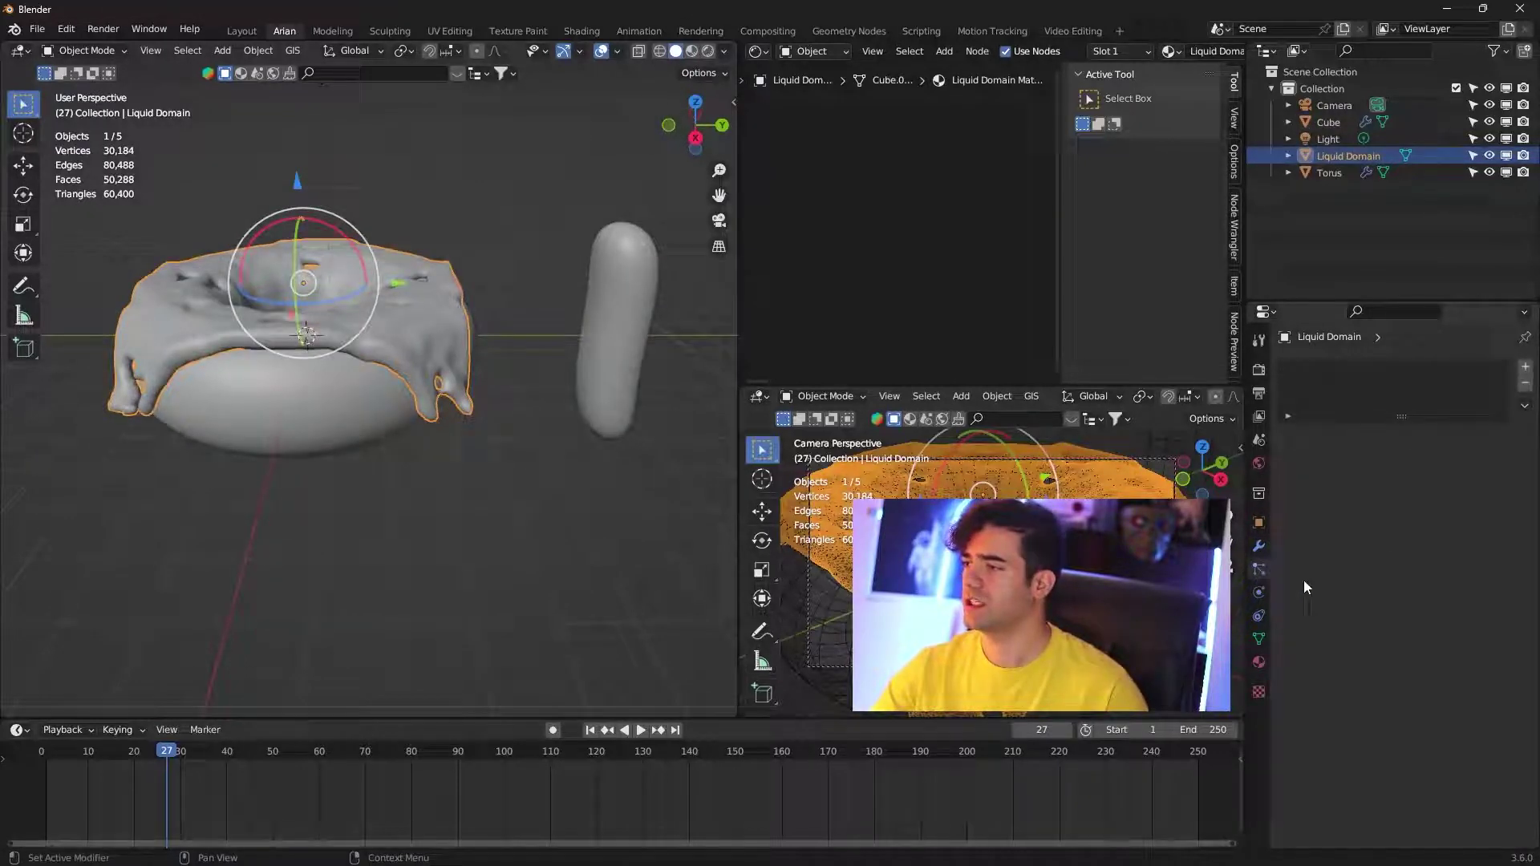
{"action": "left_click", "coordinate": [1525, 369]}
{"action": "left_click", "coordinate": [1467, 458]}
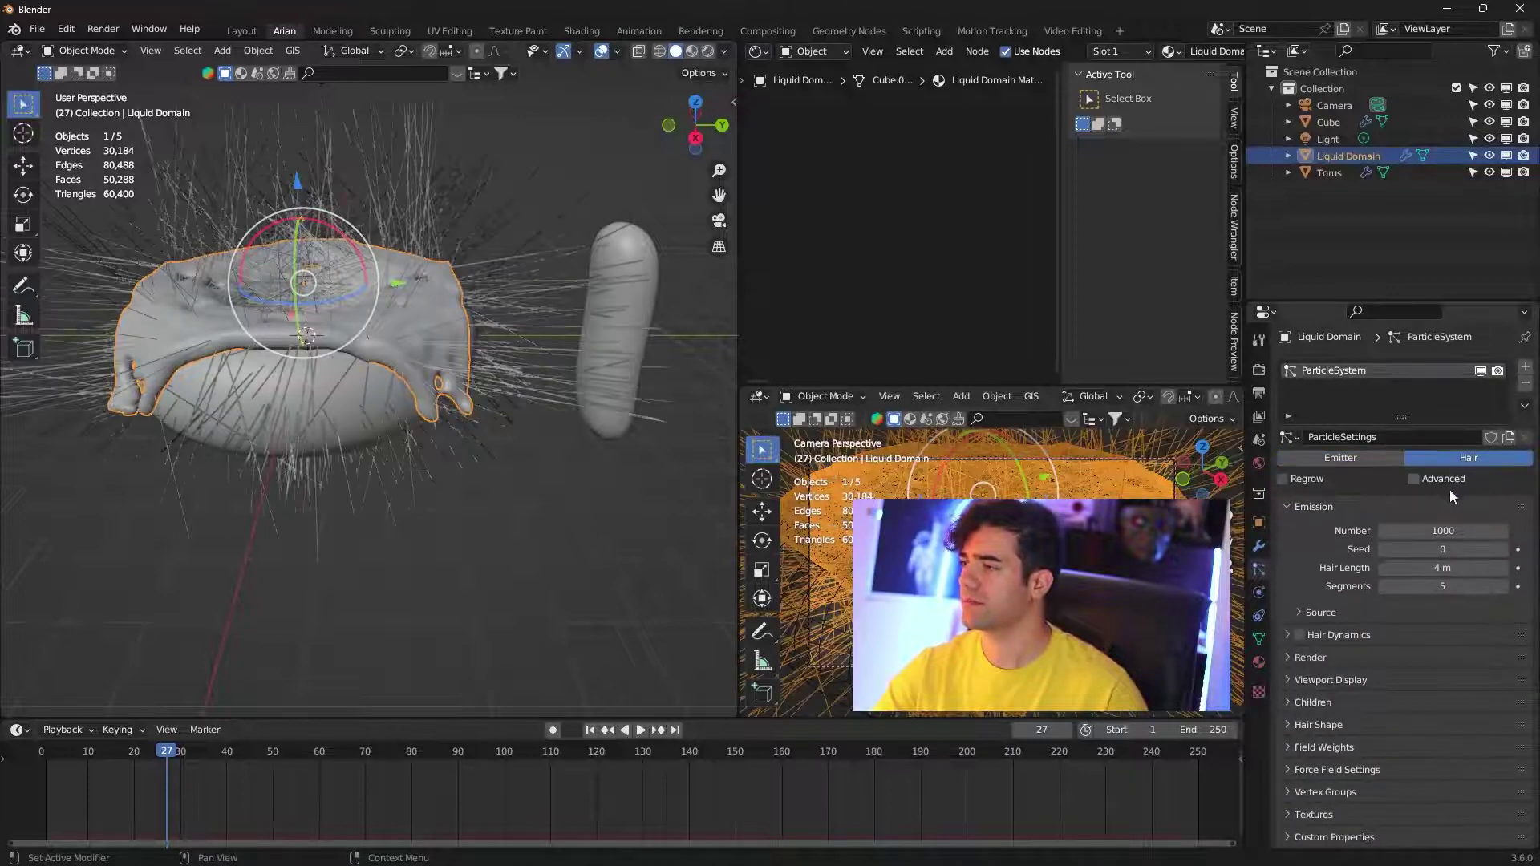
{"action": "left_click", "coordinate": [1414, 479]}
- Render the particles as objects using the Cube capsule as the instance
{"action": "scroll", "coordinate": [1296, 605], "scroll_direction": "down", "scroll_amount": 2}
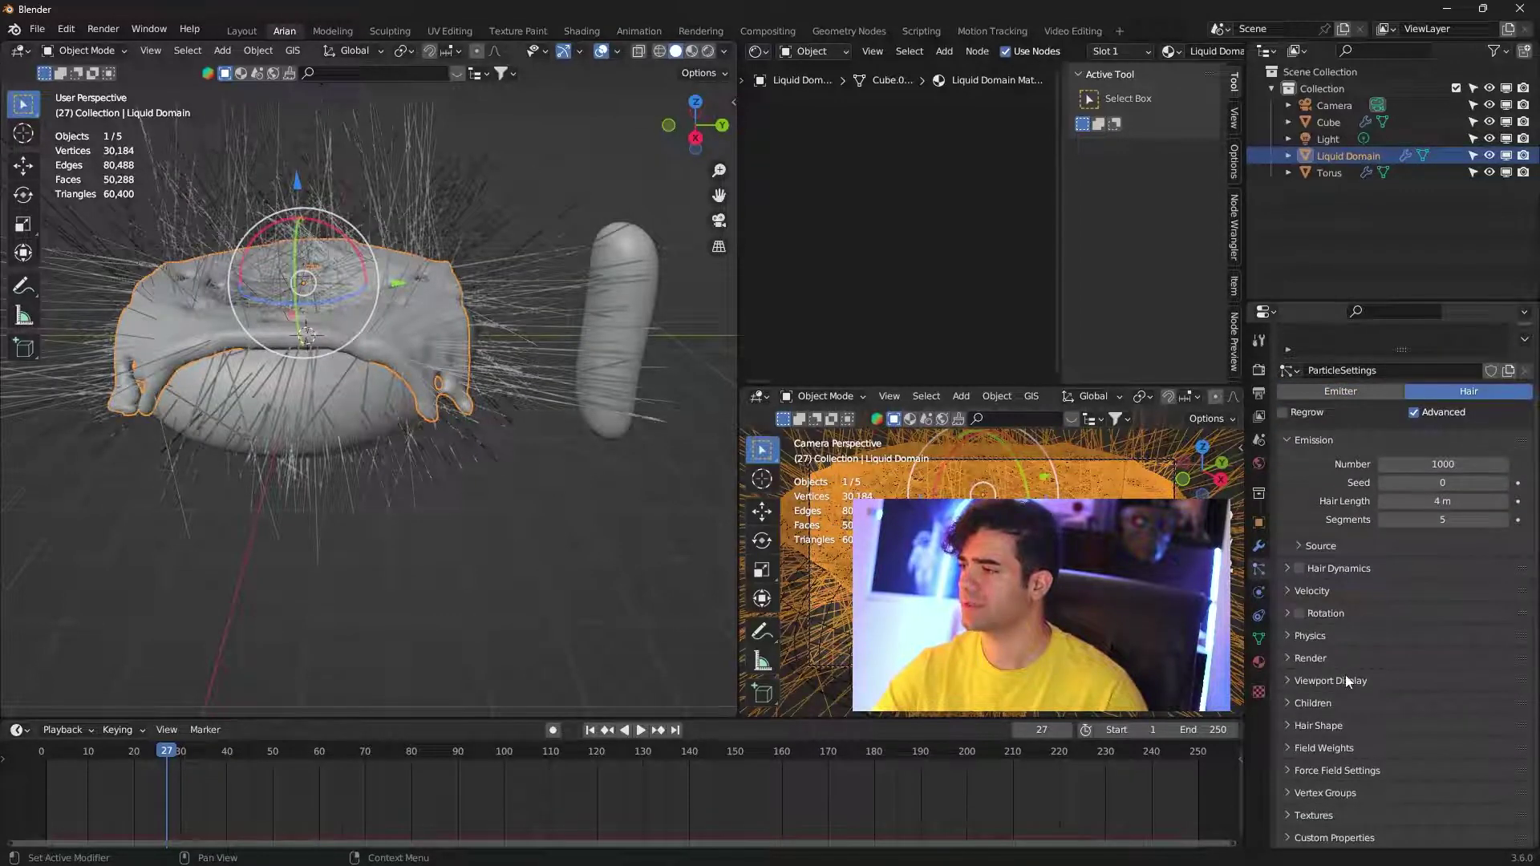
{"action": "left_click", "coordinate": [1316, 660]}
{"action": "scroll", "coordinate": [1404, 666], "scroll_direction": "down", "scroll_amount": 2}
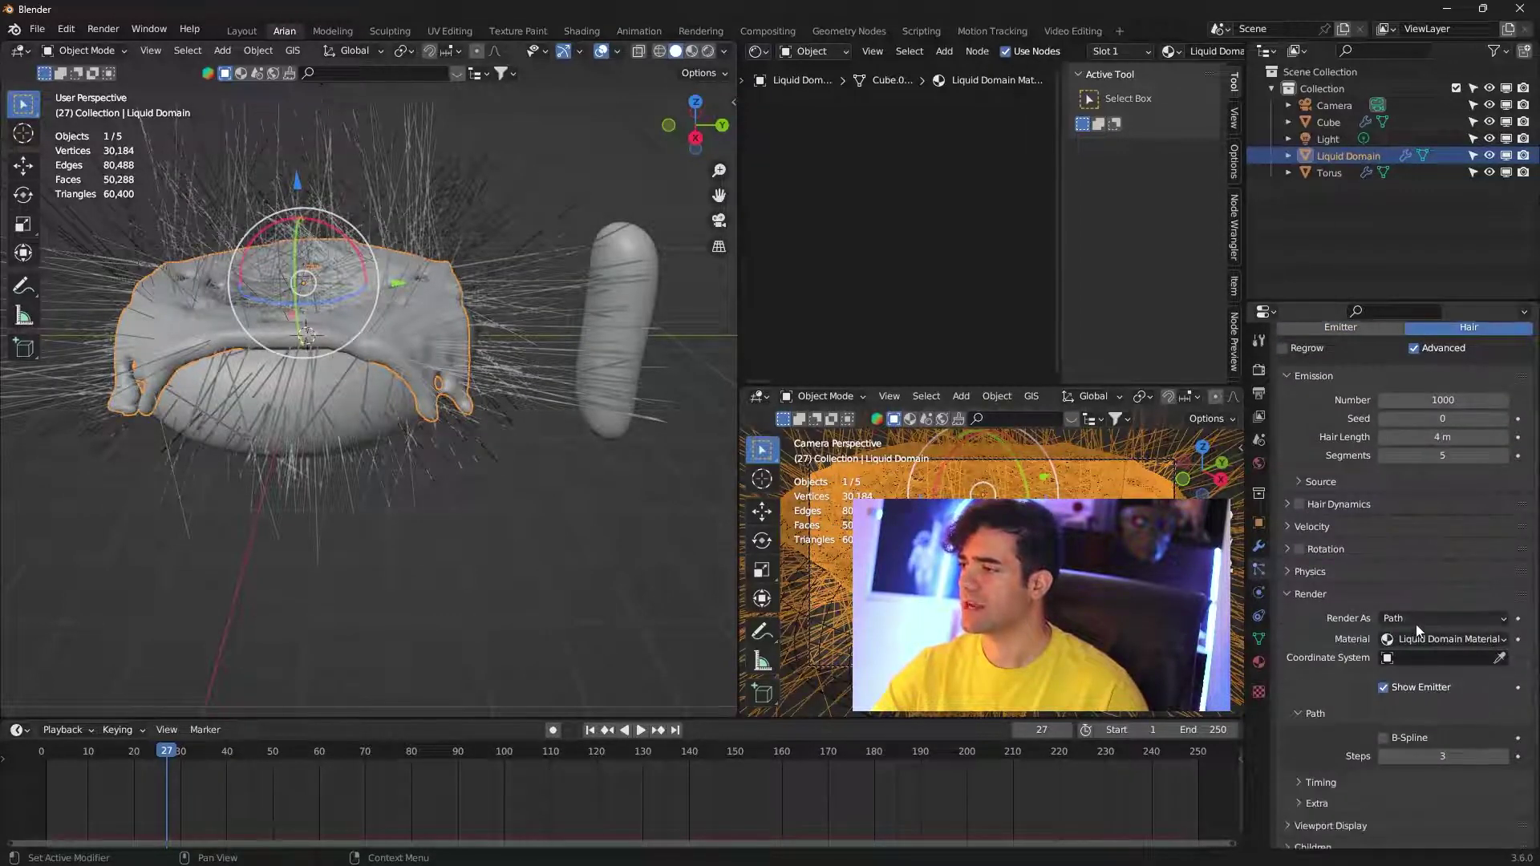
{"action": "left_click", "coordinate": [1417, 625]}
{"action": "left_click", "coordinate": [1436, 672]}
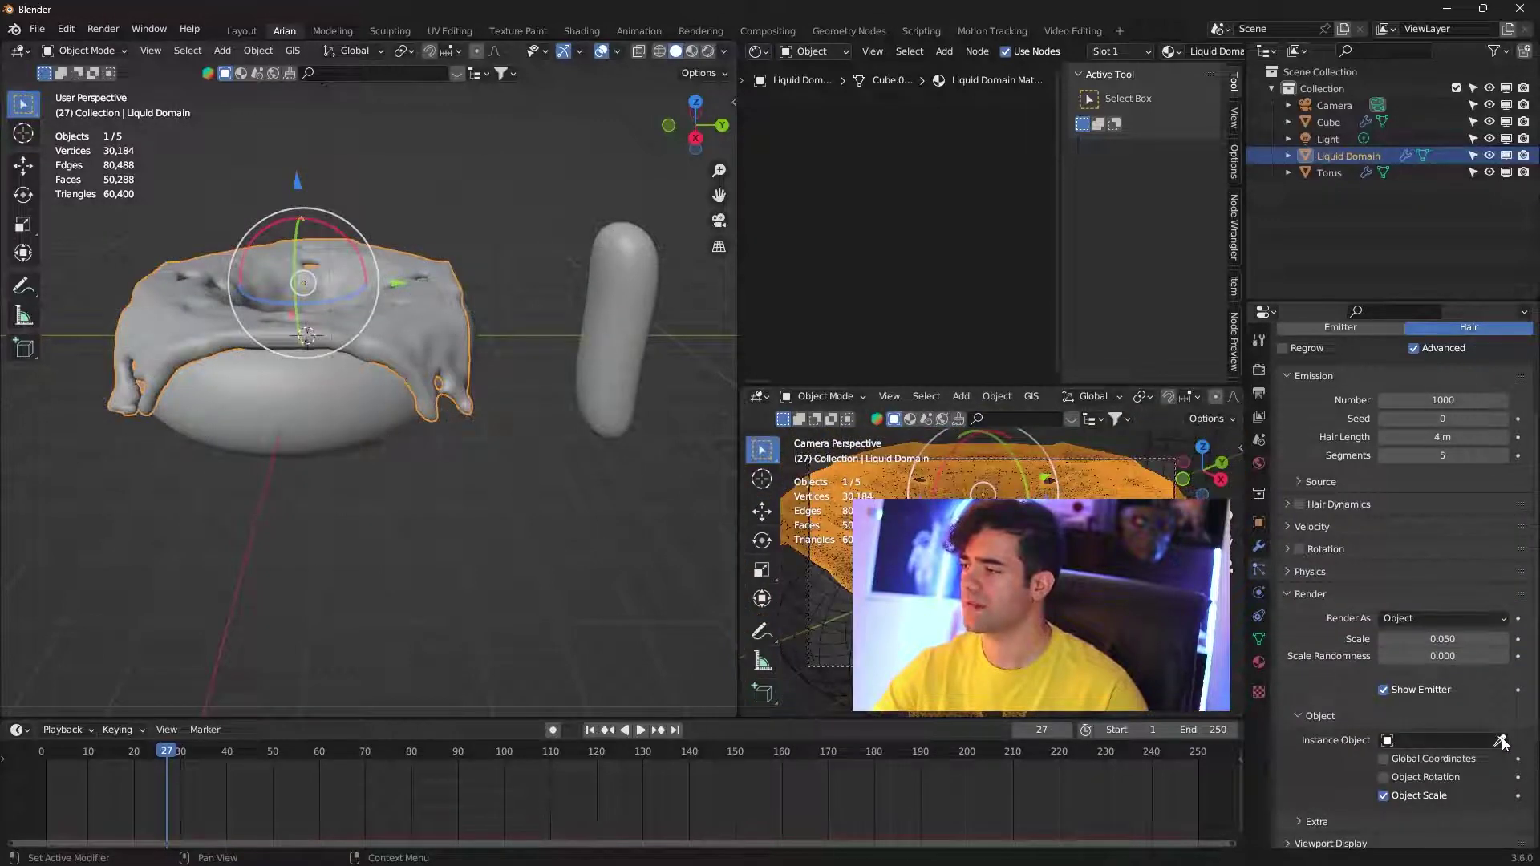
{"action": "left_click", "coordinate": [1501, 740]}
{"action": "left_click", "coordinate": [633, 305]}
{"action": "middle_click_drag", "start_coordinate": [610, 403], "coordinate": [491, 485]}
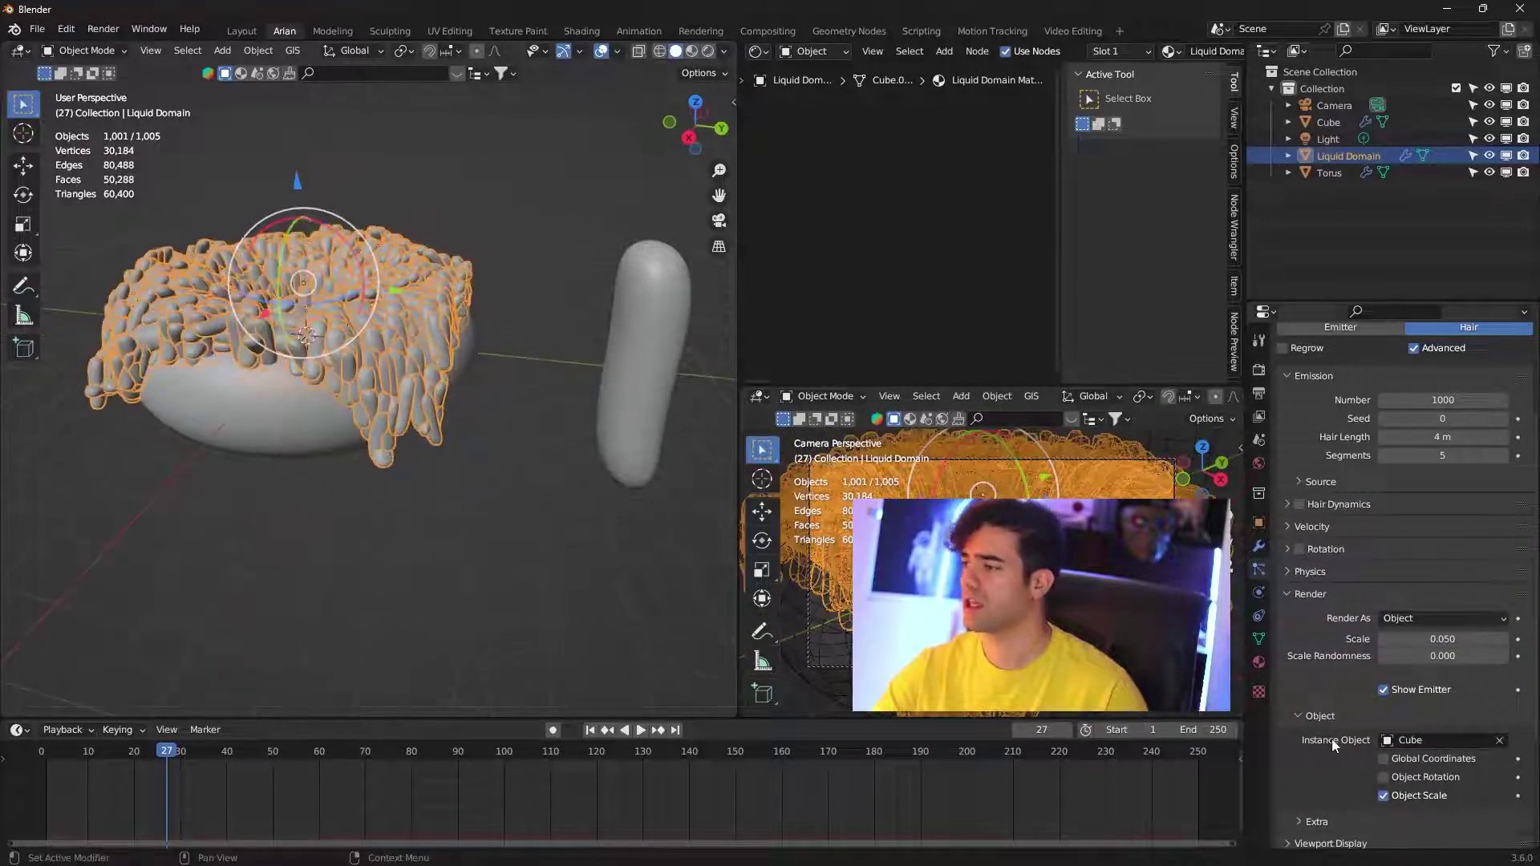
- Set sprinkle scale 0.020, scale randomness 0.079, rotation phase -0.218 and randomize phase 0.545
{"action": "scroll", "coordinate": [1335, 744], "scroll_direction": "down", "scroll_amount": 1}
{"action": "left_click", "coordinate": [1383, 606]}
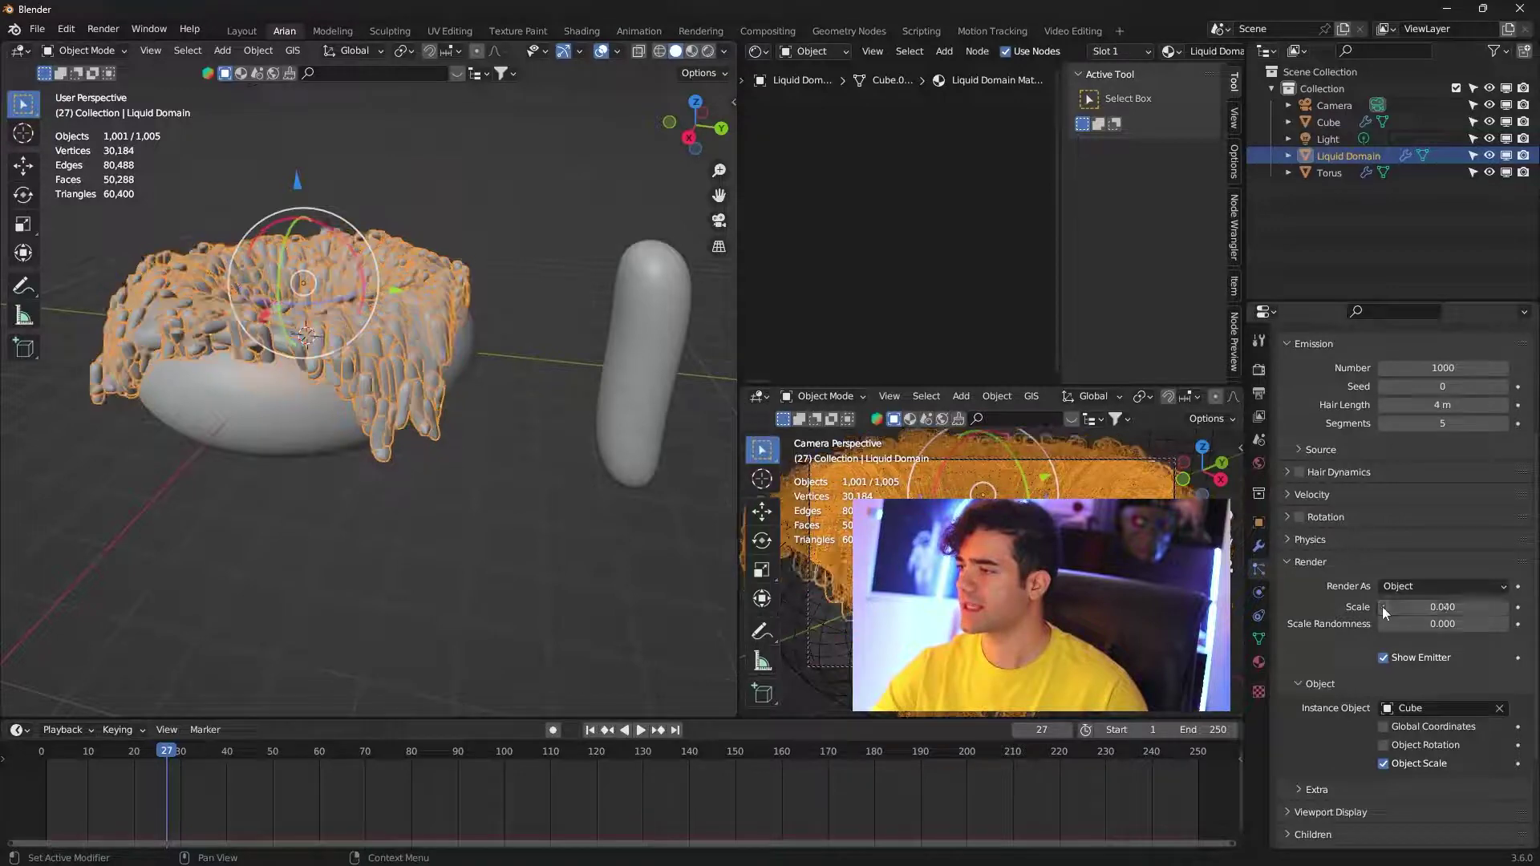
{"action": "left_click", "coordinate": [1292, 517]}
{"action": "left_click_drag", "start_coordinate": [1444, 584], "coordinate": [1429, 584]}
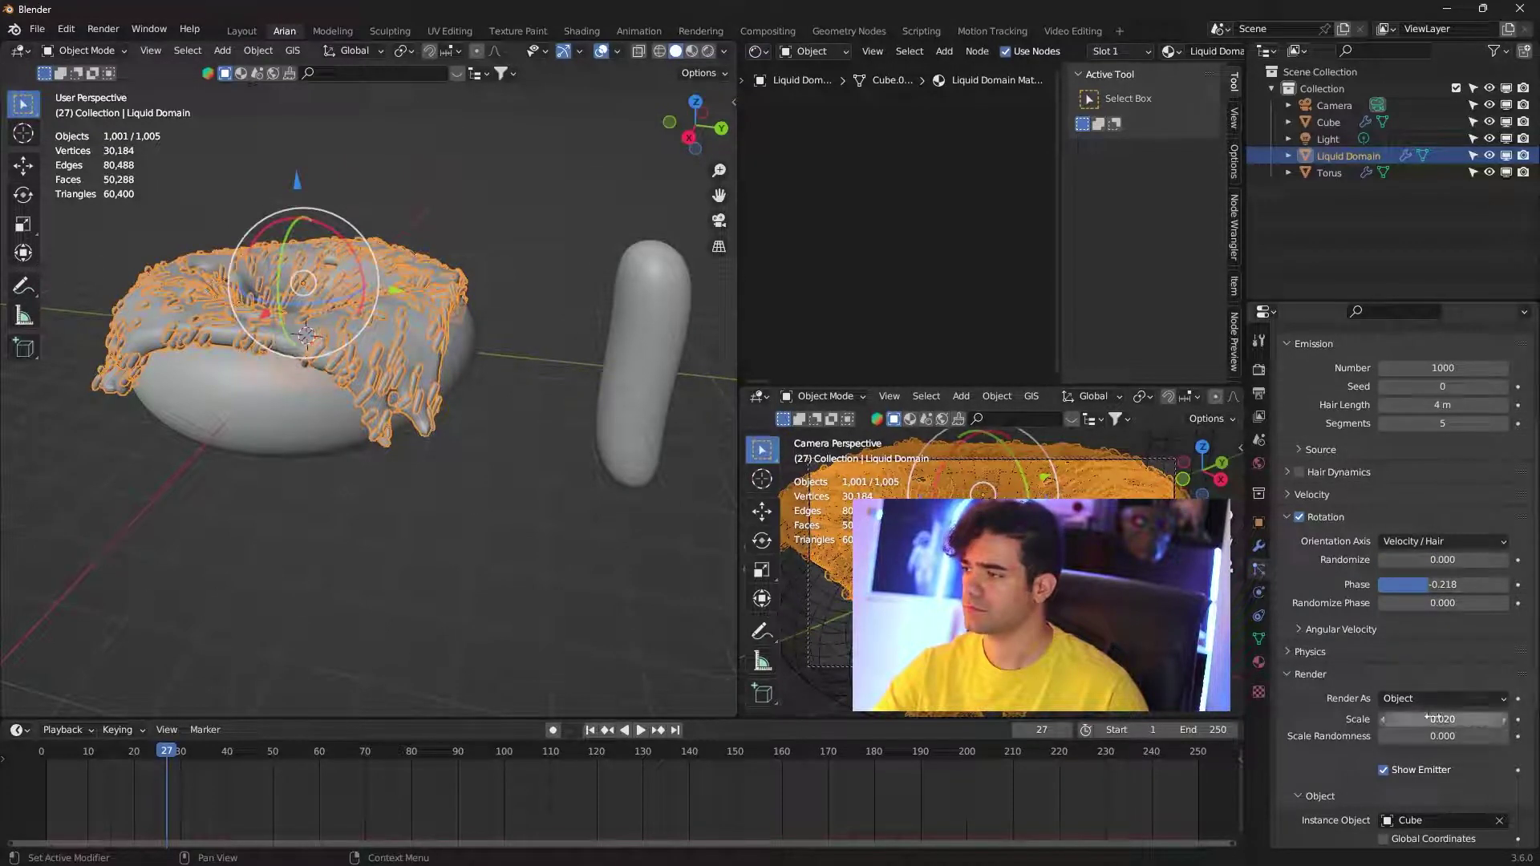
{"action": "left_click_drag", "start_coordinate": [1458, 738], "coordinate": [1469, 738]}
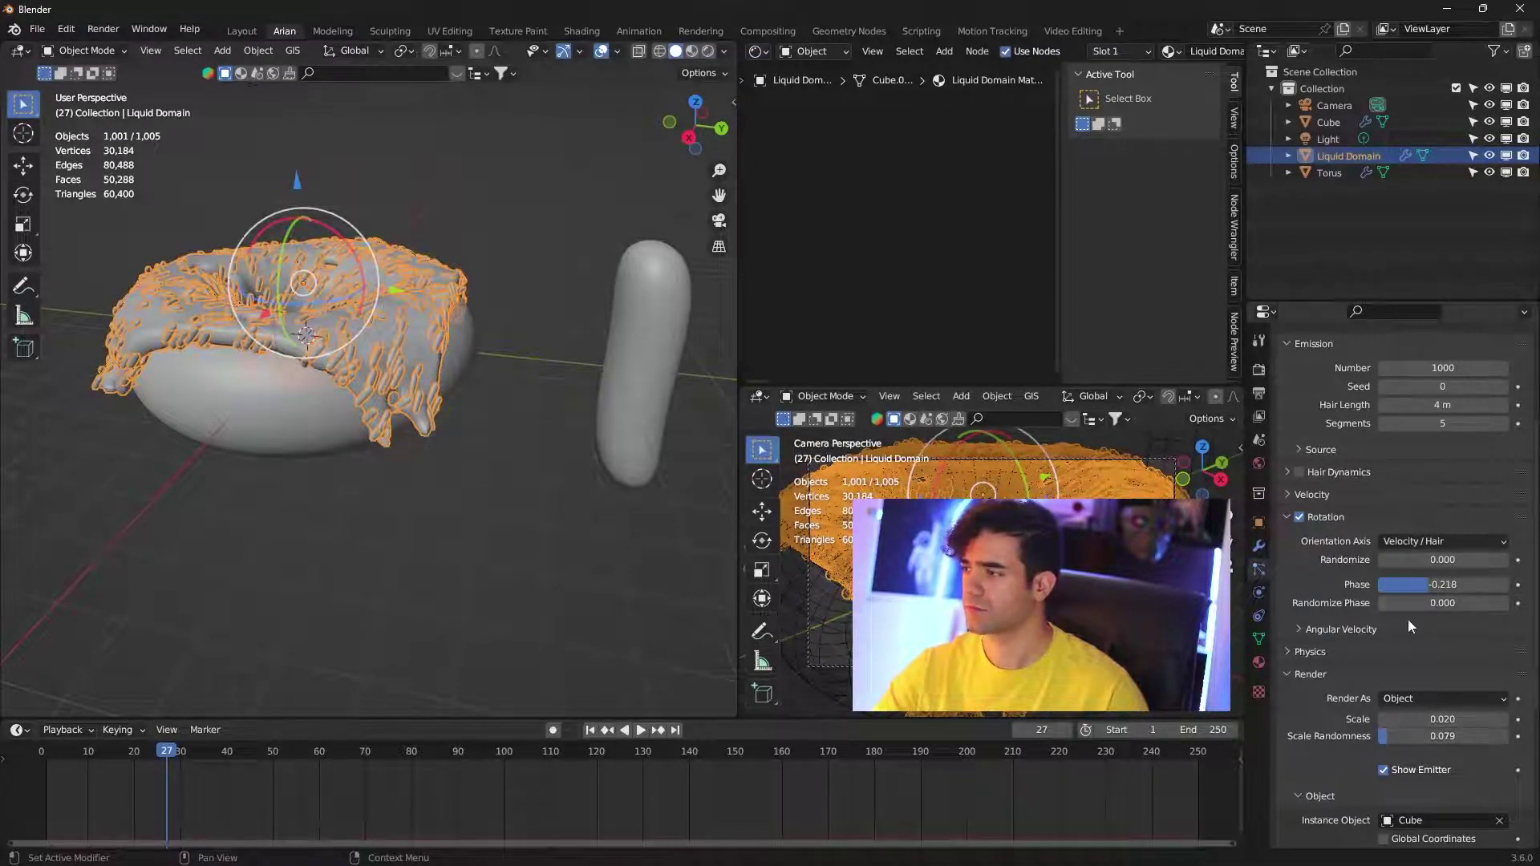
{"action": "left_click_drag", "start_coordinate": [1436, 603], "coordinate": [1476, 602]}
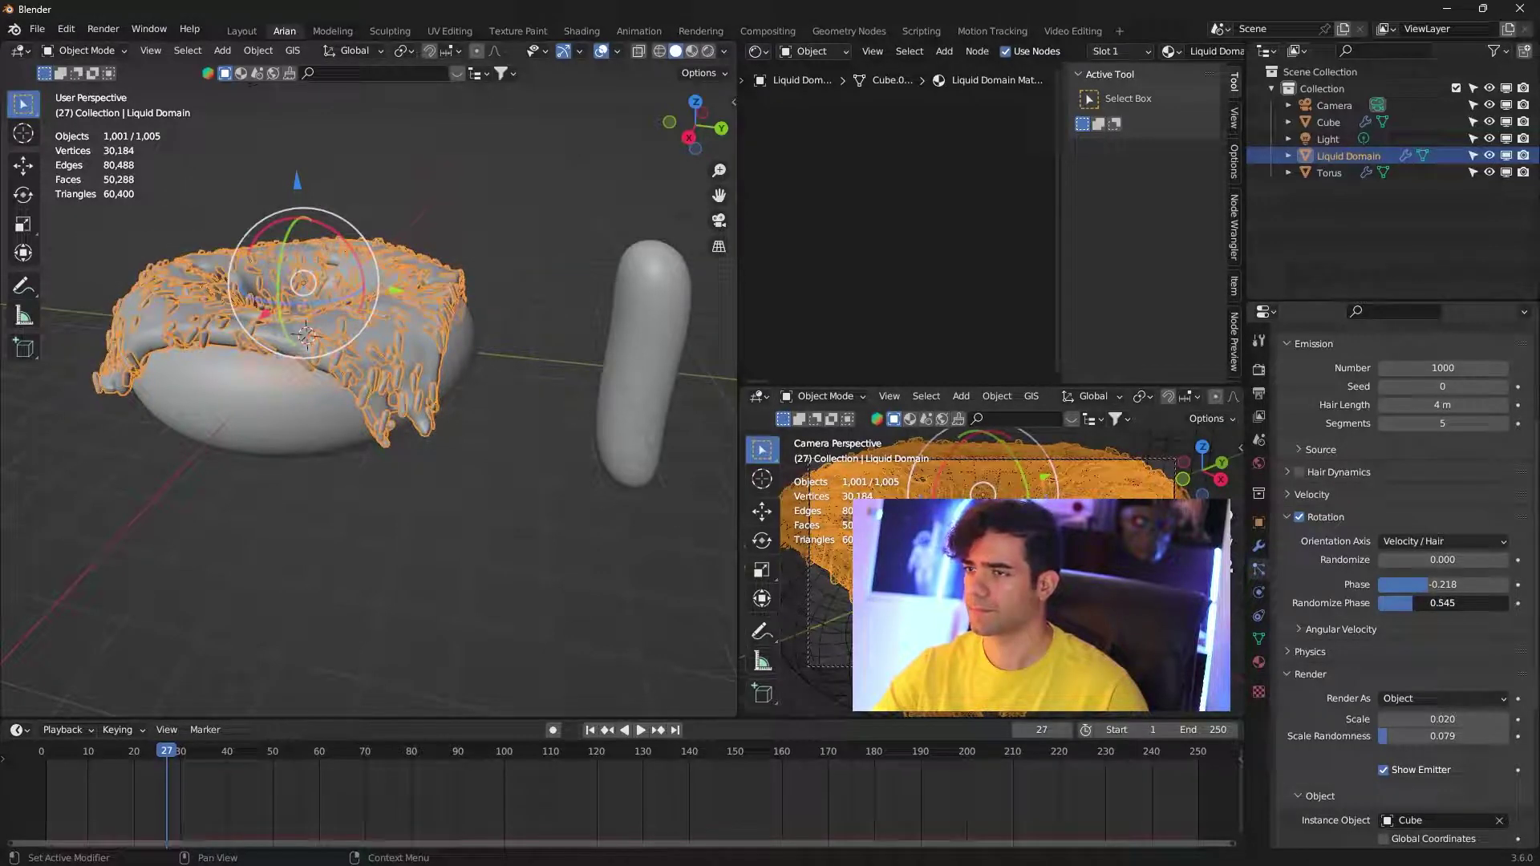
{"action": "scroll", "coordinate": [514, 289], "scroll_direction": "down", "scroll_amount": 2}
{"action": "scroll", "coordinate": [488, 257], "scroll_direction": "up", "scroll_amount": 2}
{"action": "left_click", "coordinate": [482, 253]}
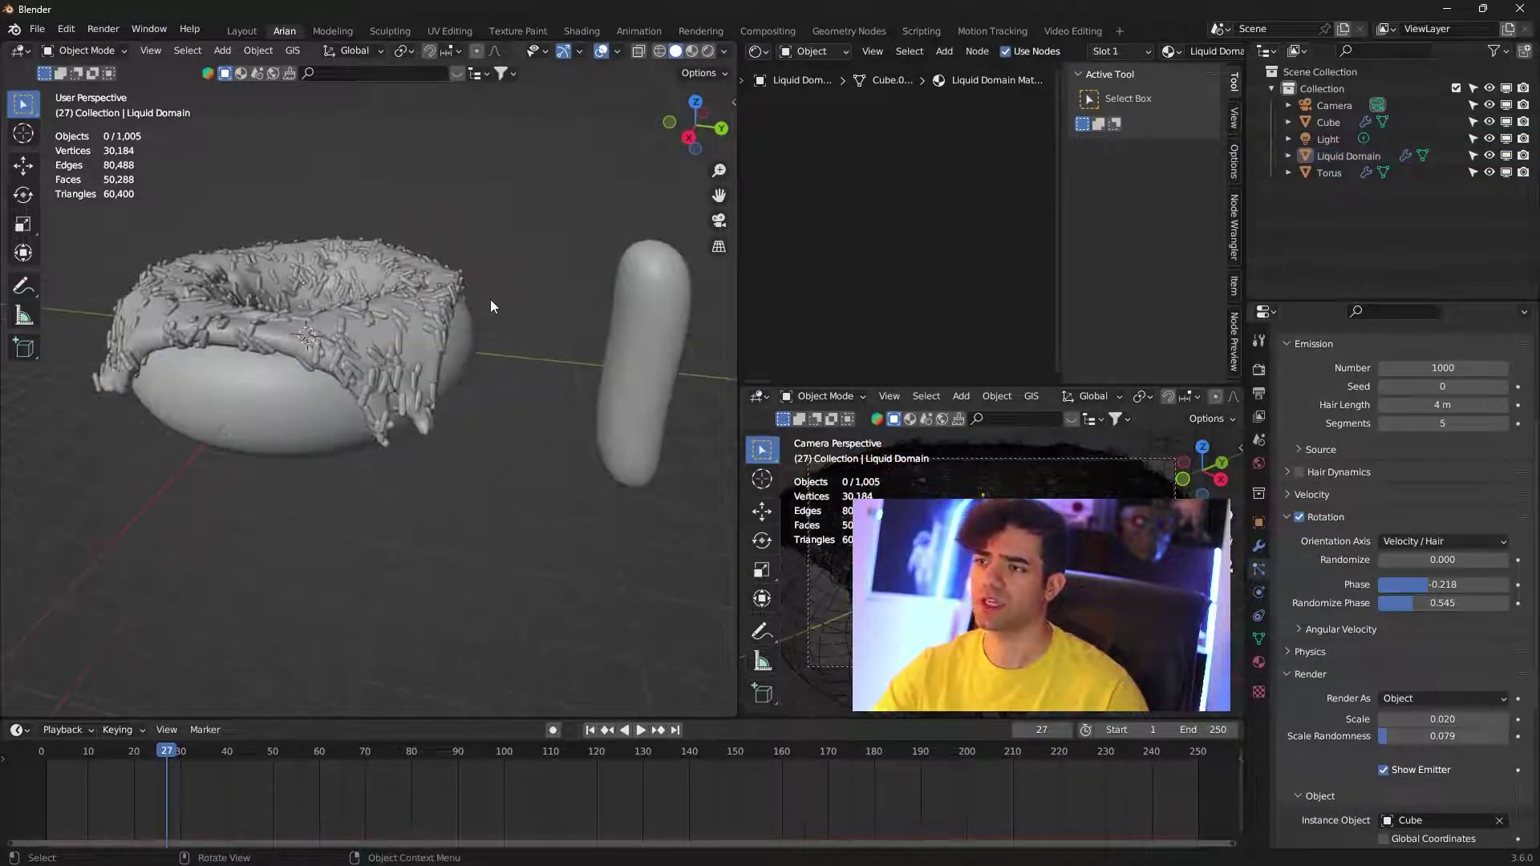
{"action": "middle_click_drag", "start_coordinate": [491, 306], "coordinate": [492, 304]}
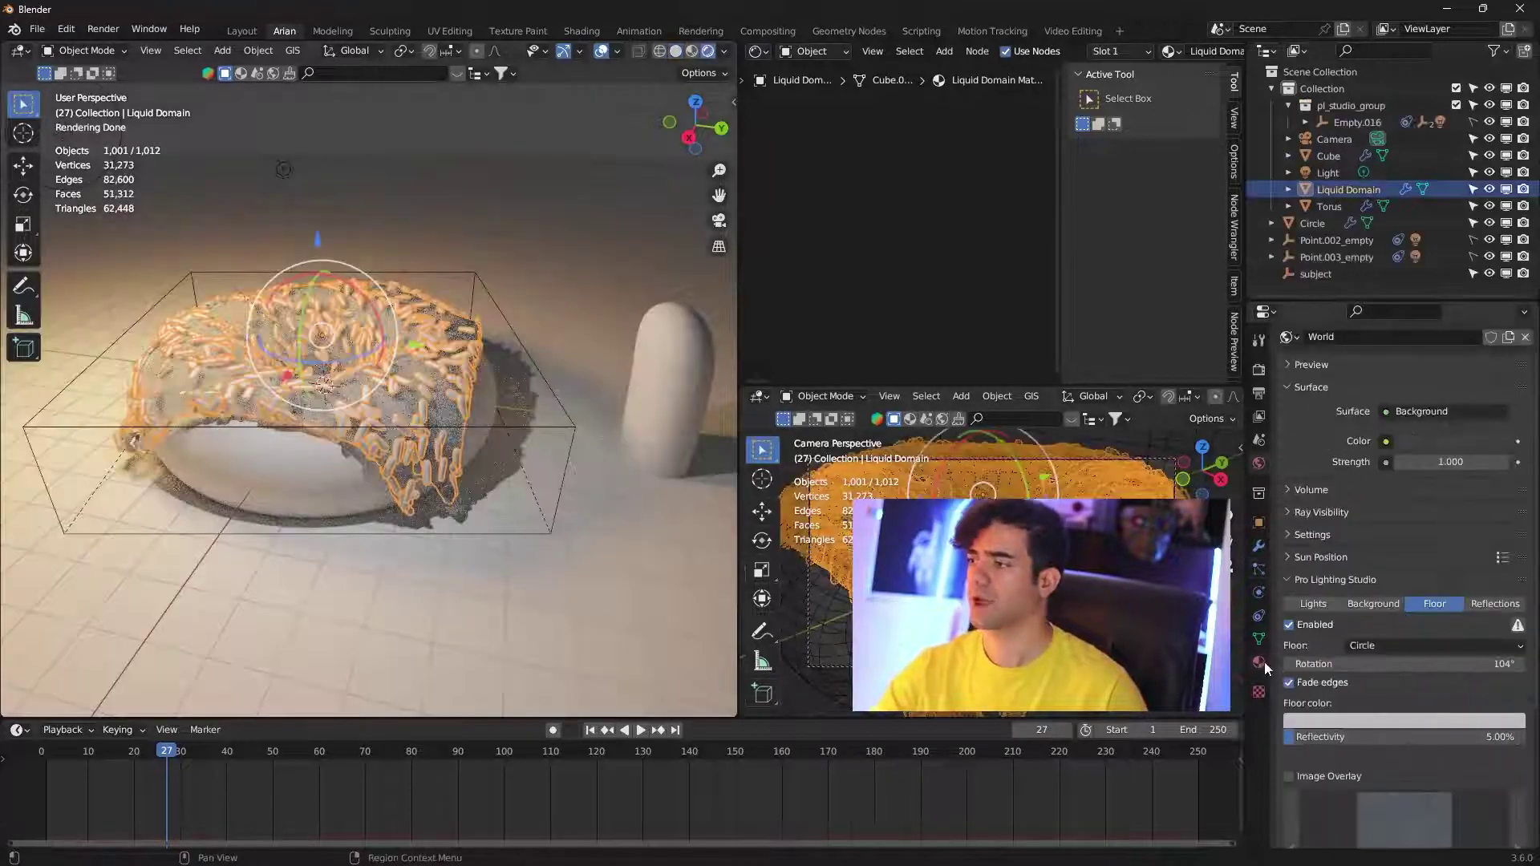
- Swap the icing's glass material for a new Principled BSDF material with a pink base colour
{"action": "left_click", "coordinate": [1258, 662]}
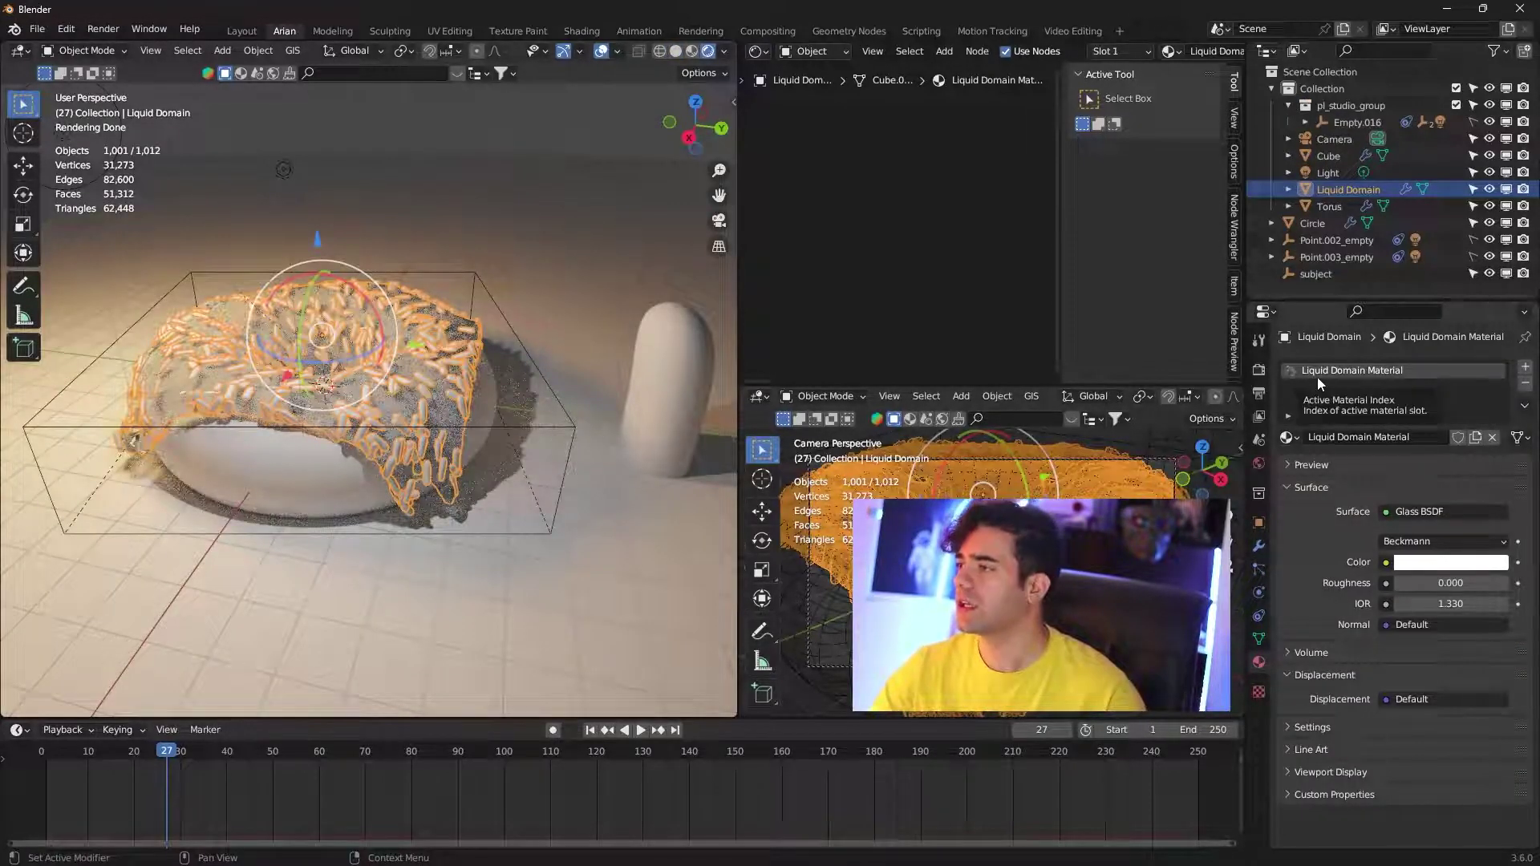
{"action": "left_click", "coordinate": [1526, 385]}
{"action": "left_click", "coordinate": [1415, 439]}
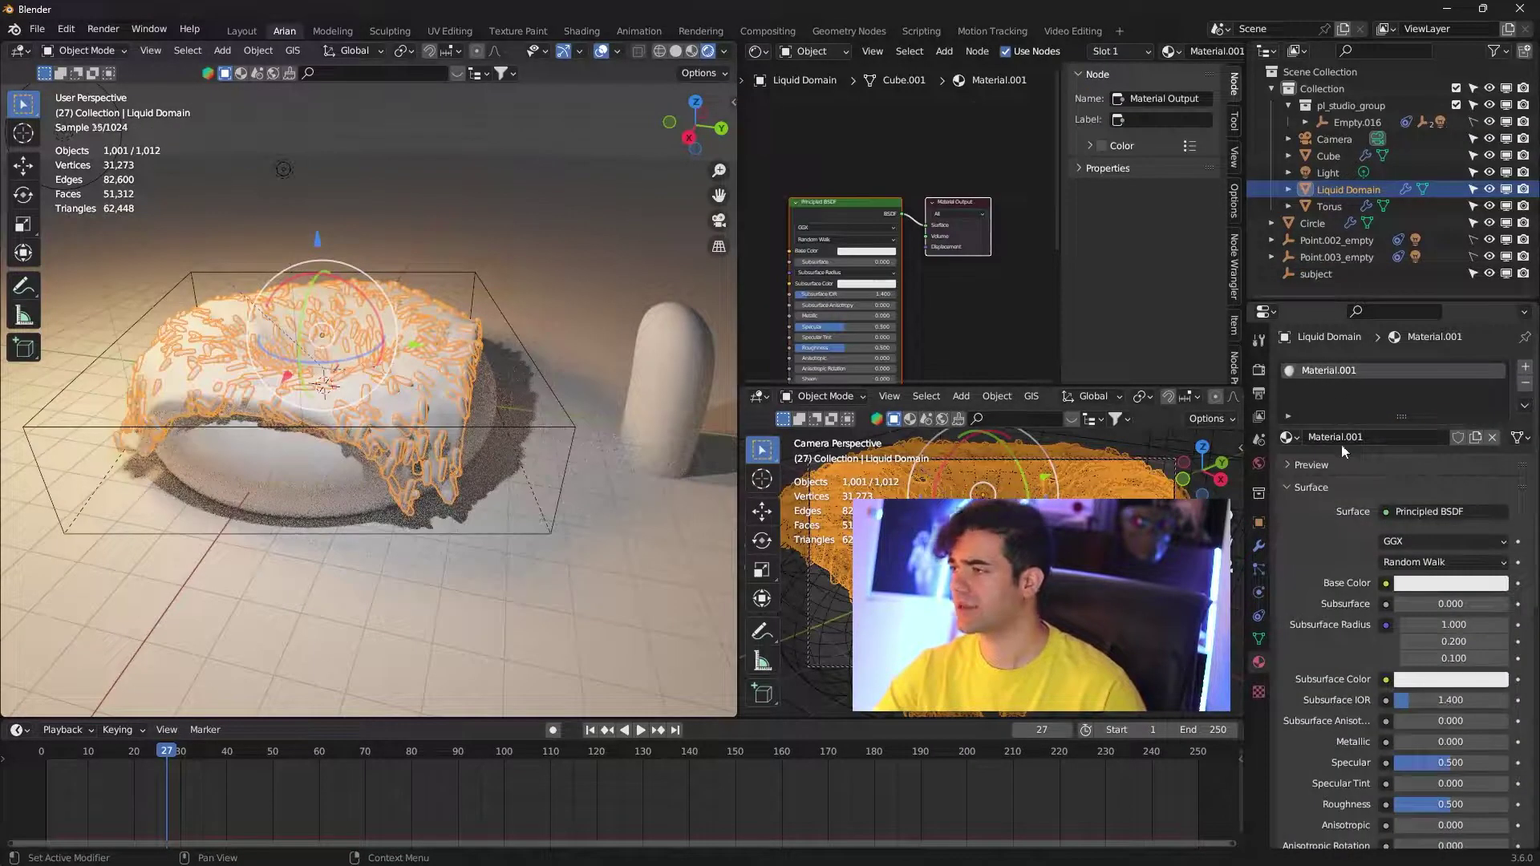
{"action": "left_click", "coordinate": [1425, 586]}
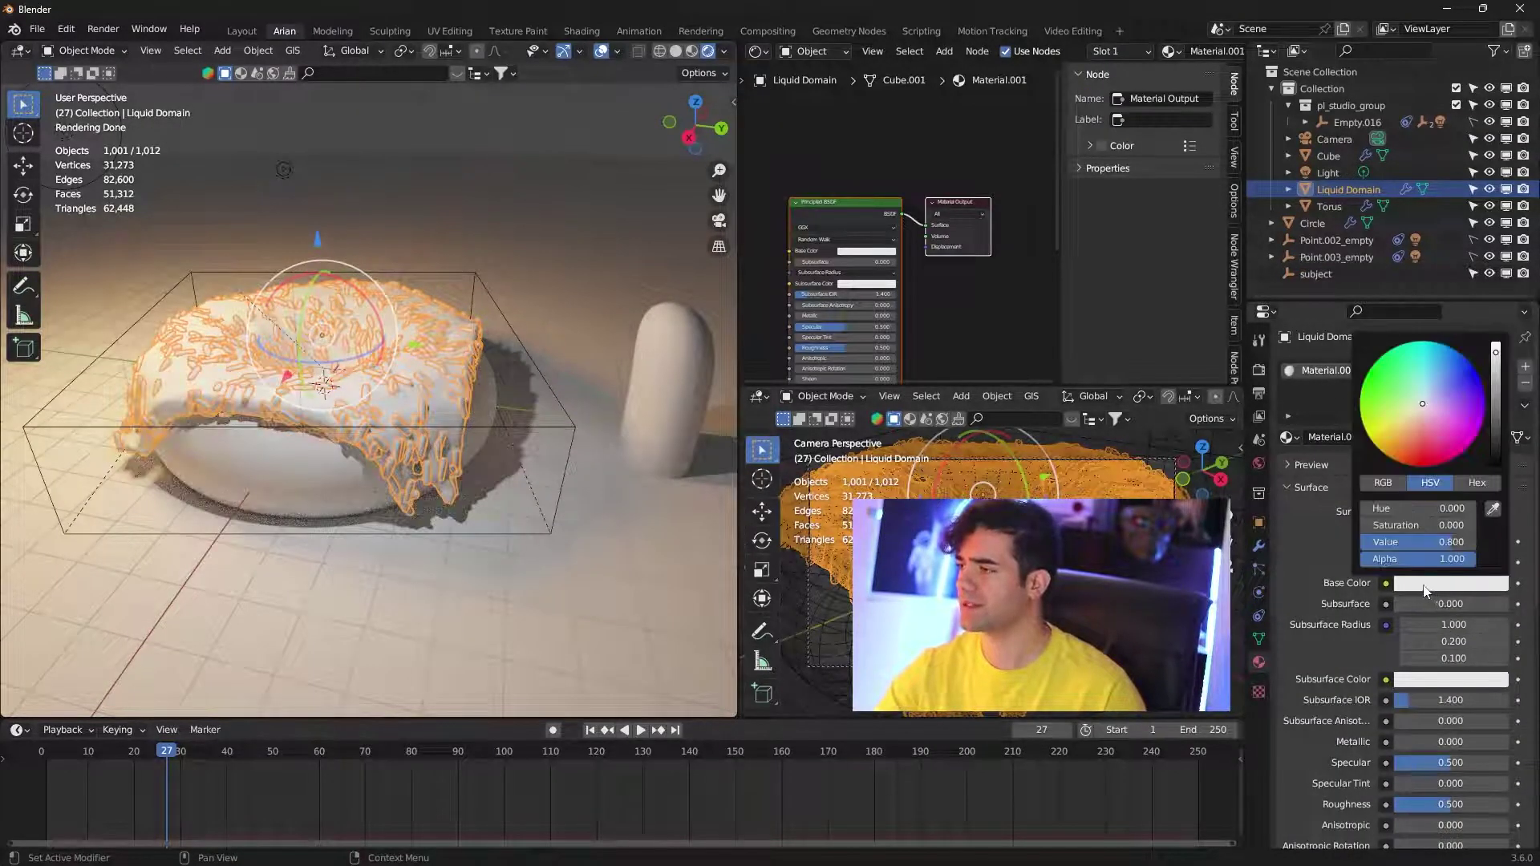
{"action": "left_click_drag", "start_coordinate": [1423, 414], "coordinate": [1441, 440]}
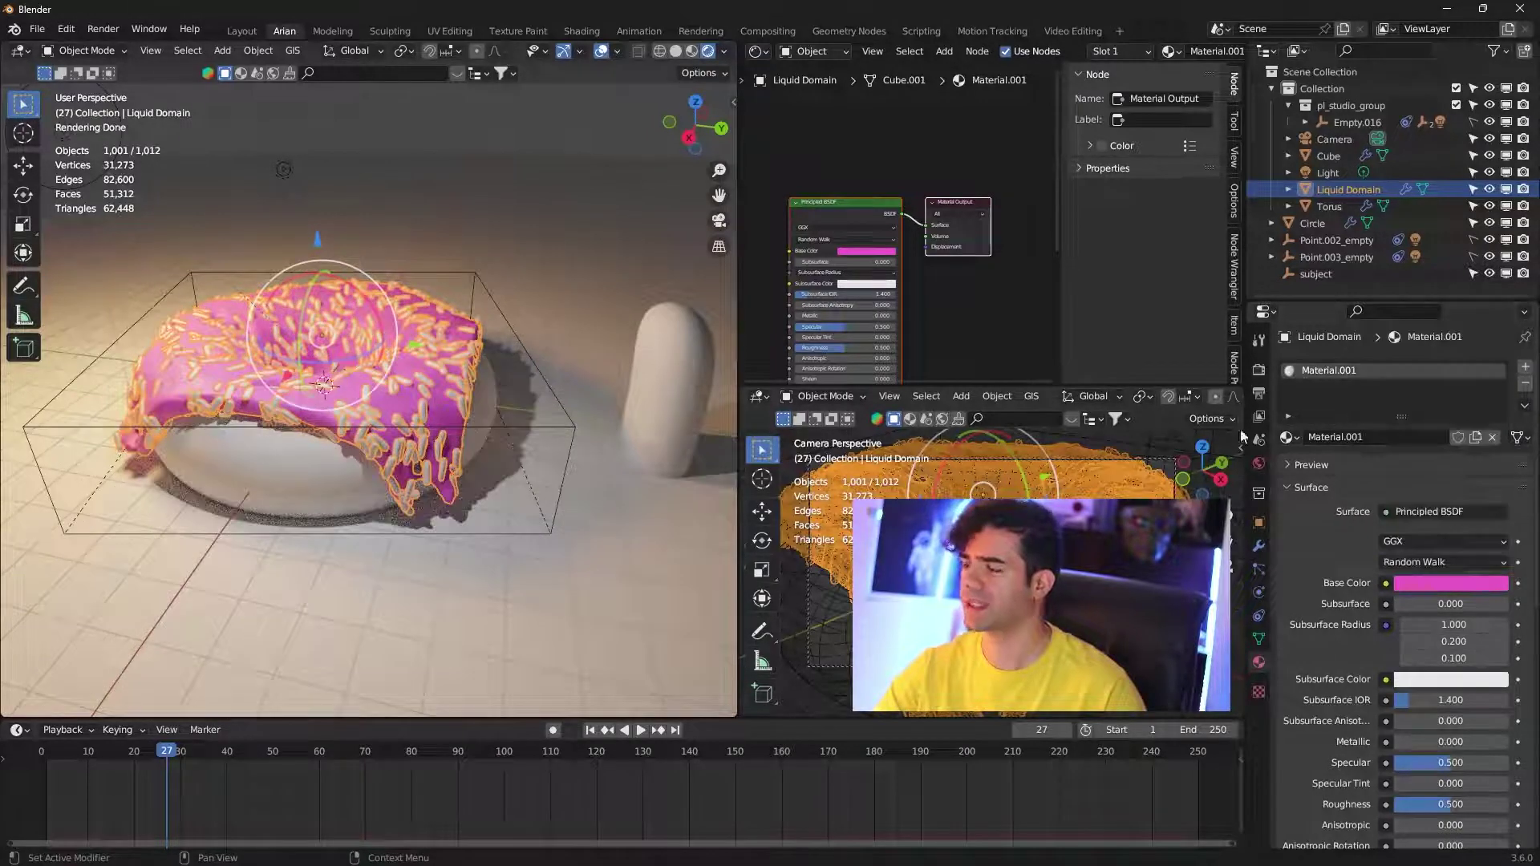
{"action": "left_click", "coordinate": [542, 228]}
- Give the sprinkle capsule a new material and add an Object Info node
{"action": "left_click", "coordinate": [653, 367]}
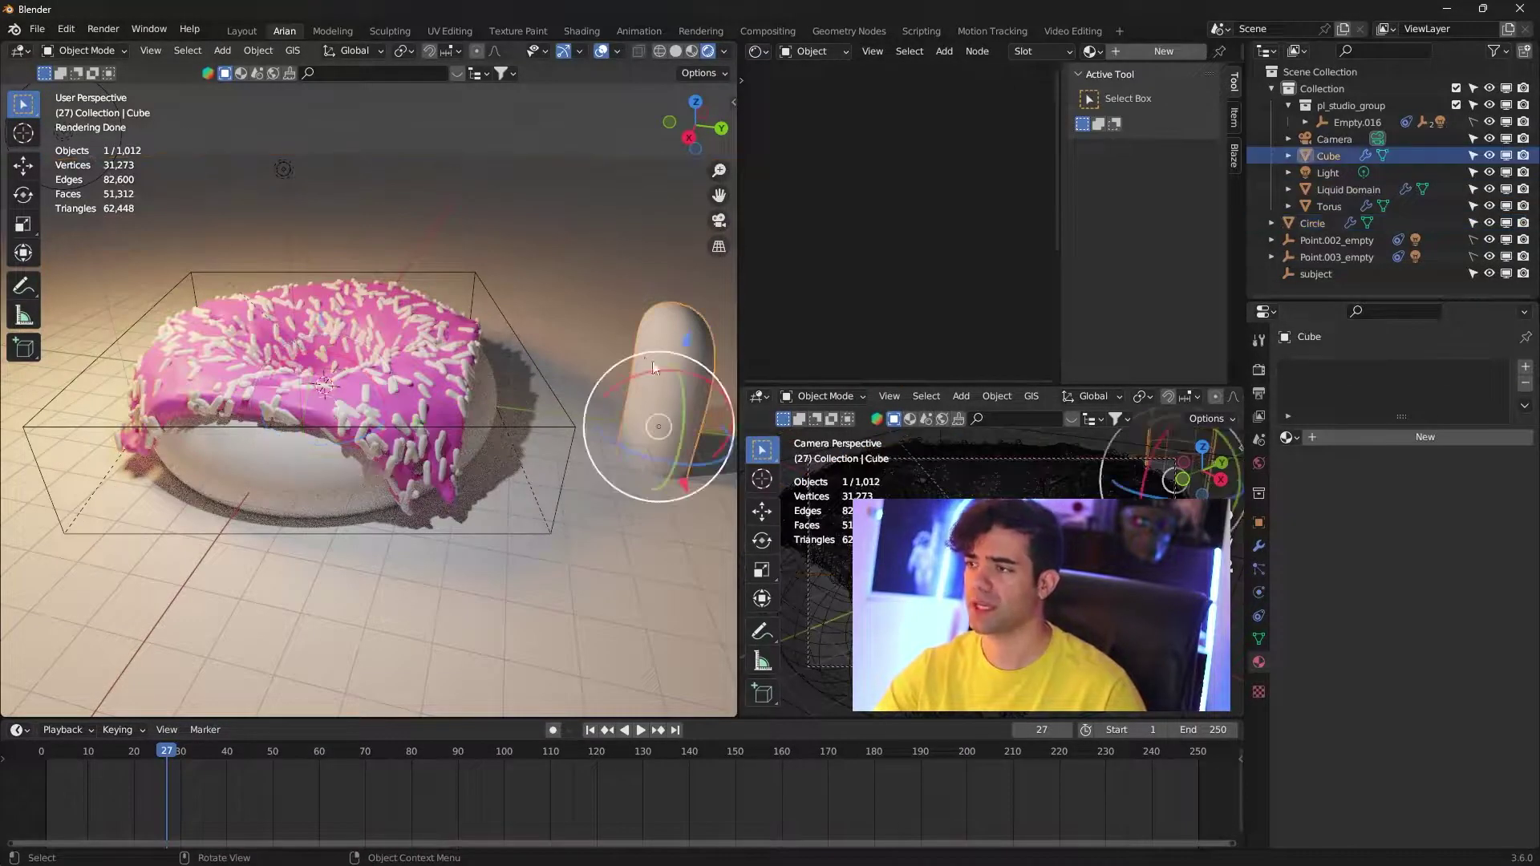
{"action": "left_click", "coordinate": [1144, 48]}
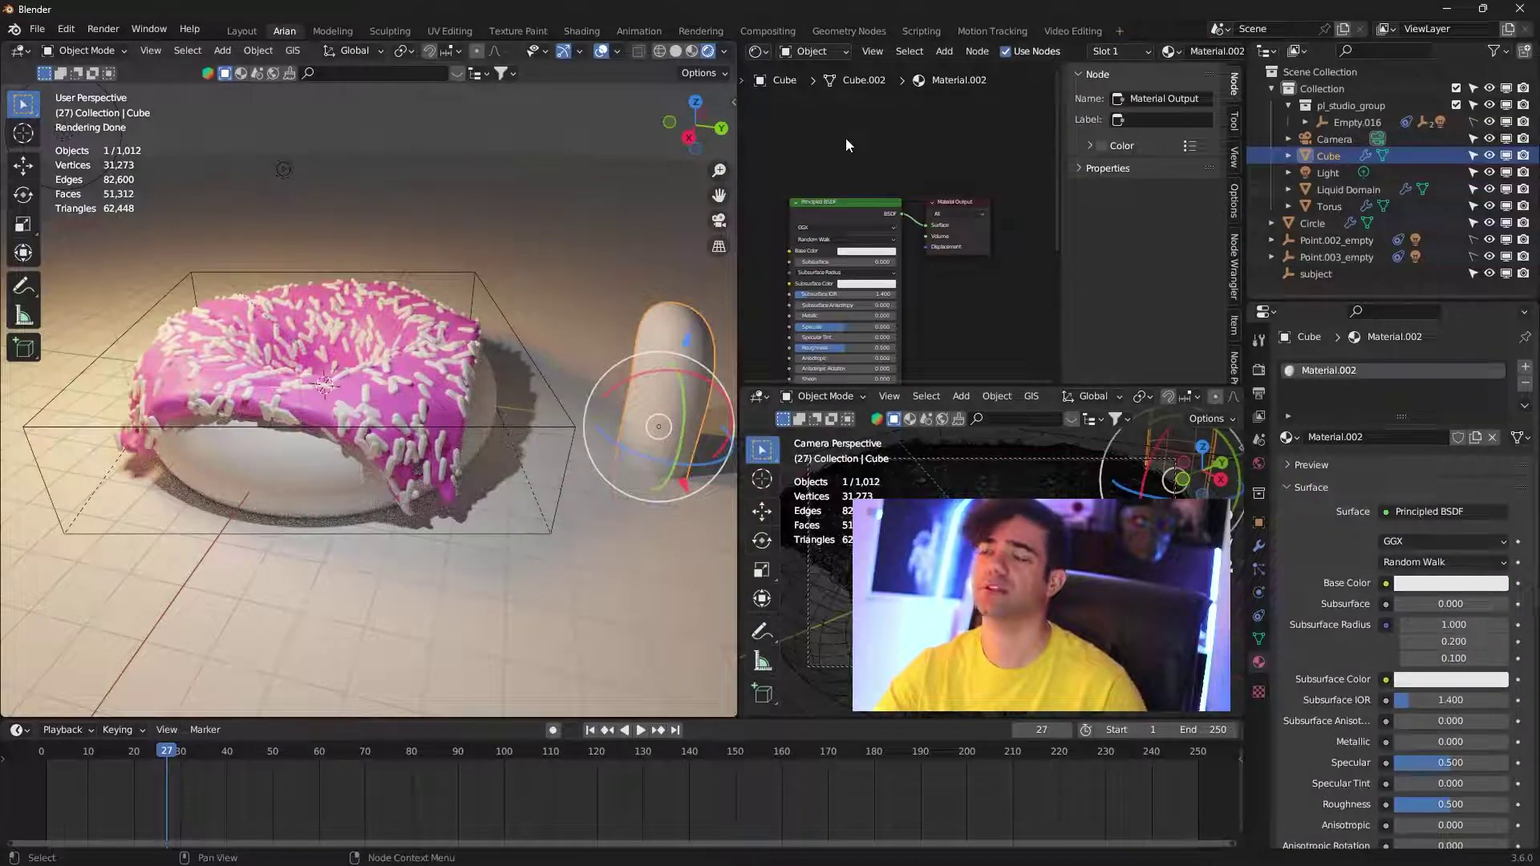
{"action": "key", "text": "ctrl+space"}
{"action": "scroll", "coordinate": [659, 289], "scroll_direction": "down", "scroll_amount": 3}
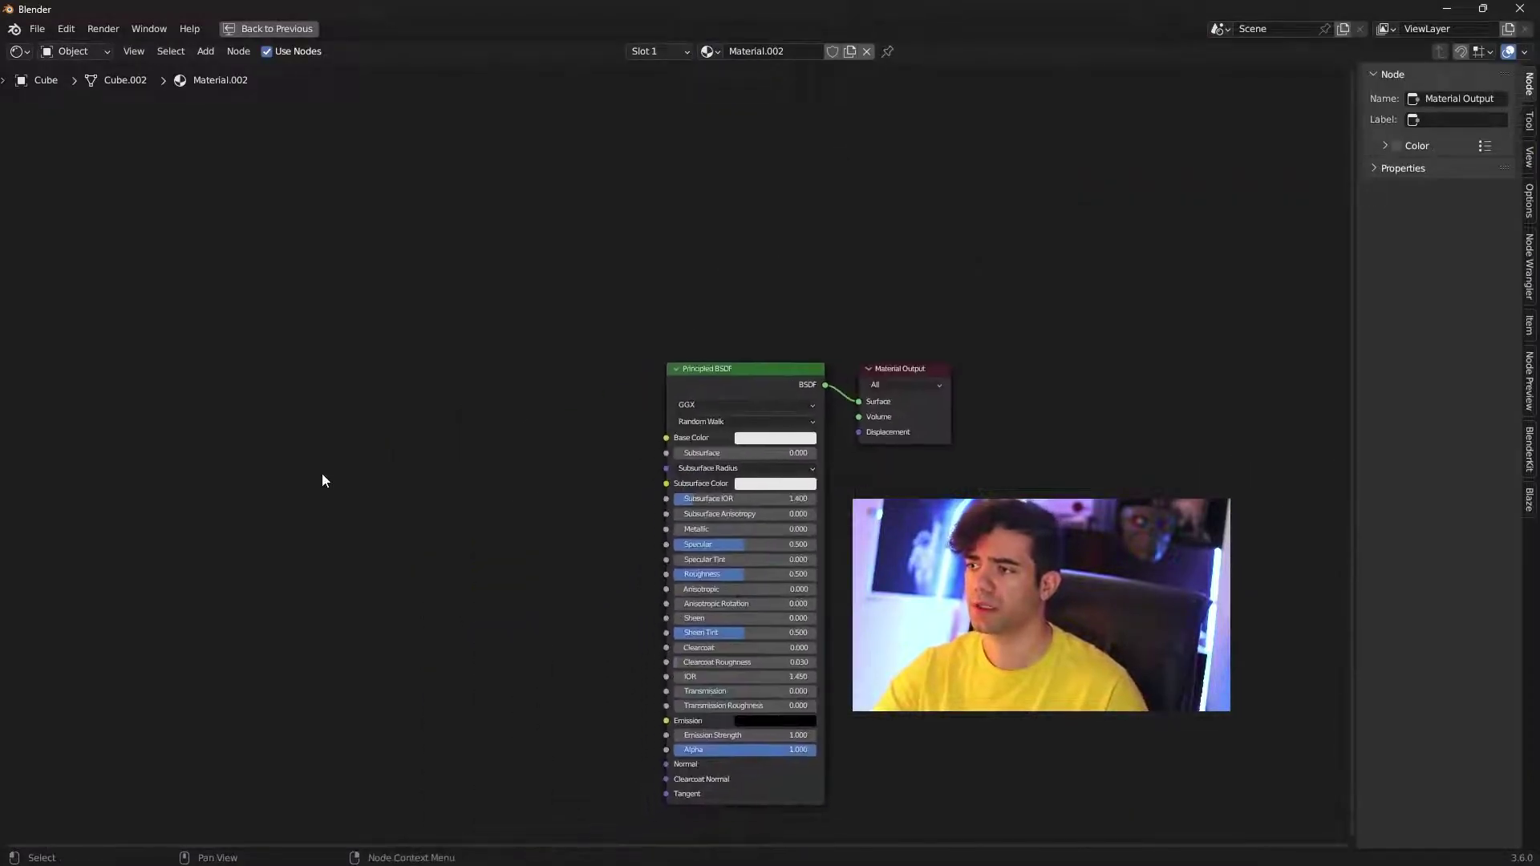
{"action": "key", "text": "shift+a"}
{"action": "type", "text": "ob"}
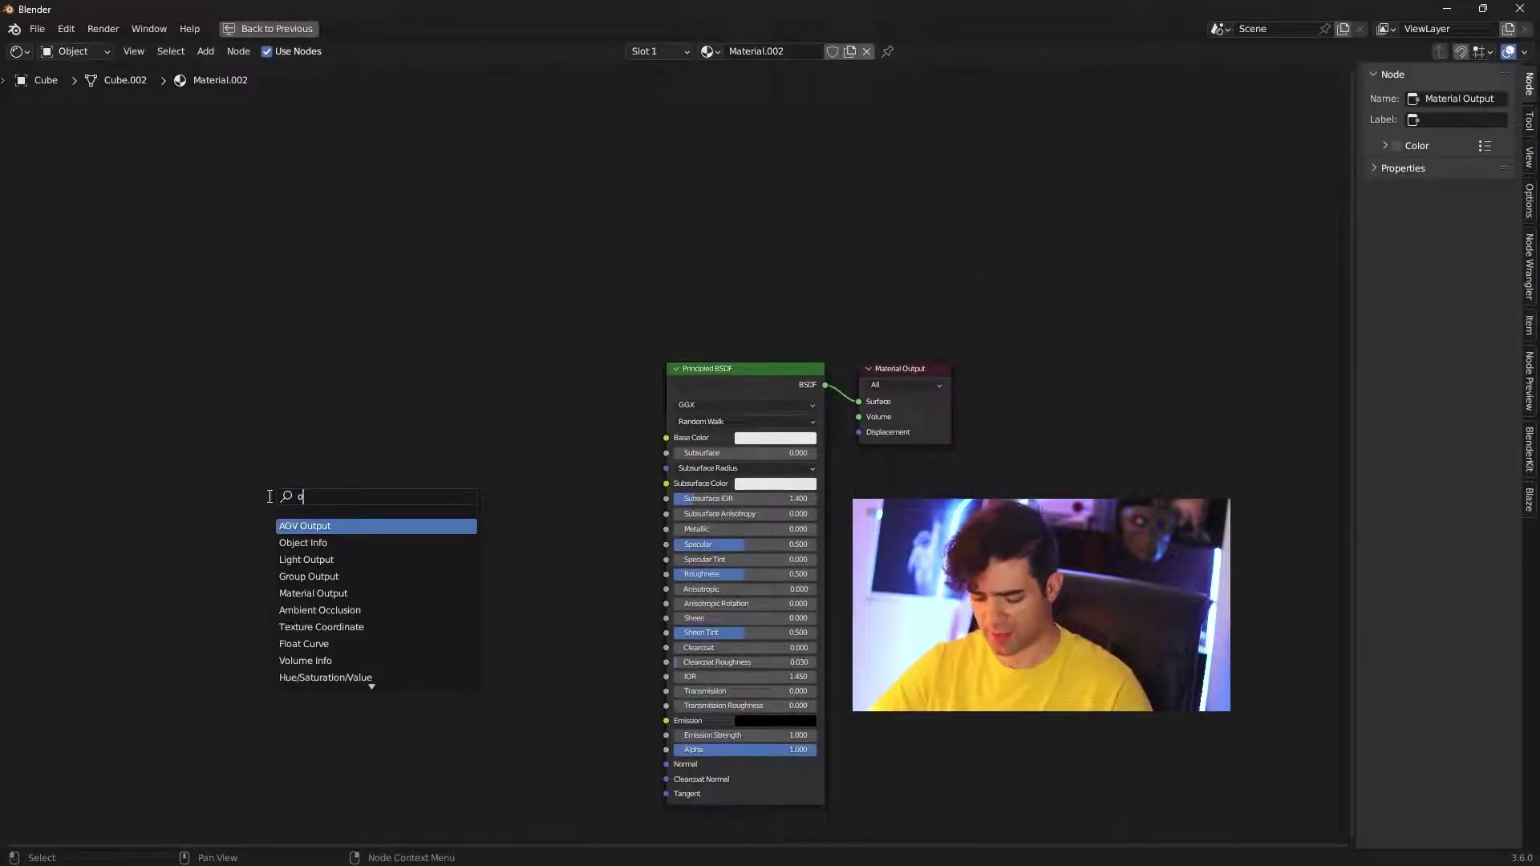
{"action": "key", "text": "Return"}
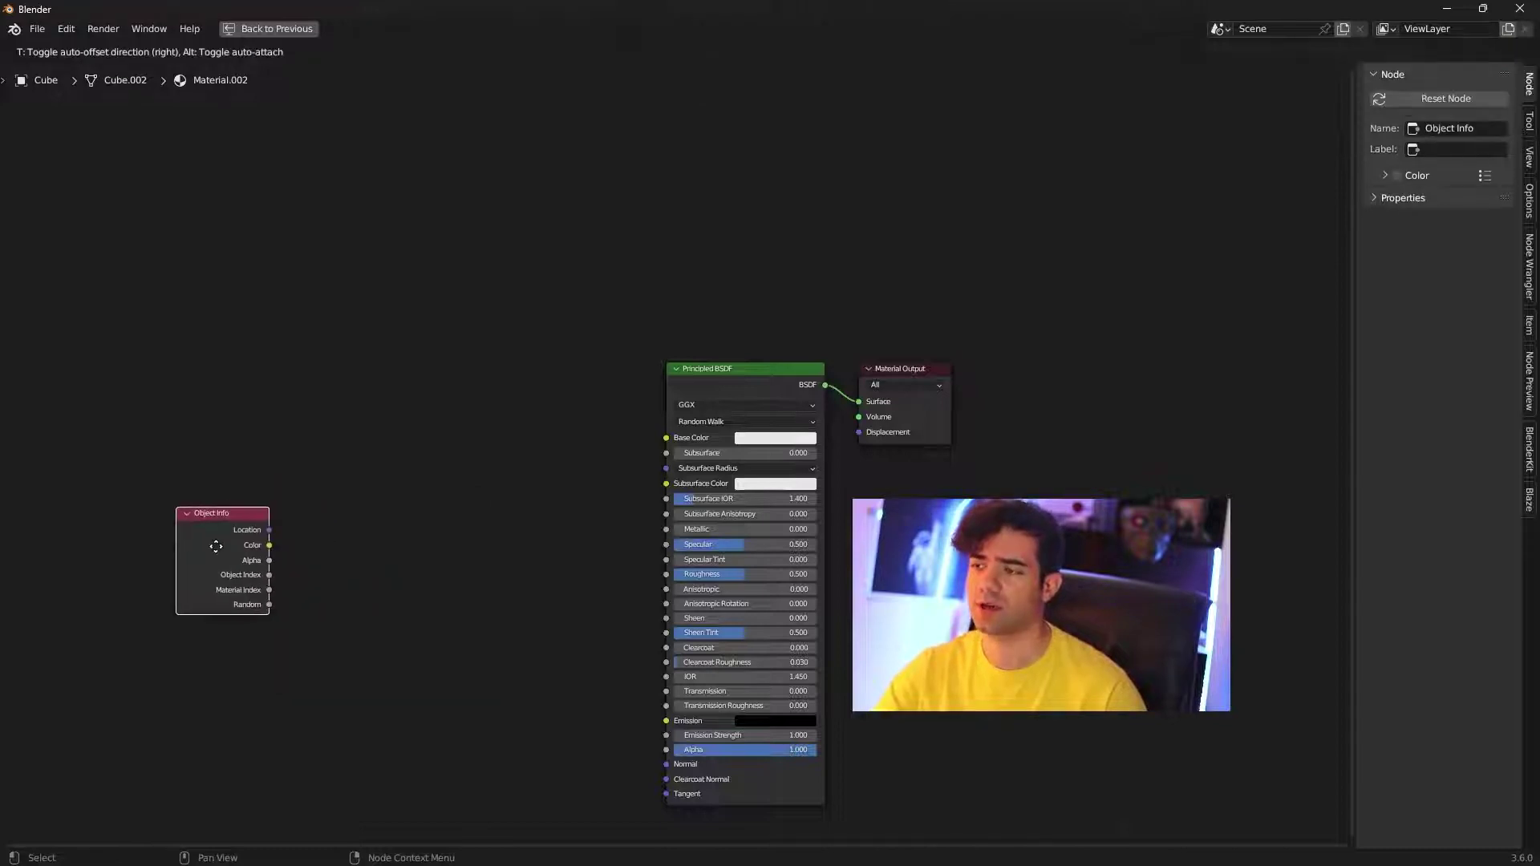
{"action": "left_click", "coordinate": [293, 555]}
- Move the Object Info node left and add a Hue/Saturation/Value node
{"action": "scroll", "coordinate": [294, 555], "scroll_direction": "up", "scroll_amount": 1}
{"action": "left_click_drag", "start_coordinate": [201, 507], "coordinate": [223, 473]}
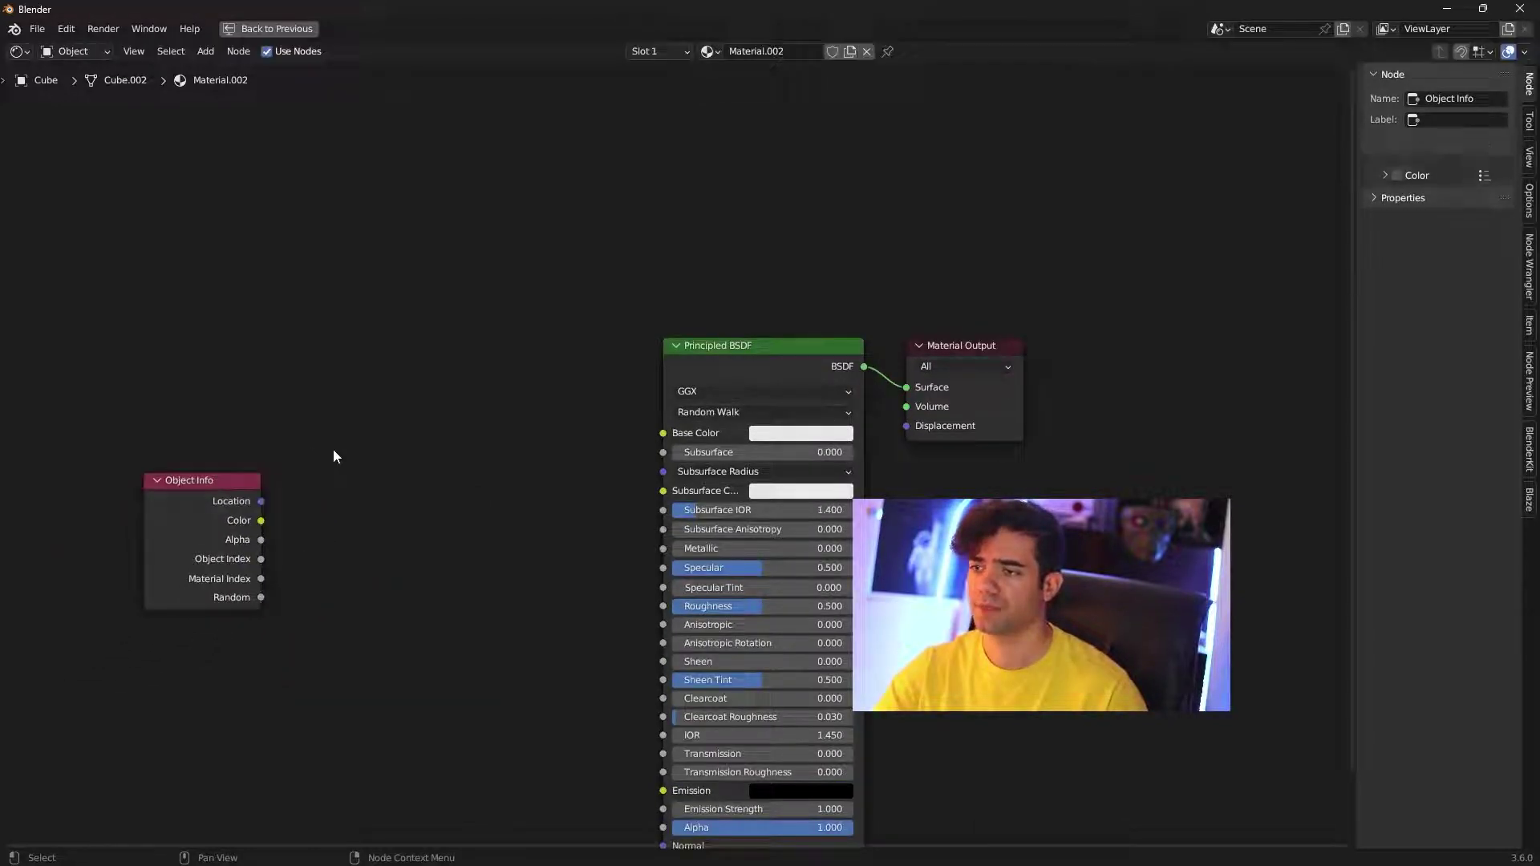
{"action": "key", "text": "shift+a"}
{"action": "left_click", "coordinate": [334, 449]}
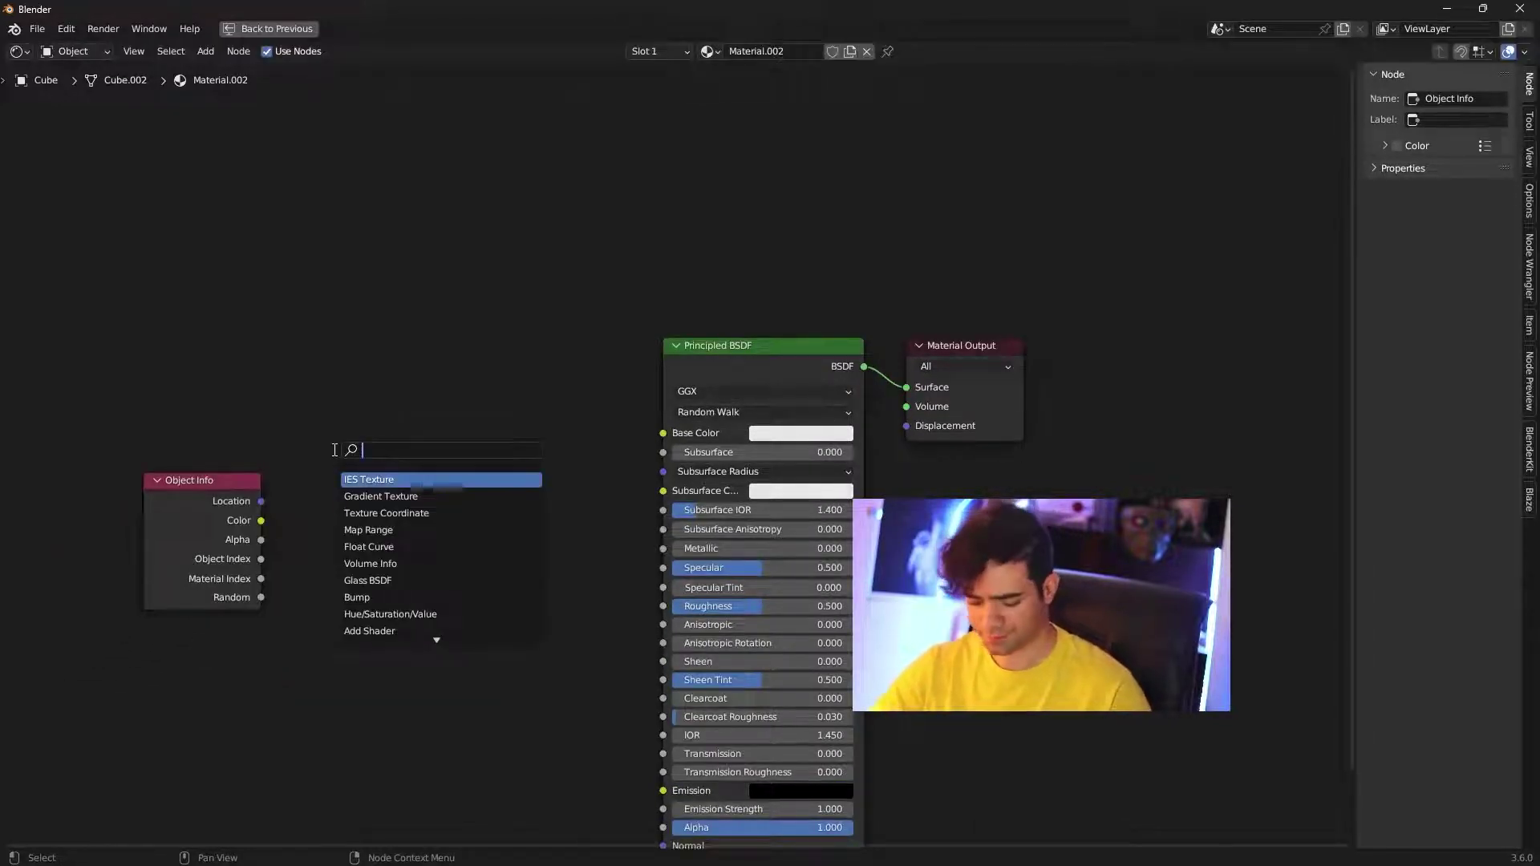
{"action": "type", "text": "hue"}
{"action": "left_click", "coordinate": [418, 479]}
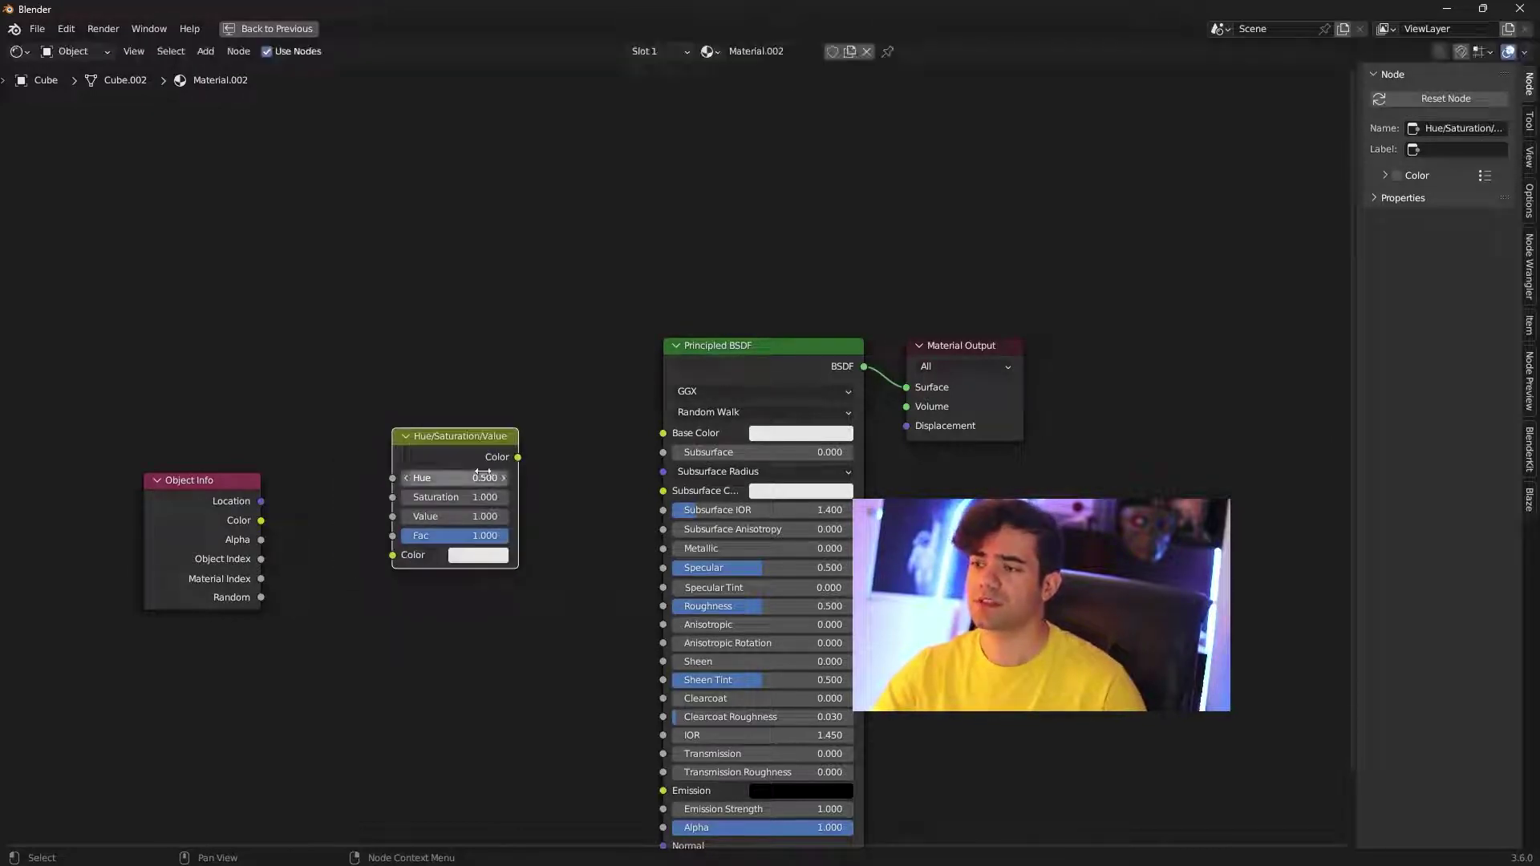
- Link Object Info's Random to Hue and give the node a saturated starting colour
{"action": "left_click_drag", "start_coordinate": [262, 596], "coordinate": [391, 478]}
{"action": "mouse_move", "coordinate": [487, 443]}
{"action": "left_mouse_down"}
{"action": "mouse_move", "coordinate": [466, 448]}
{"action": "mouse_move", "coordinate": [663, 433]}
{"action": "left_mouse_up"}
{"action": "left_click", "coordinate": [479, 560]}
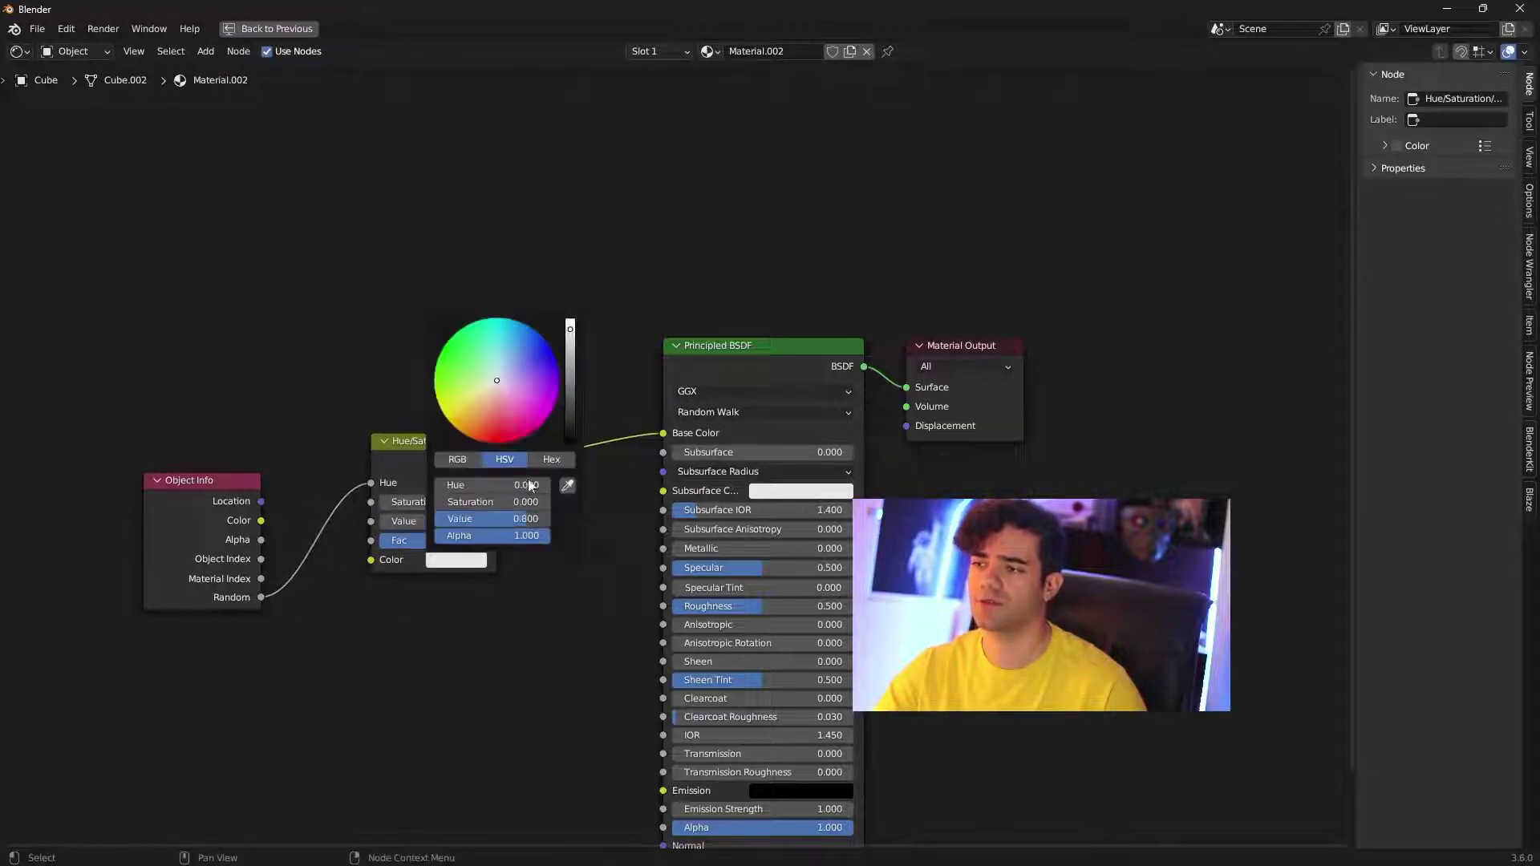
{"action": "left_click", "coordinate": [505, 382]}
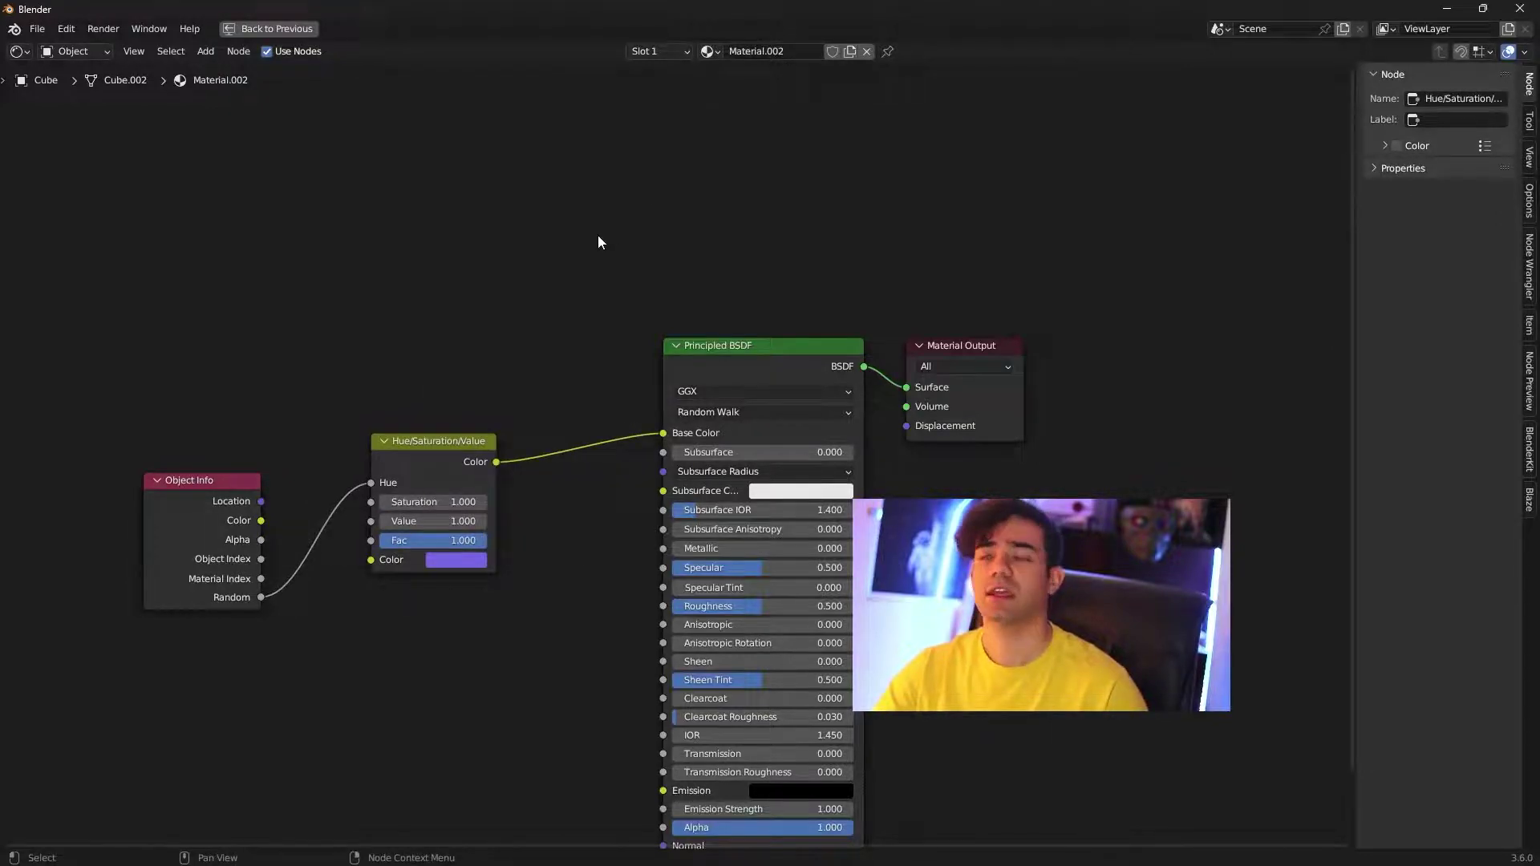
{"action": "key", "text": "ctrl+space"}
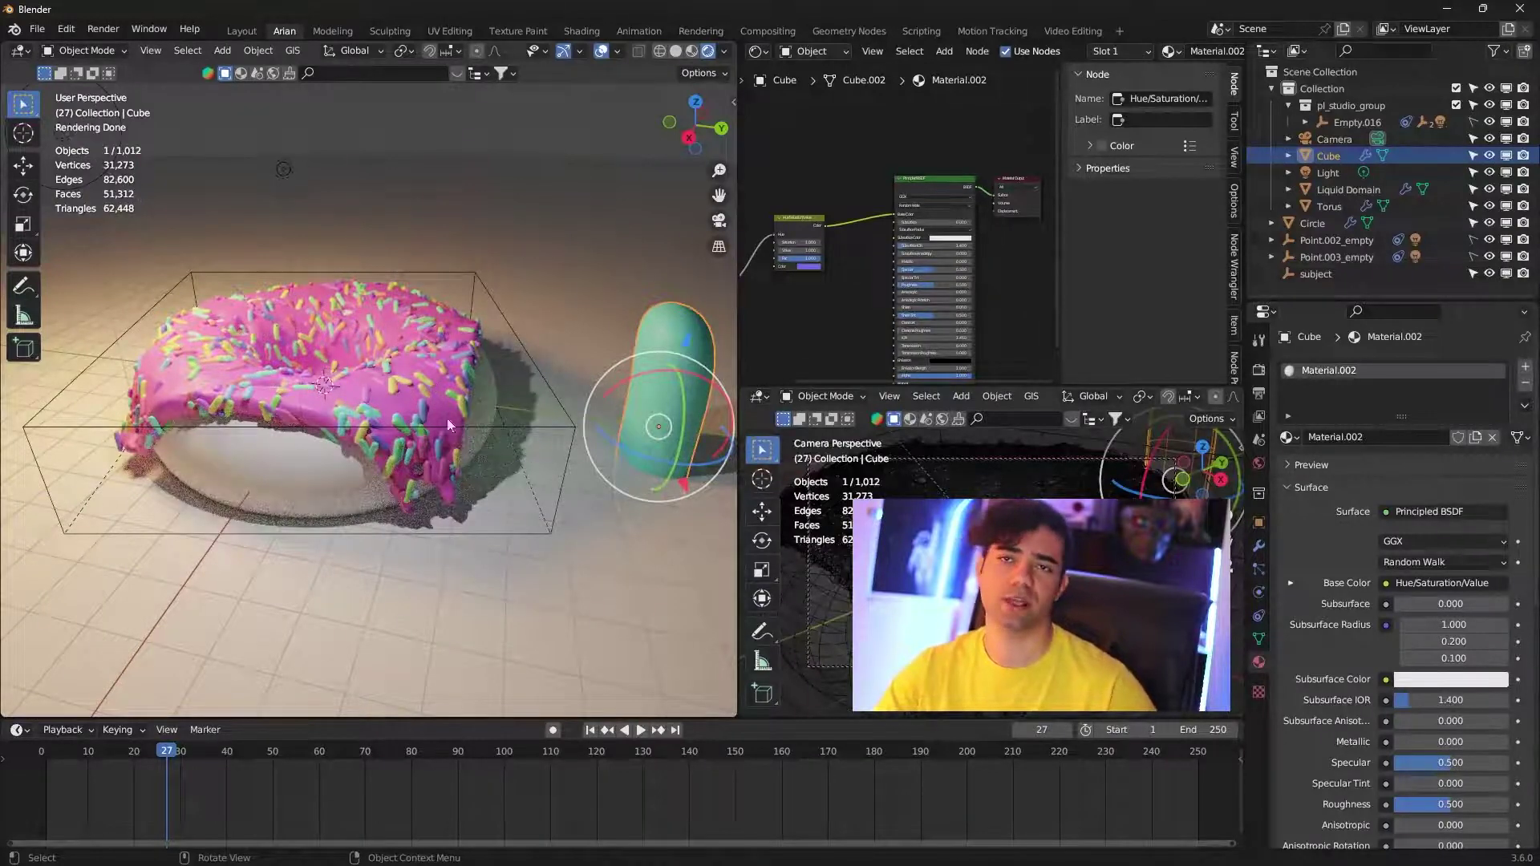
- Give the donut torus a new dark brown material with Specular 0.840 and Roughness 0.000
{"action": "left_click", "coordinate": [301, 490]}
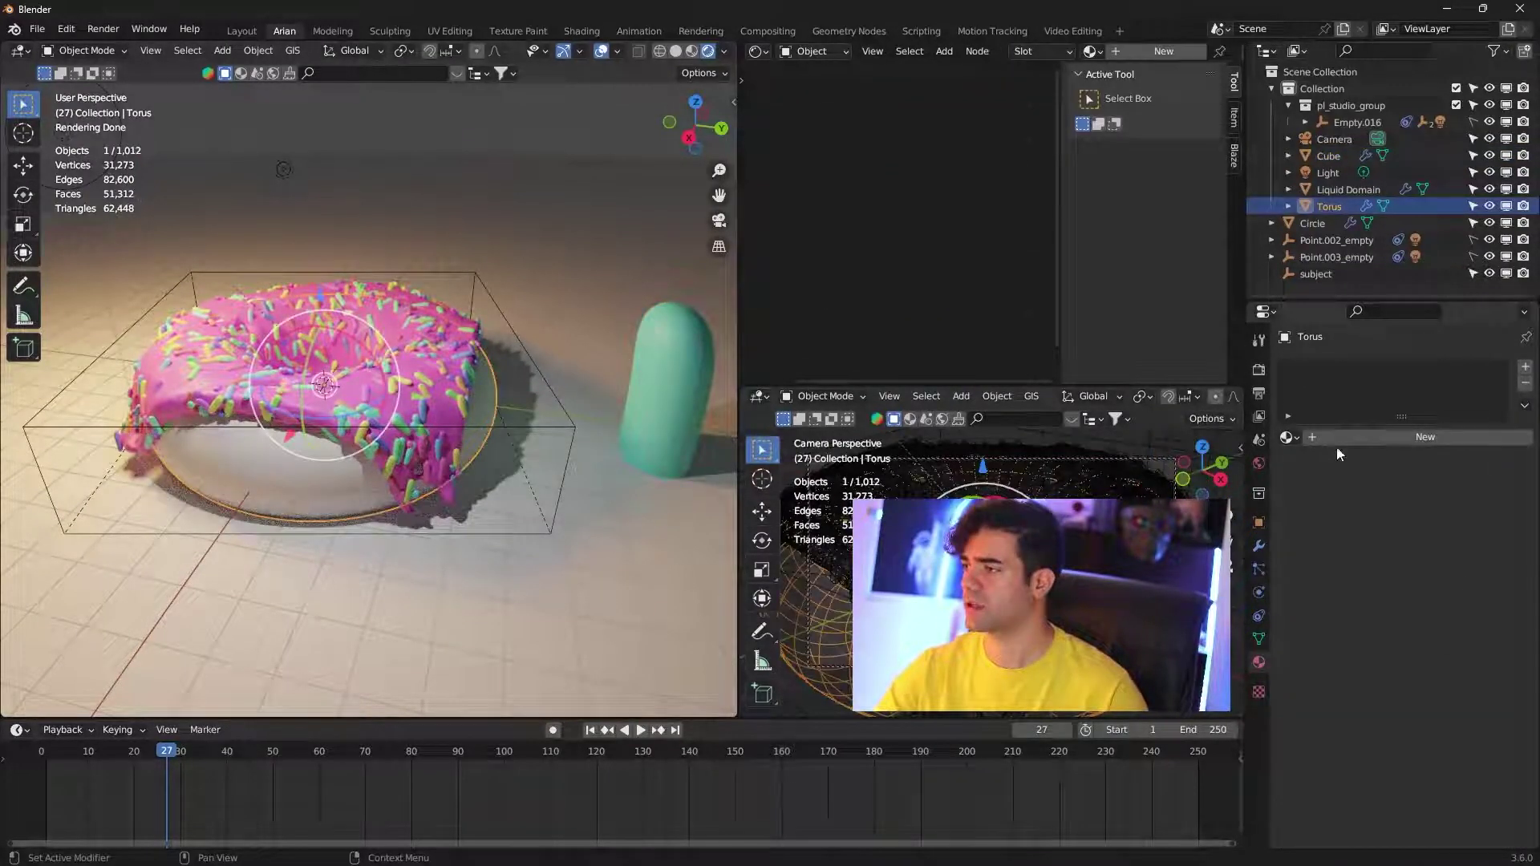
{"action": "left_click", "coordinate": [1375, 438]}
{"action": "left_click", "coordinate": [1431, 592]}
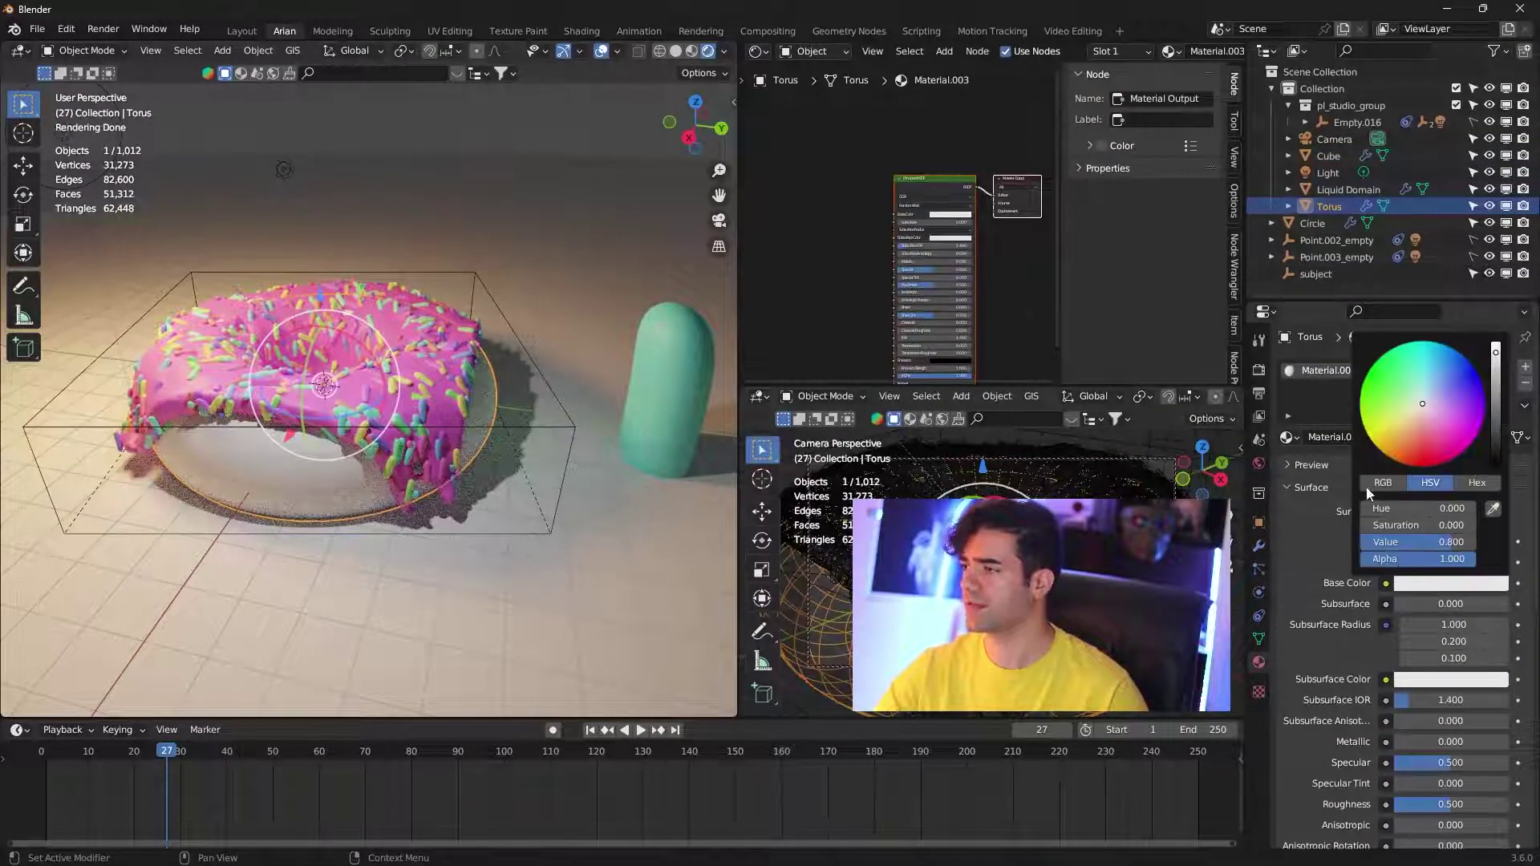
{"action": "left_click", "coordinate": [1406, 434]}
{"action": "left_click_drag", "start_coordinate": [1496, 353], "coordinate": [1496, 388]}
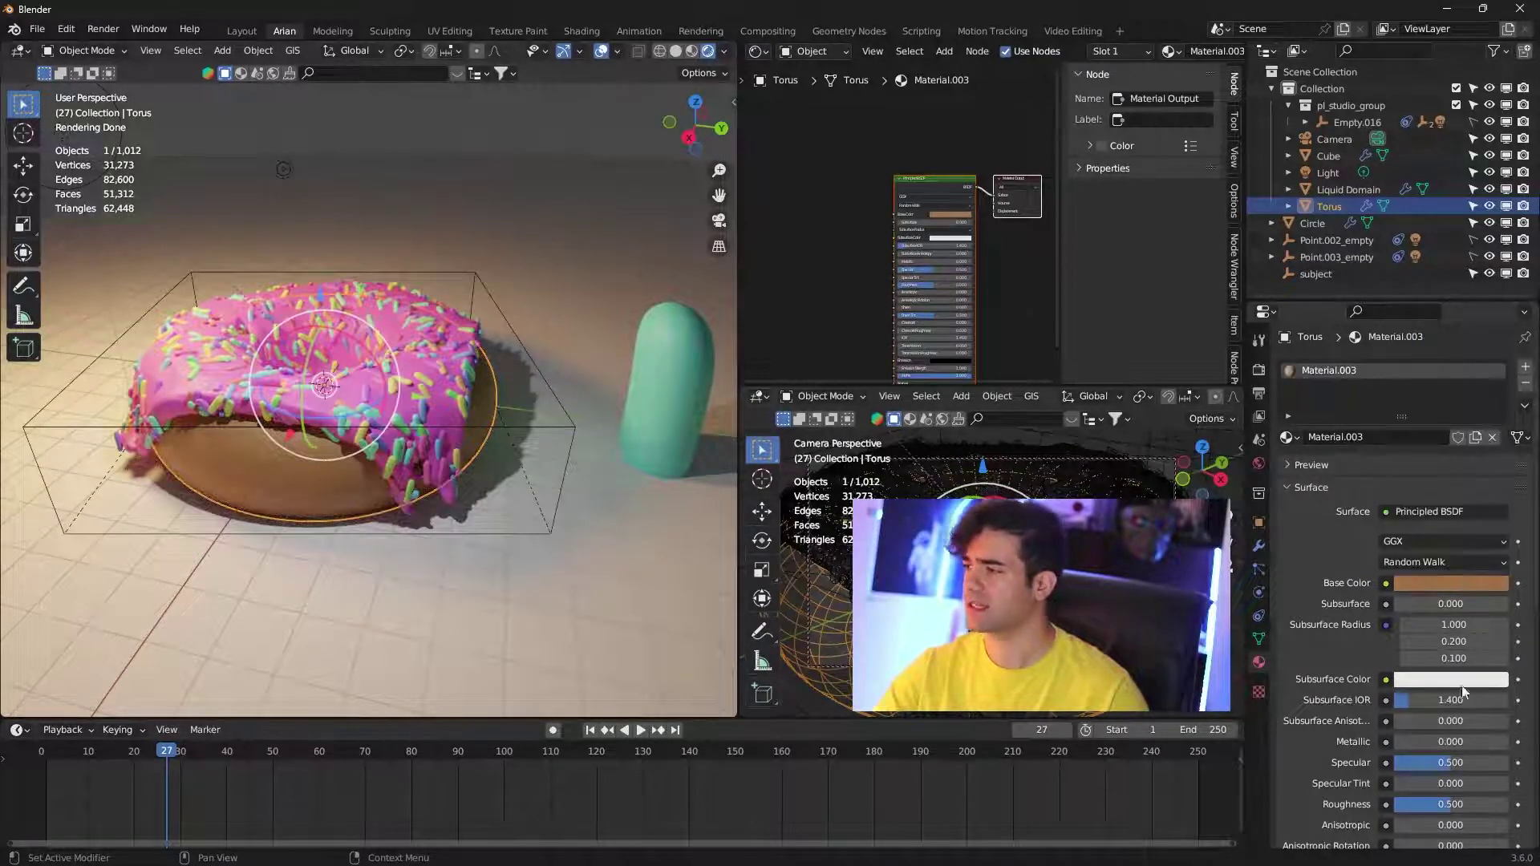
{"action": "left_click_drag", "start_coordinate": [1451, 763], "coordinate": [1489, 762]}
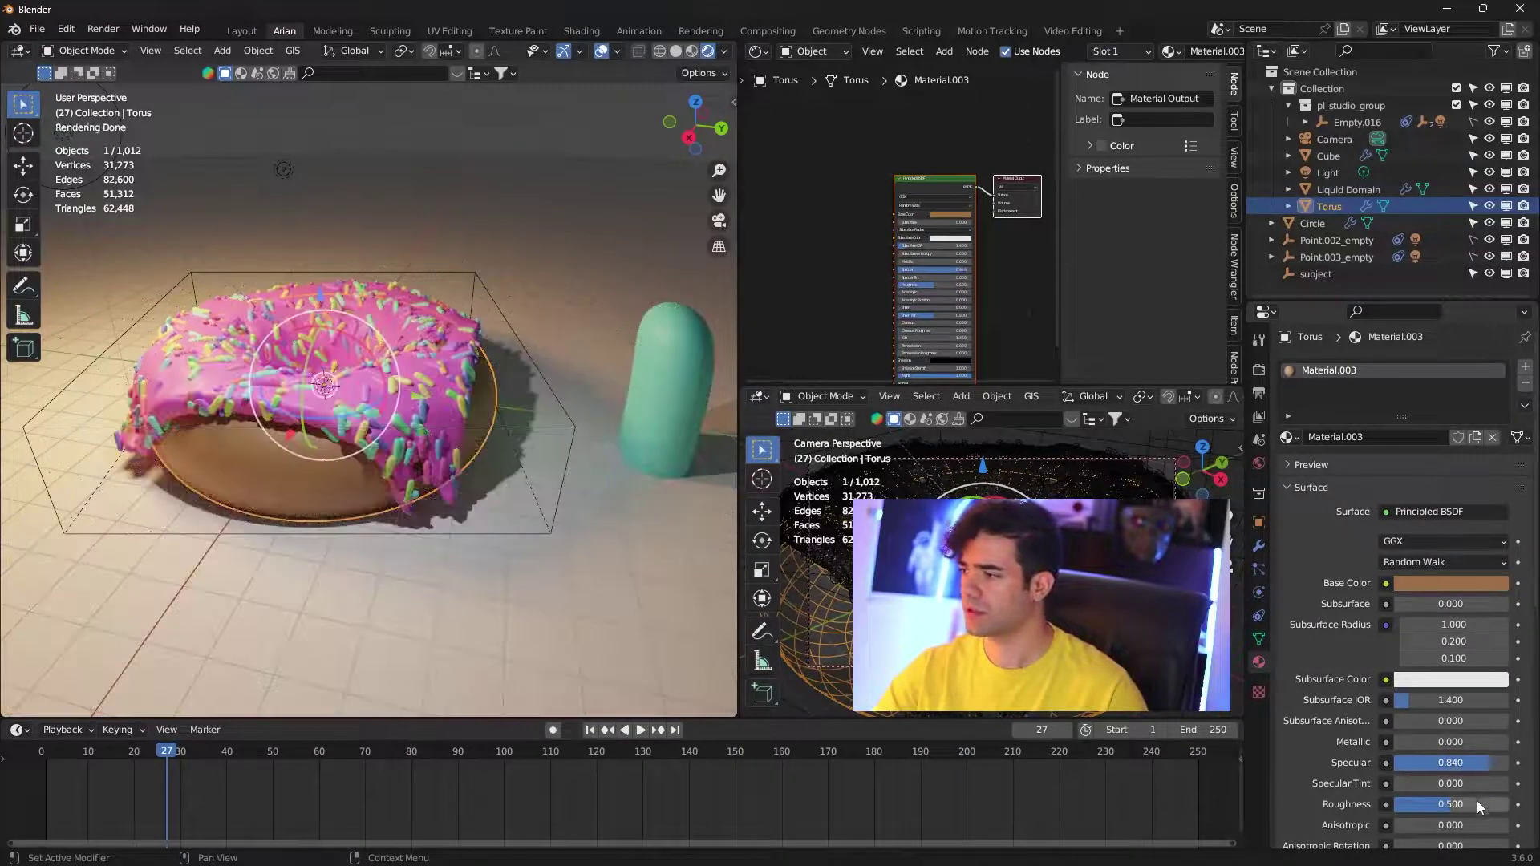
{"action": "left_click_drag", "start_coordinate": [1473, 802], "coordinate": [1418, 804]}
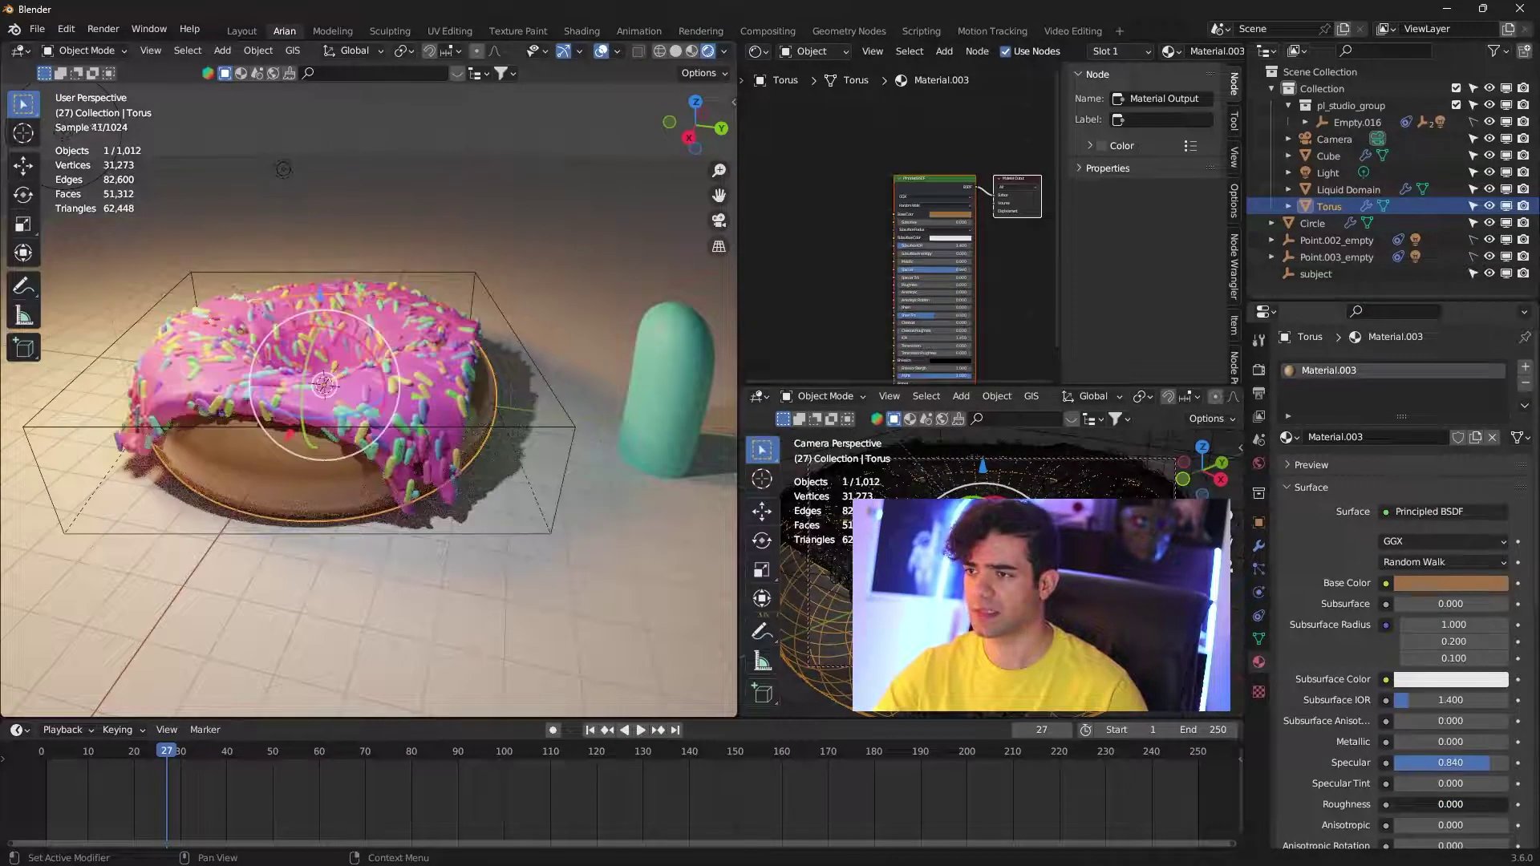
{"action": "left_click", "coordinate": [396, 457]}
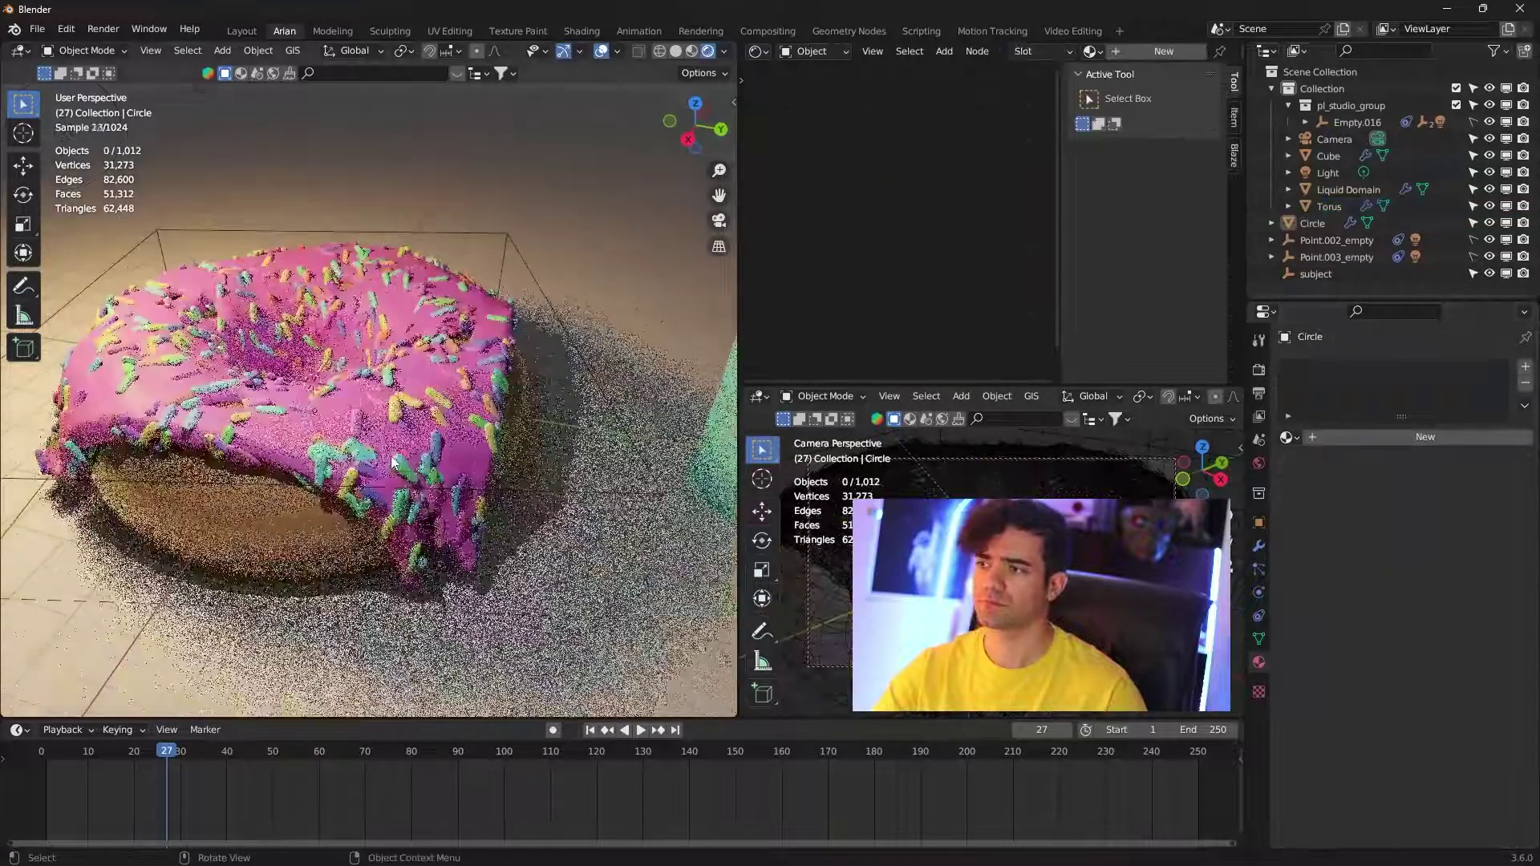
- Hide the original sprinkle capsule Cube so only the finished donut shows
{"action": "left_click", "coordinate": [670, 408]}
{"action": "key", "text": "h"}
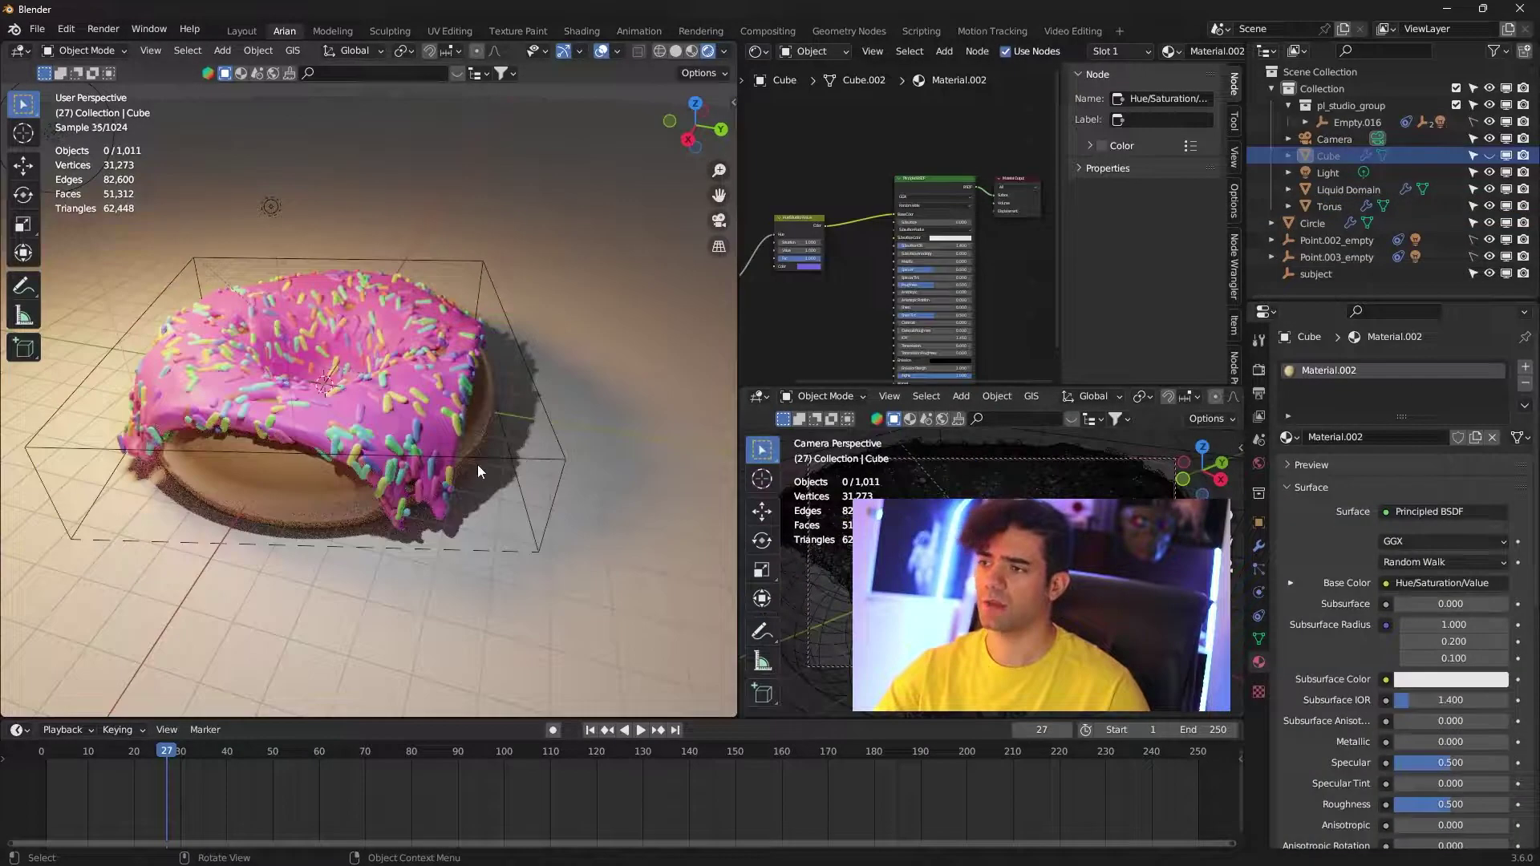
{"action": "scroll", "coordinate": [478, 464], "scroll_direction": "up", "scroll_amount": 2}
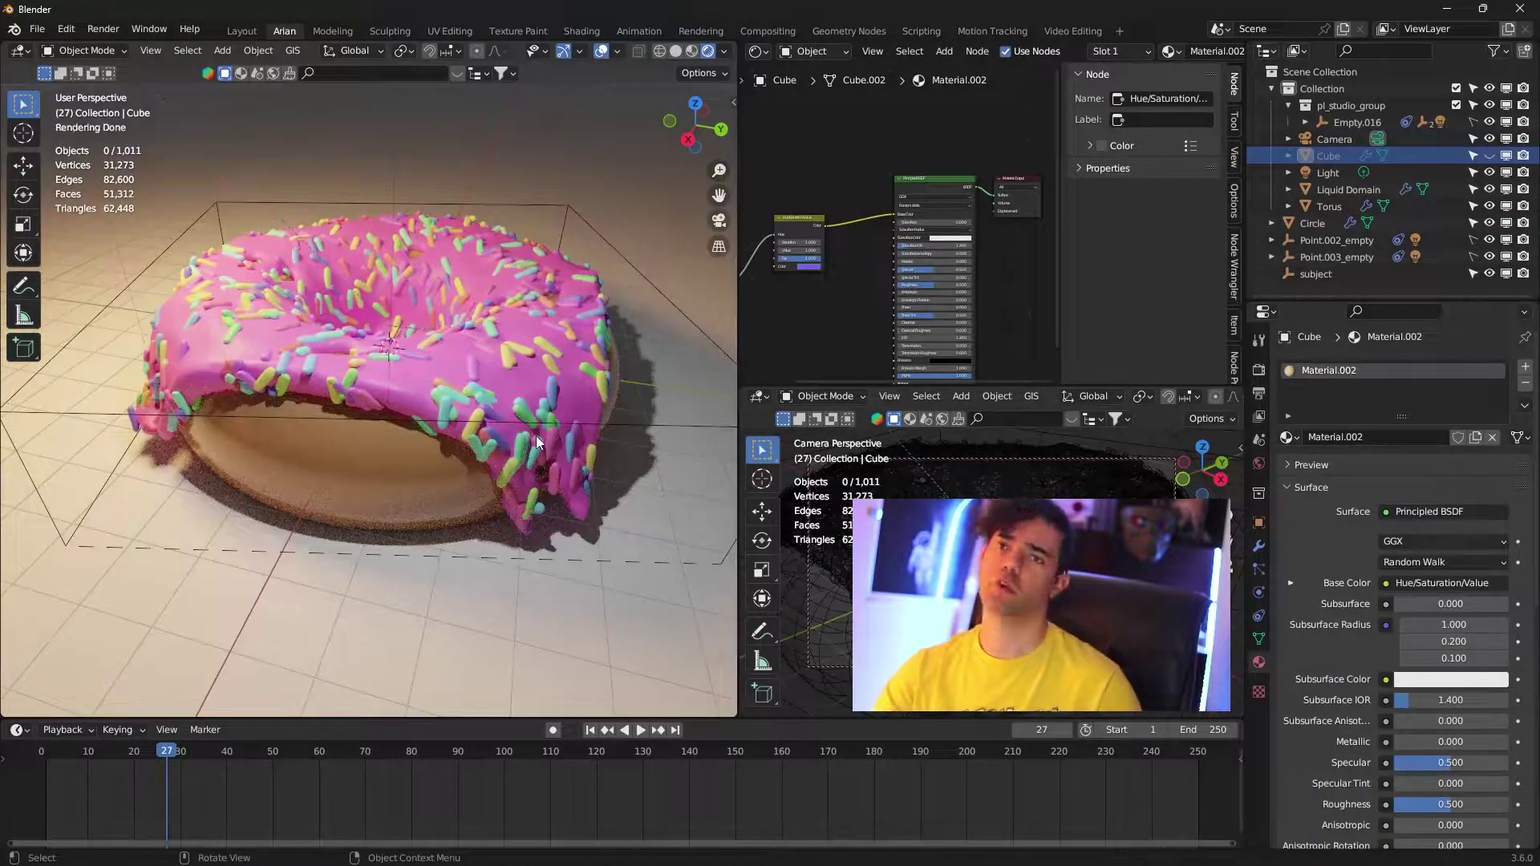
{"action": "scroll", "coordinate": [536, 436], "scroll_direction": "down", "scroll_amount": 3}
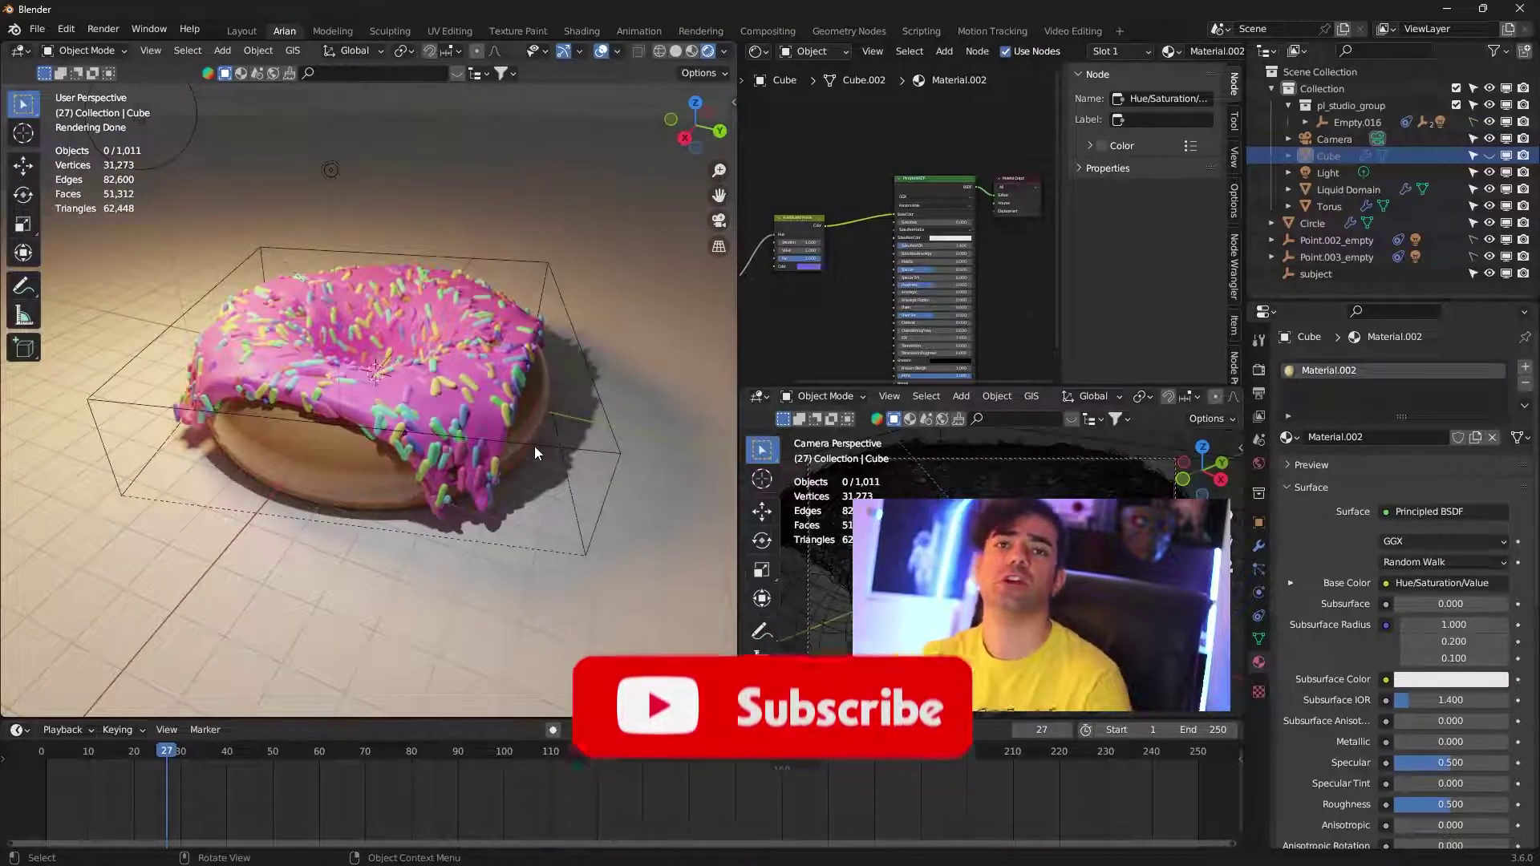